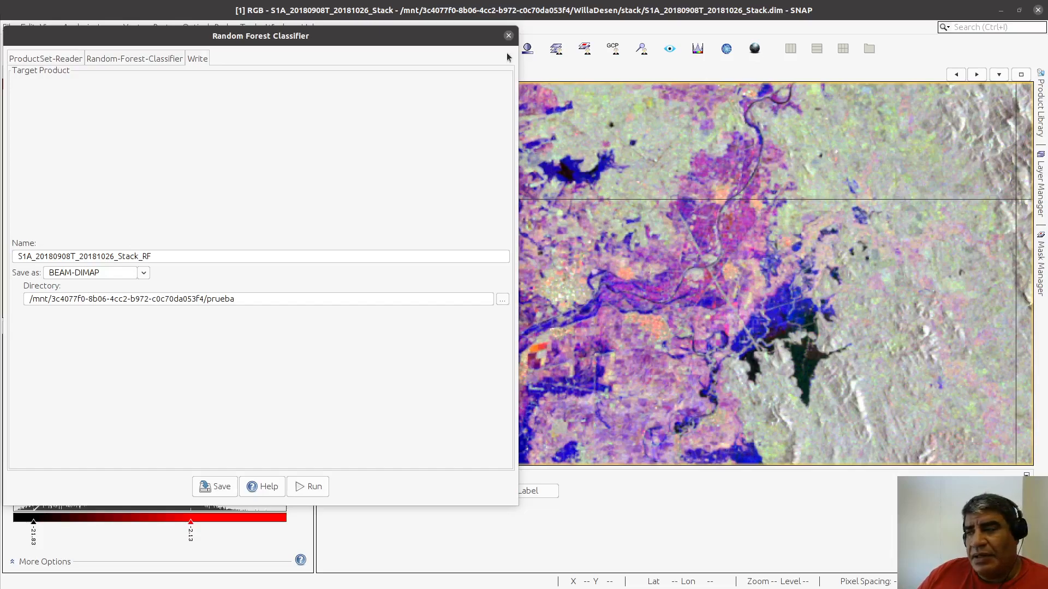
Step: Close the Random Forest Classifier dialog, then switch to Firefox and search the web for "bosques aleatorios"
{"action": "left_click", "coordinate": [508, 36]}
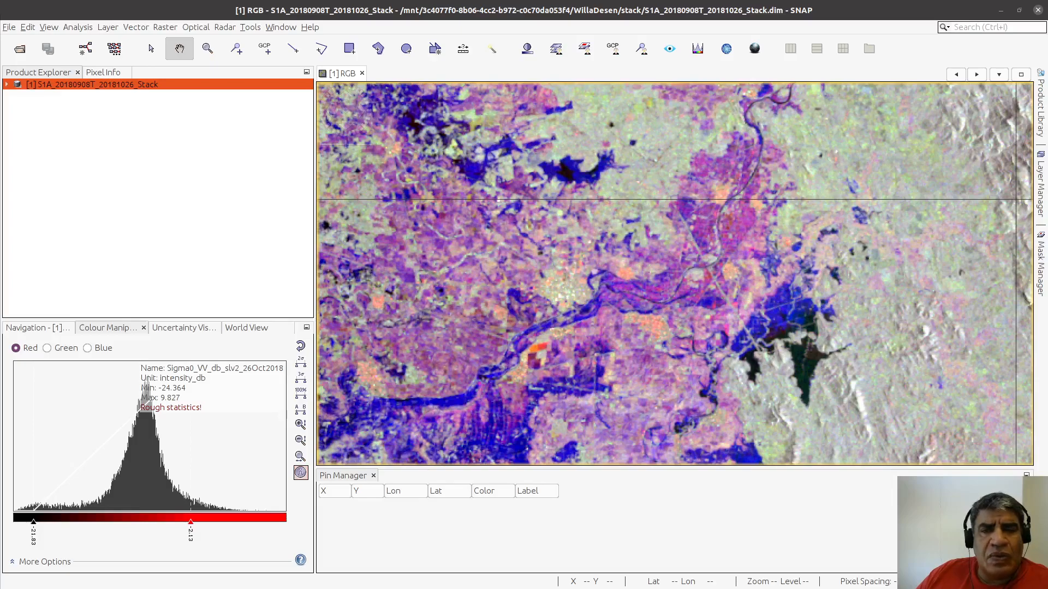
{"action": "left_click_drag", "start_coordinate": [0, 229], "coordinate": [487, 177]}
{"action": "left_click", "coordinate": [315, 52]}
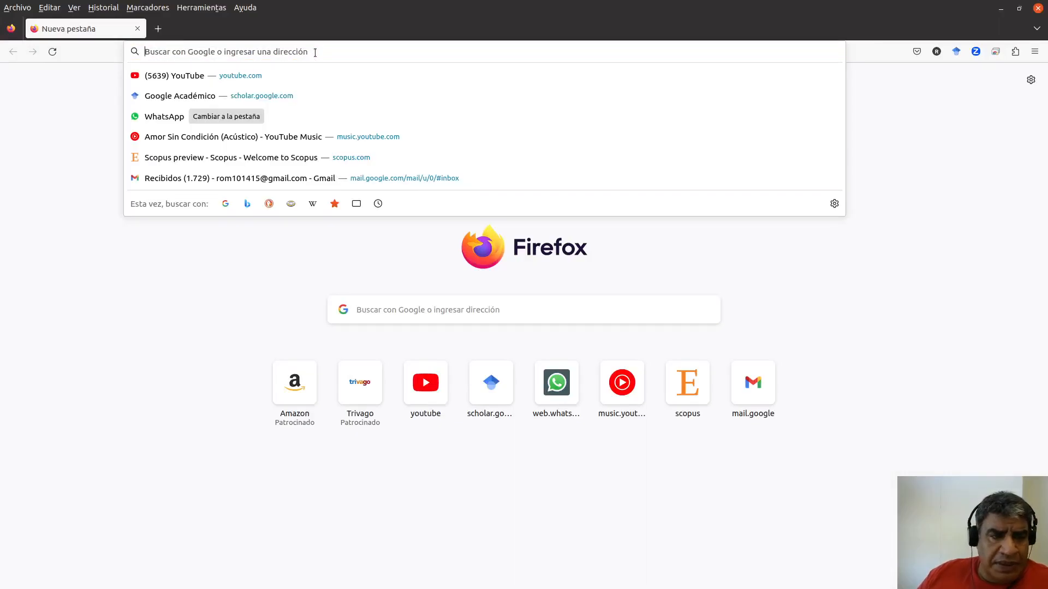
{"action": "type", "text": "bo"}
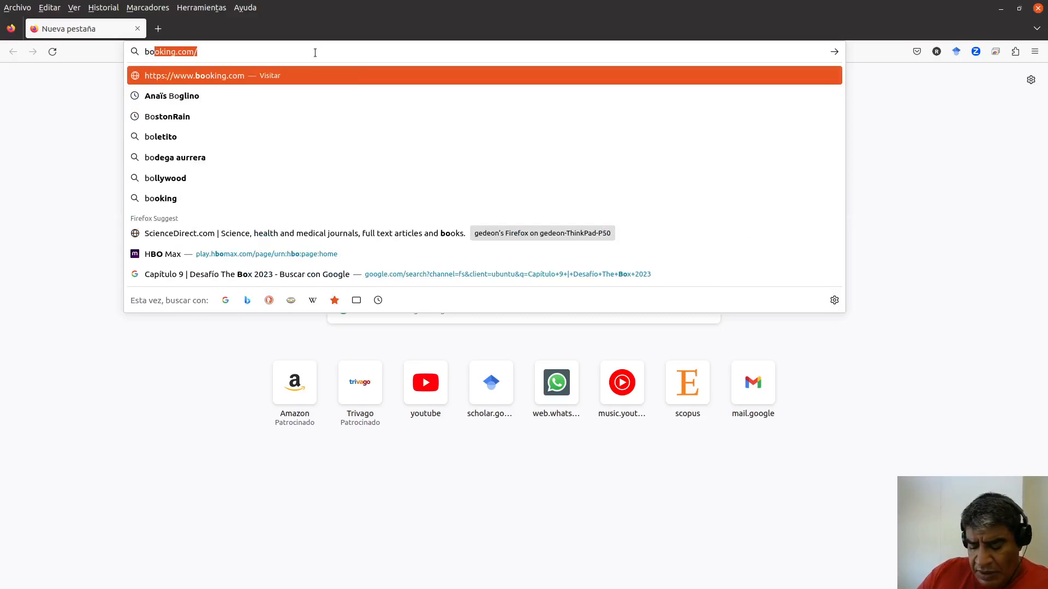
{"action": "type", "text": "sque"}
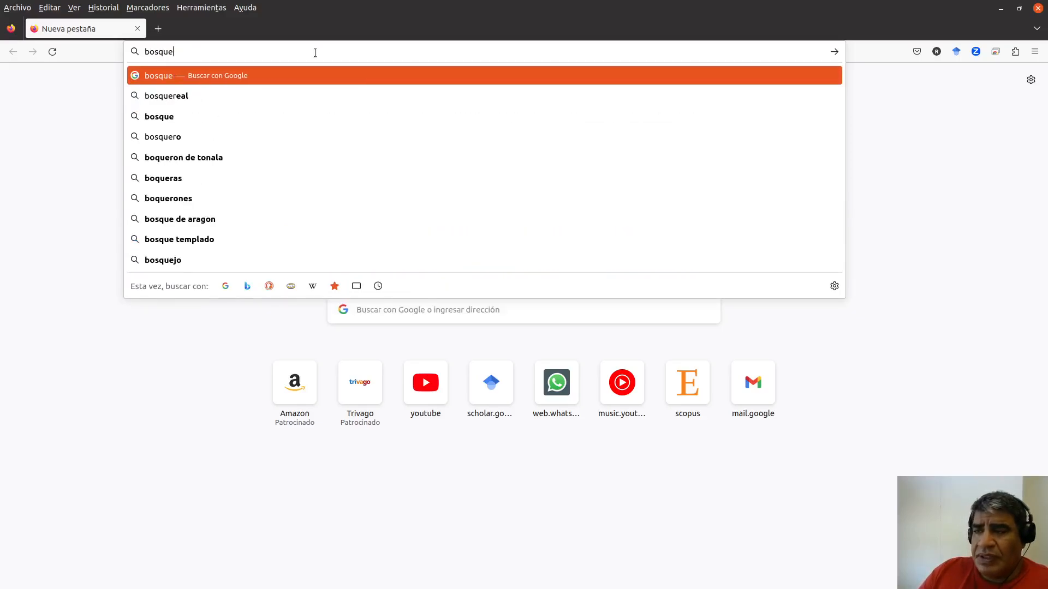
{"action": "type", "text": "s al"}
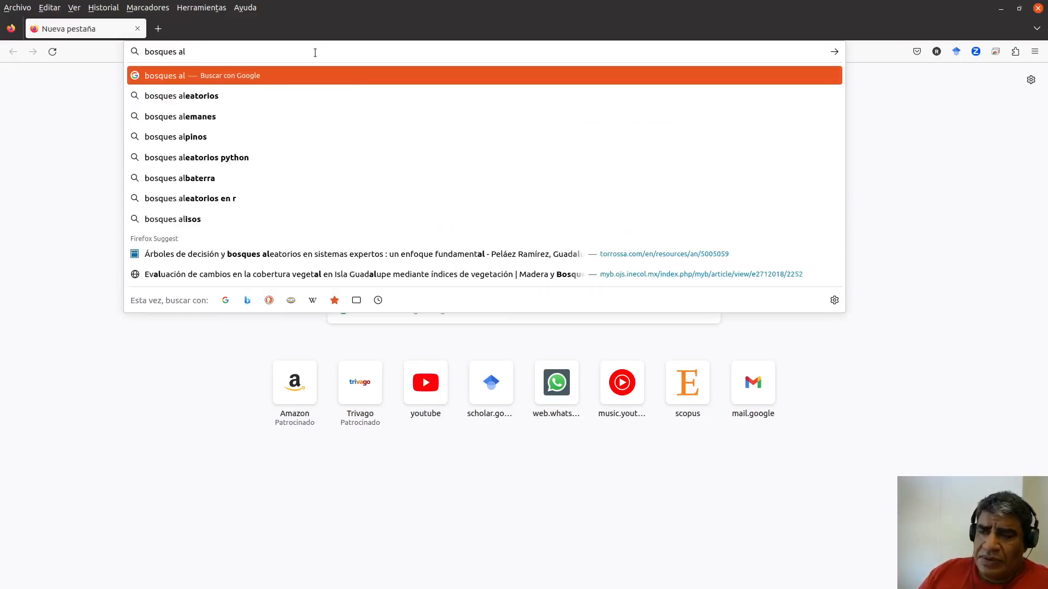
{"action": "key", "text": "Down"}
{"action": "key", "text": "Return"}
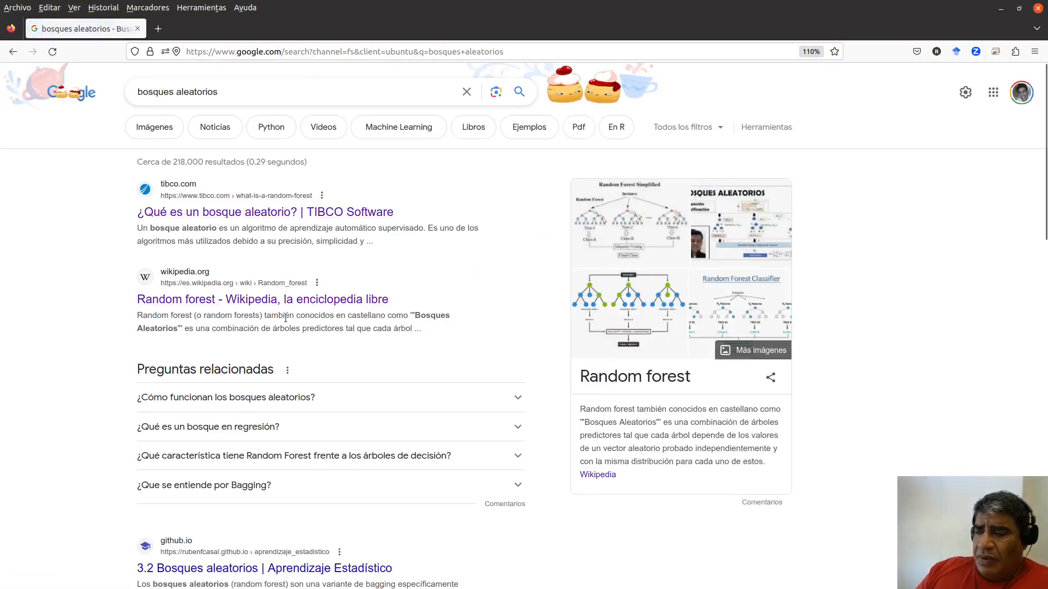
Step: Open the Spanish Wikipedia article on Random forest, skim its definition, and return to the search results
{"action": "left_click", "coordinate": [336, 302]}
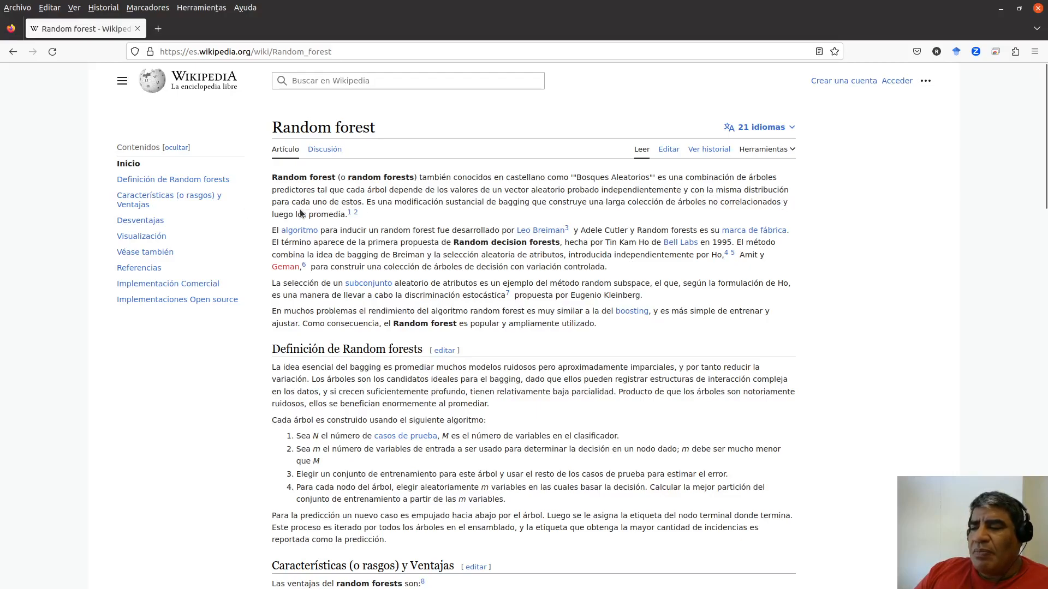
{"action": "scroll", "coordinate": [458, 308], "scroll_direction": "down", "scroll_amount": 3}
{"action": "scroll", "coordinate": [458, 304], "scroll_direction": "down", "scroll_amount": 1}
{"action": "scroll", "coordinate": [457, 303], "scroll_direction": "up", "scroll_amount": 5}
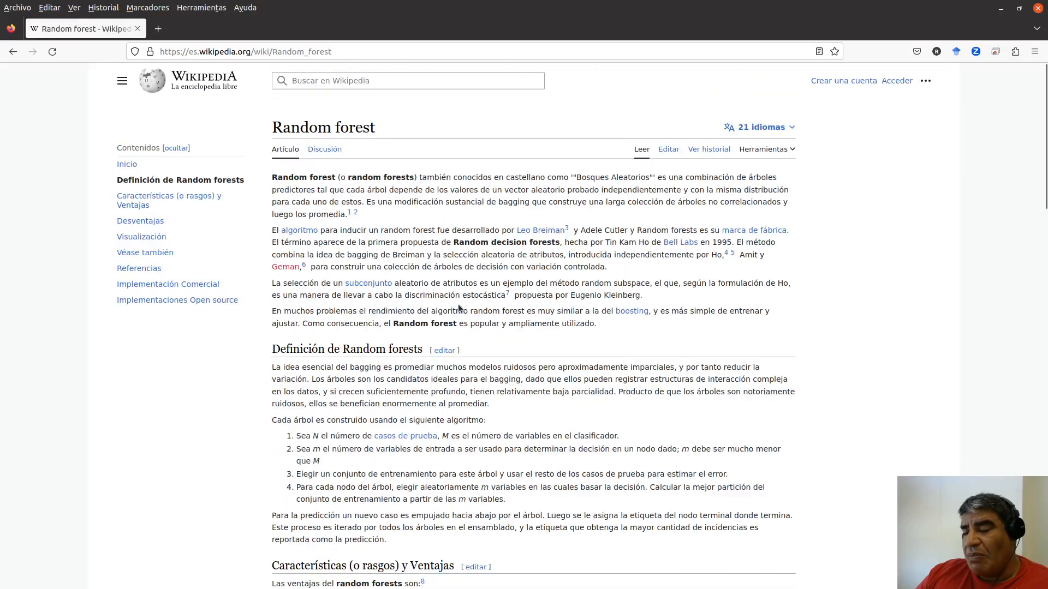
{"action": "left_click", "coordinate": [15, 56]}
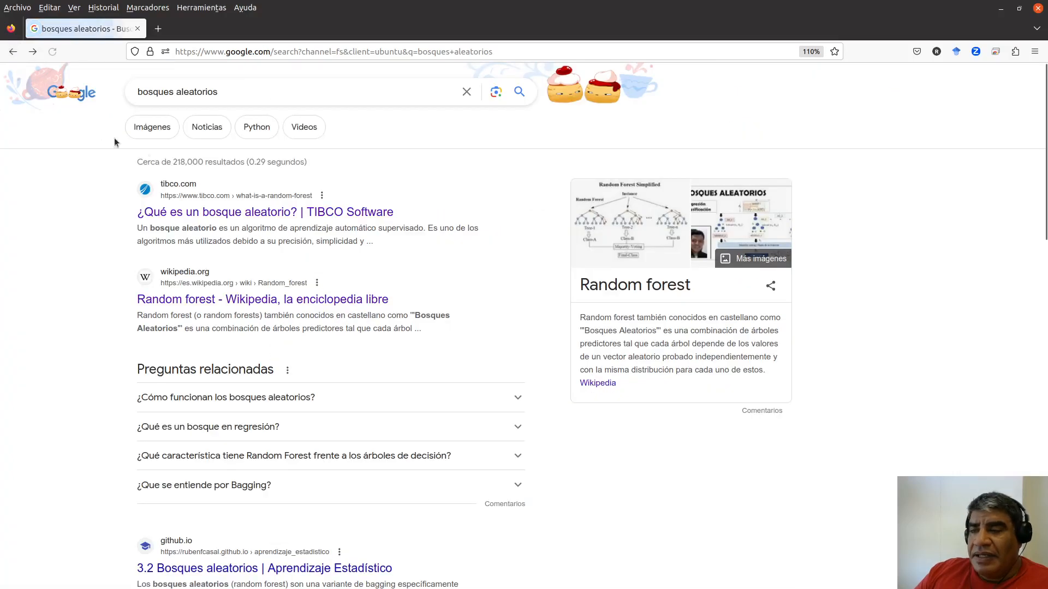
Step: Open TIBCO's "¿Qué es un bosque aleatorio?" article, examine the decision tree diagram and explanatory sections, and return to SNAP
{"action": "left_click", "coordinate": [252, 213]}
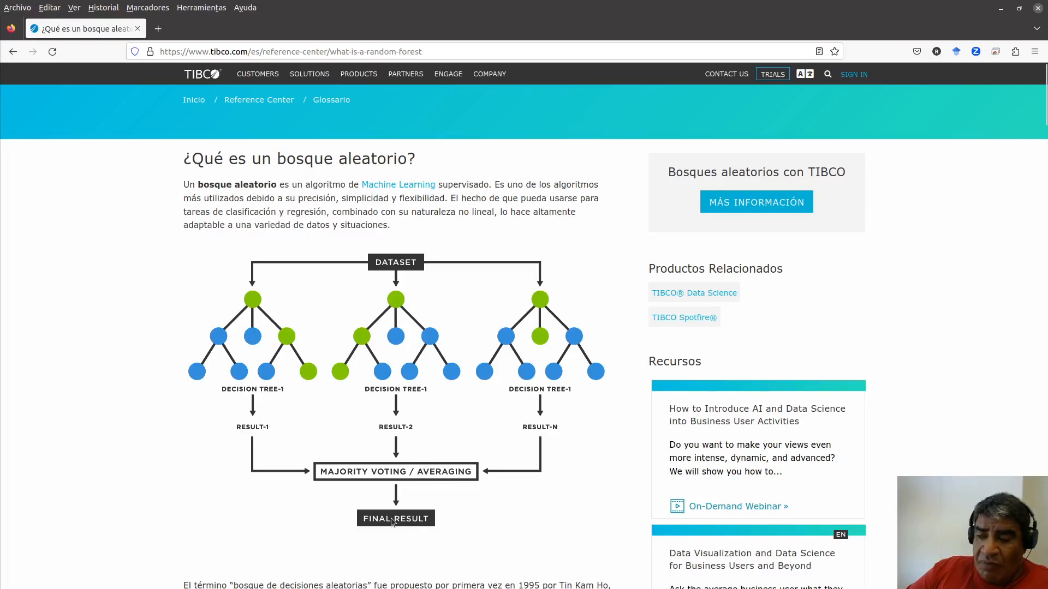
{"action": "scroll", "coordinate": [393, 449], "scroll_direction": "down", "scroll_amount": 5}
{"action": "scroll", "coordinate": [393, 449], "scroll_direction": "down", "scroll_amount": 3}
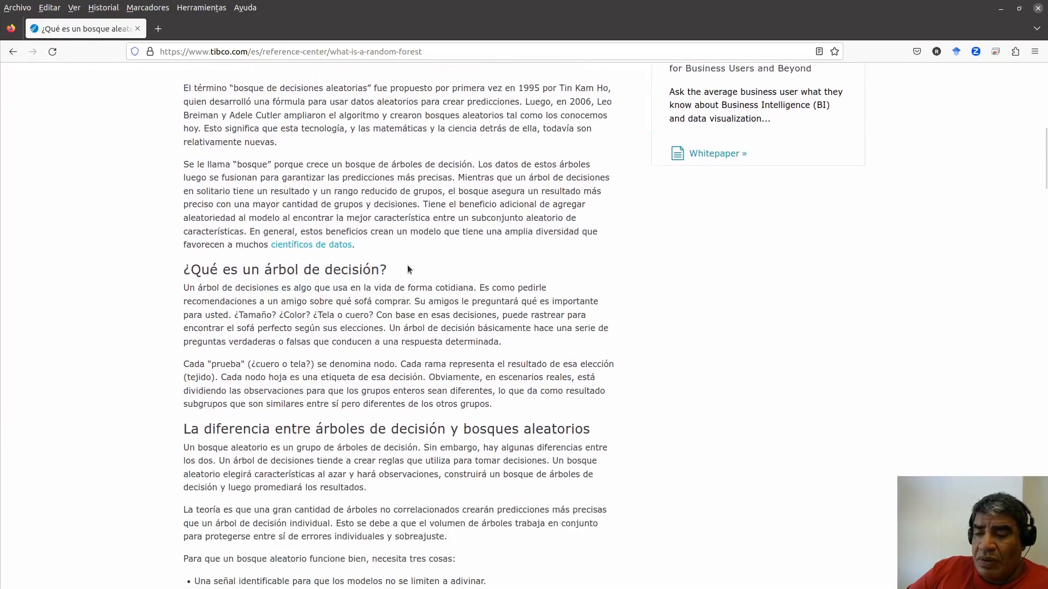
{"action": "scroll", "coordinate": [407, 264], "scroll_direction": "down", "scroll_amount": 2}
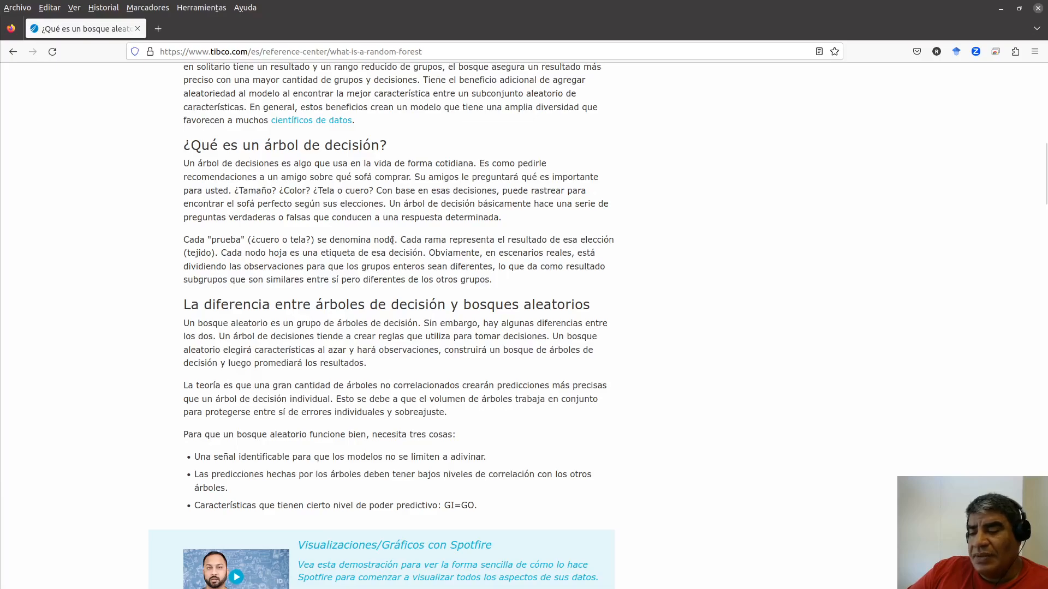
{"action": "scroll", "coordinate": [376, 202], "scroll_direction": "up", "scroll_amount": 8}
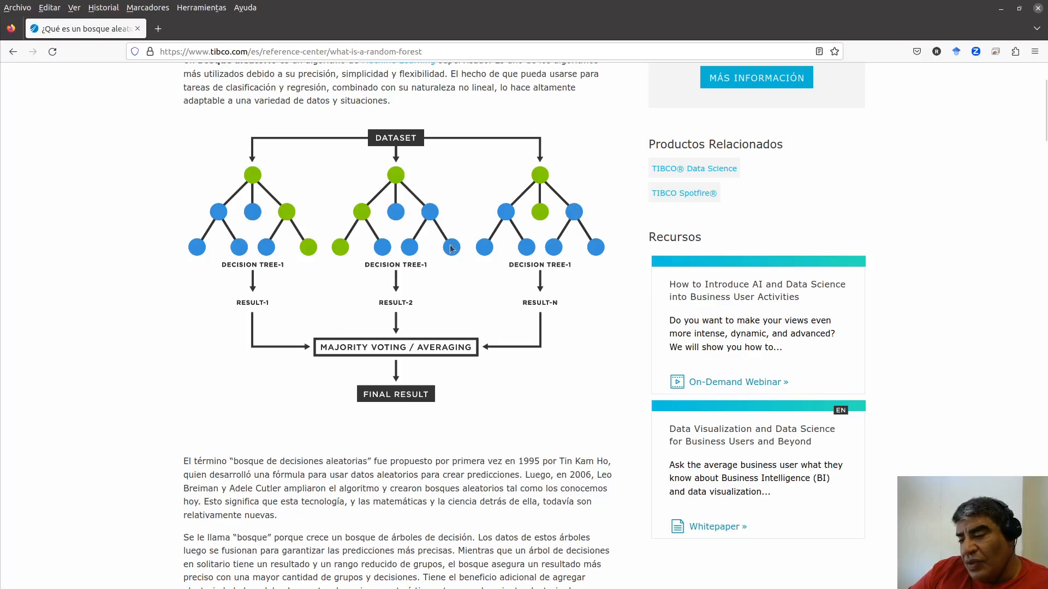
{"action": "scroll", "coordinate": [418, 382], "scroll_direction": "down", "scroll_amount": 1}
{"action": "scroll", "coordinate": [418, 382], "scroll_direction": "down", "scroll_amount": 10}
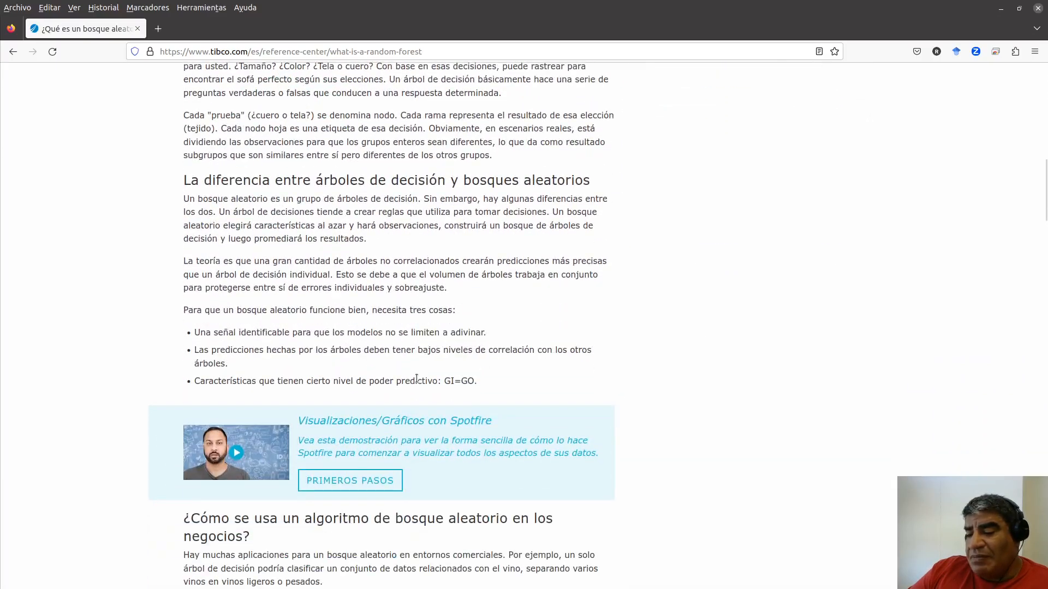
{"action": "scroll", "coordinate": [417, 378], "scroll_direction": "down", "scroll_amount": 10}
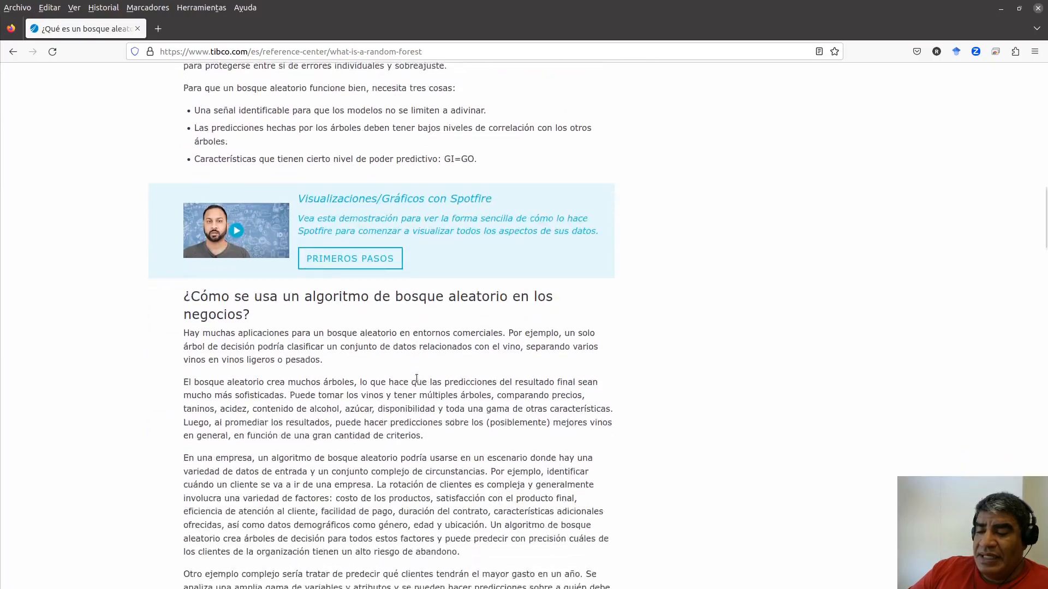
{"action": "scroll", "coordinate": [416, 378], "scroll_direction": "down", "scroll_amount": 10}
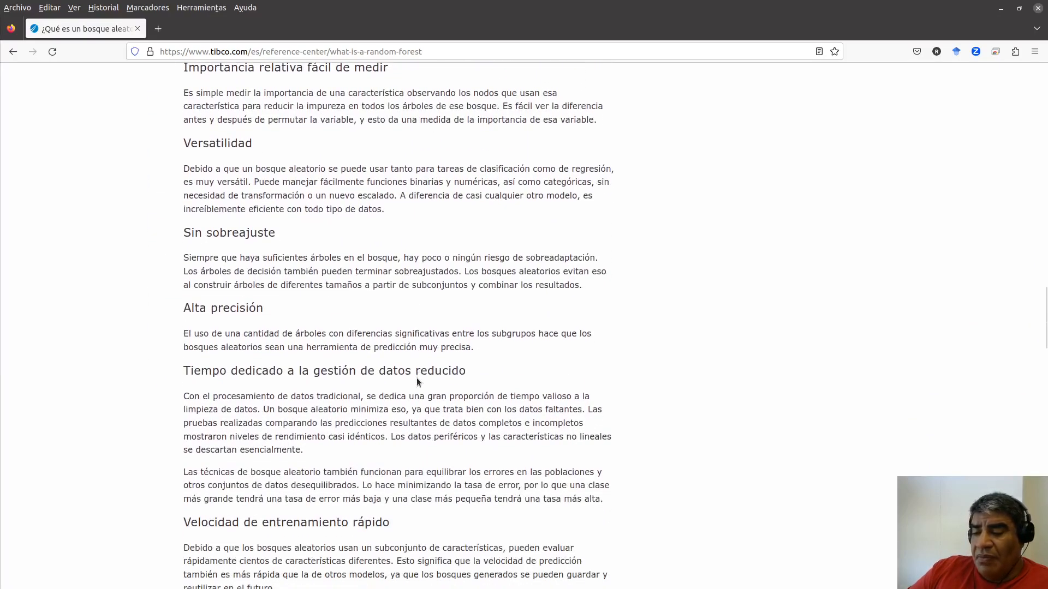
{"action": "scroll", "coordinate": [417, 378], "scroll_direction": "up", "scroll_amount": 15}
{"action": "scroll", "coordinate": [416, 378], "scroll_direction": "up", "scroll_amount": 10}
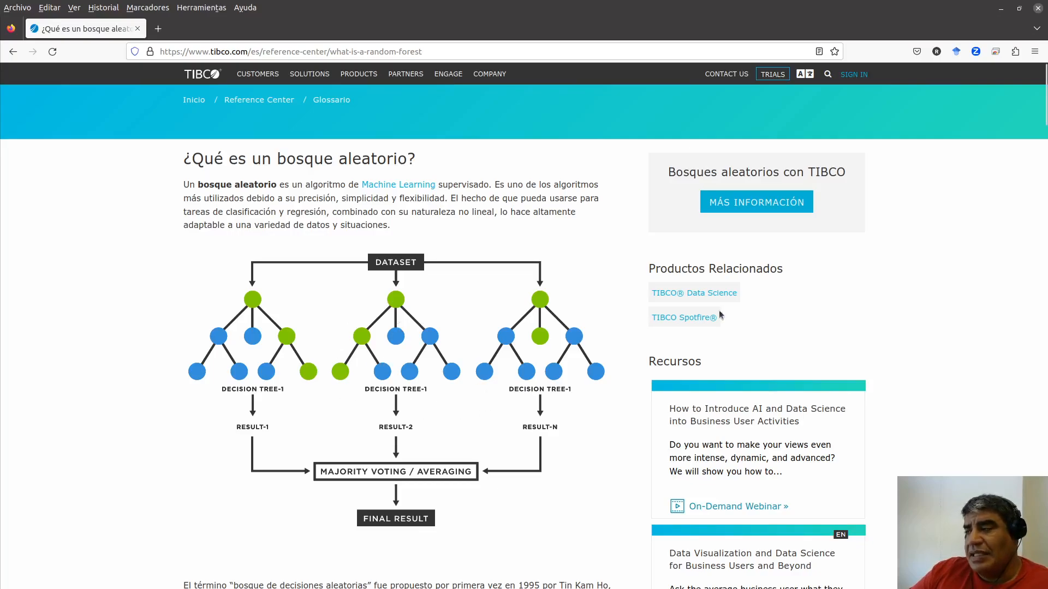
{"action": "left_click", "coordinate": [1000, 11]}
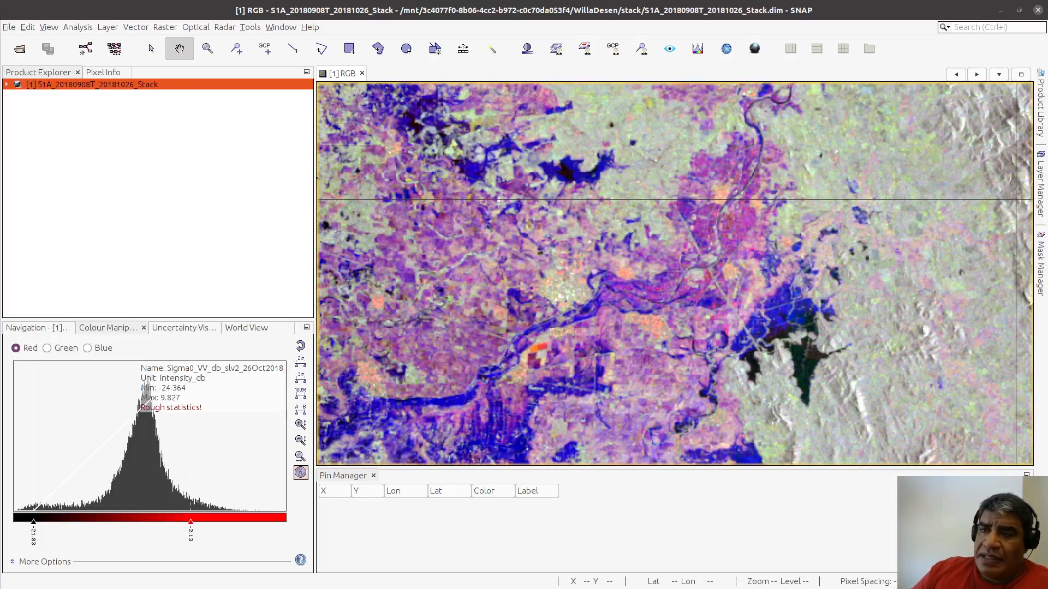
Step: Review the options for creating vector data, the supported vector import formats, and the geometry export option
{"action": "left_click", "coordinate": [10, 28]}
{"action": "left_click", "coordinate": [10, 28]}
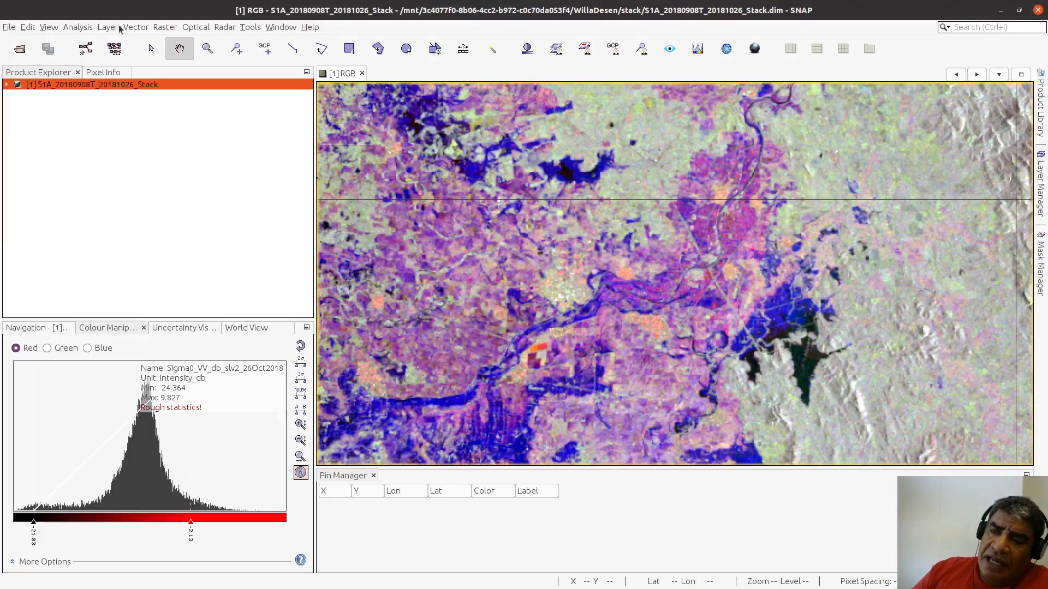
{"action": "left_click", "coordinate": [136, 27]}
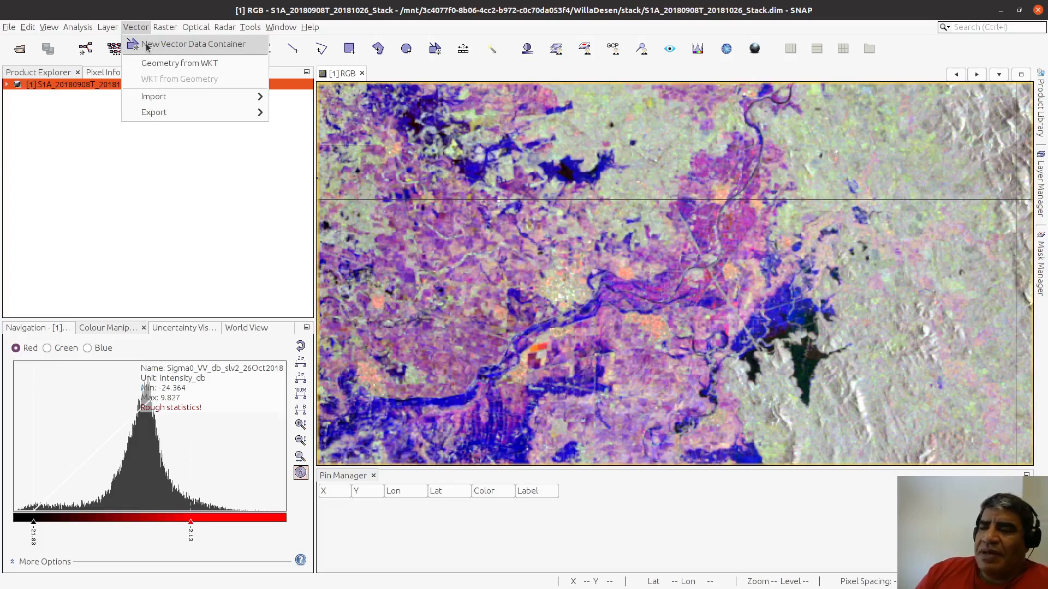
{"action": "left_click", "coordinate": [480, 79]}
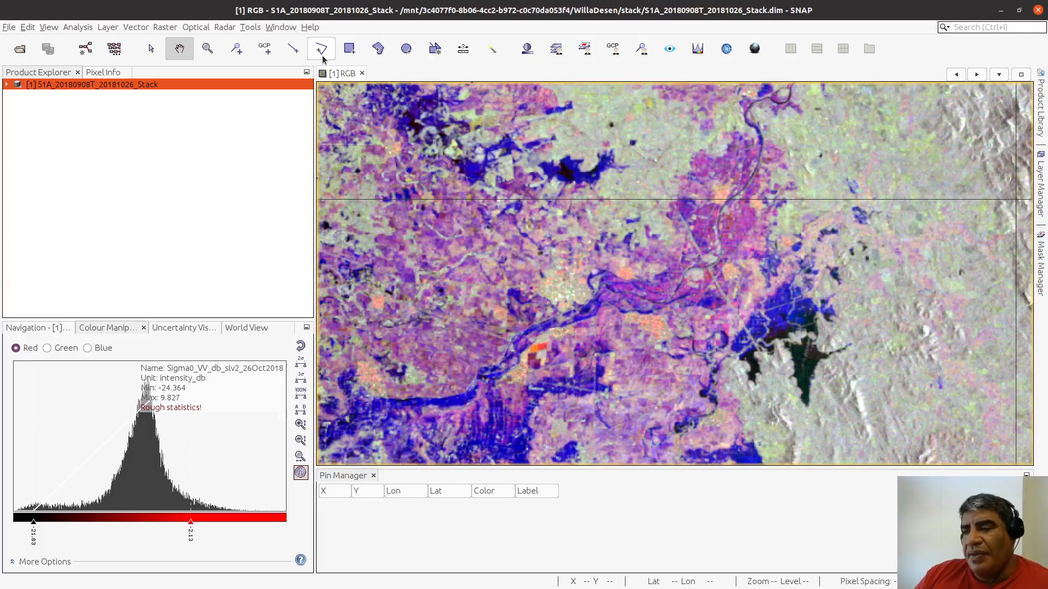
{"action": "left_click", "coordinate": [141, 31]}
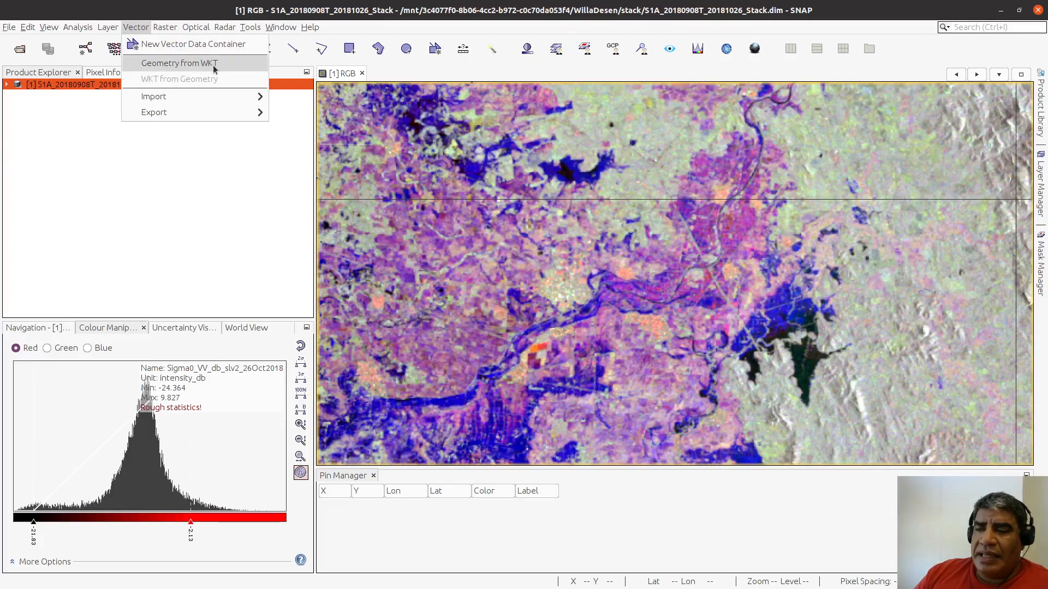
{"action": "mouse_move", "coordinate": [203, 96]}
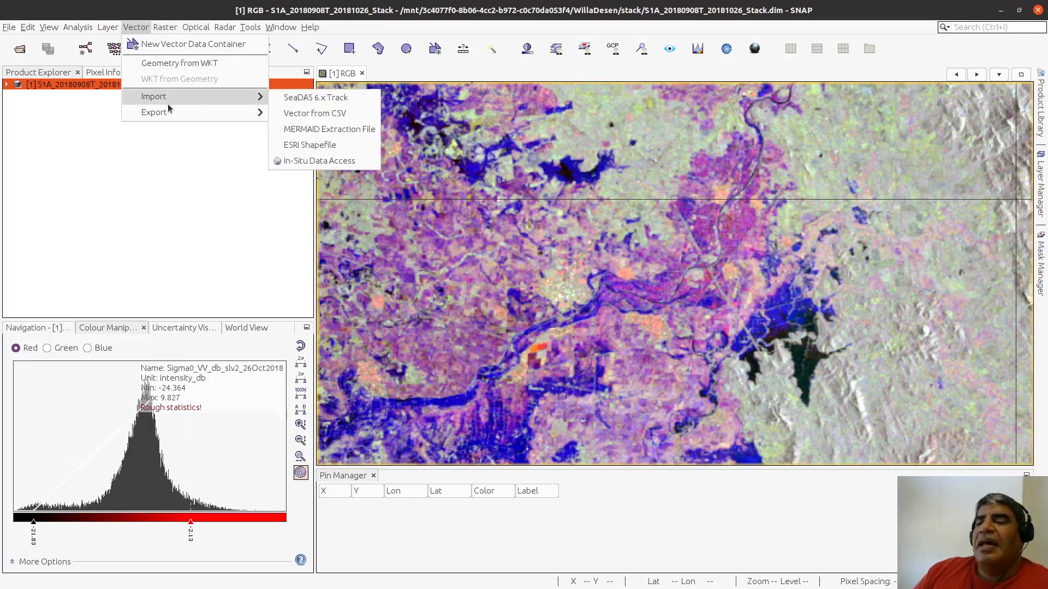
{"action": "mouse_move", "coordinate": [144, 109]}
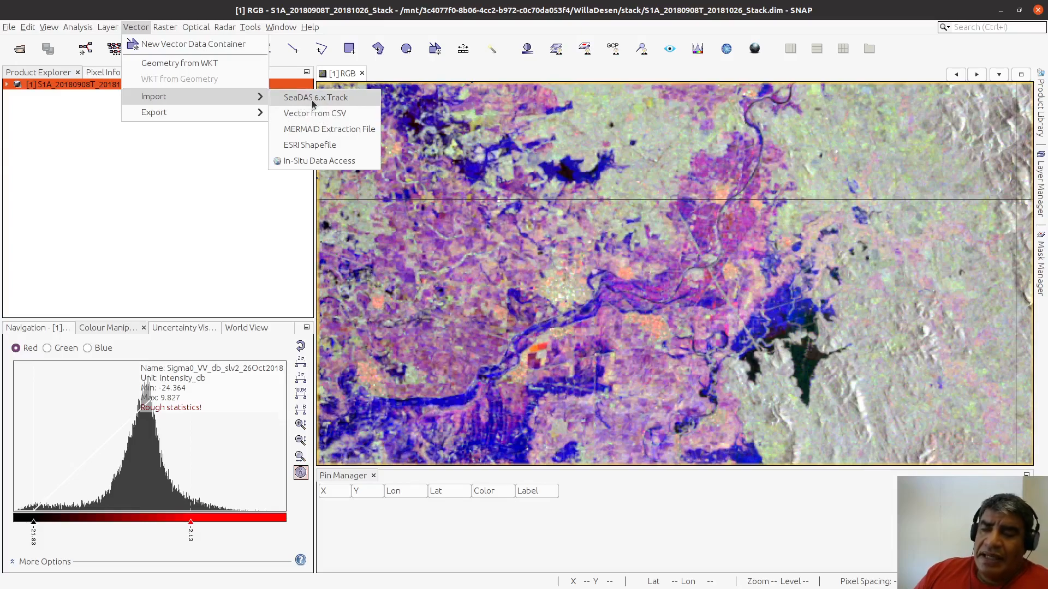
{"action": "mouse_move", "coordinate": [220, 116]}
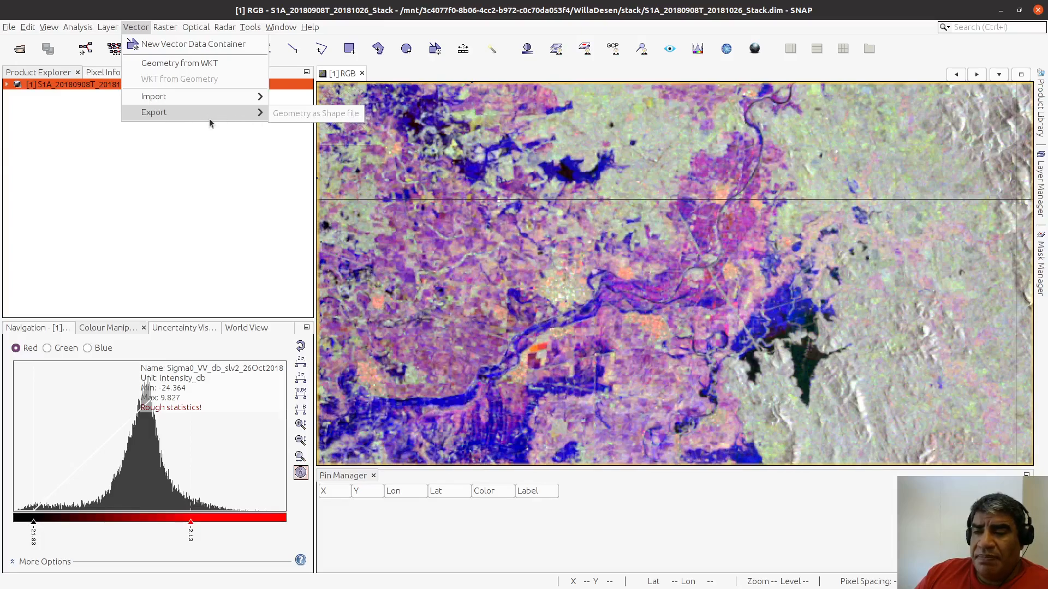
{"action": "left_click", "coordinate": [229, 219]}
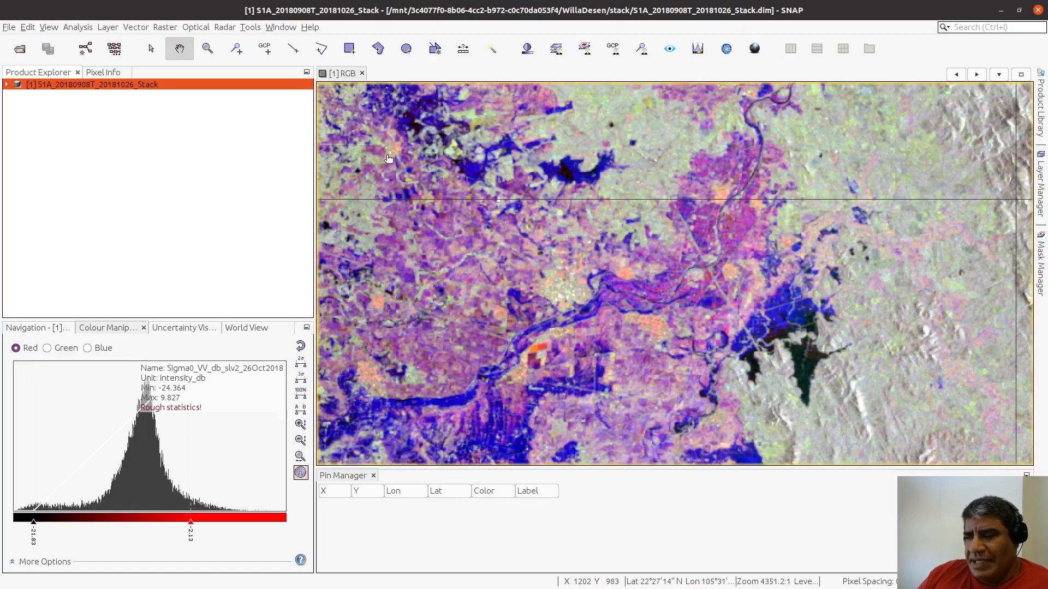
Step: Create a new vector data container named Agua with the description "agua antes agua despues"
{"action": "left_click", "coordinate": [136, 28]}
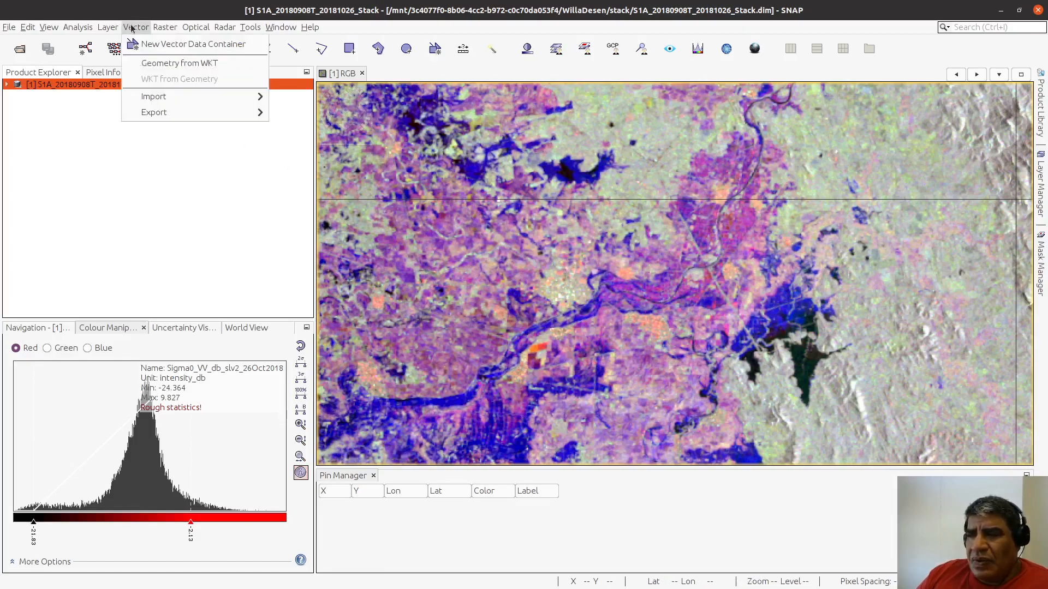
{"action": "left_click", "coordinate": [195, 44]}
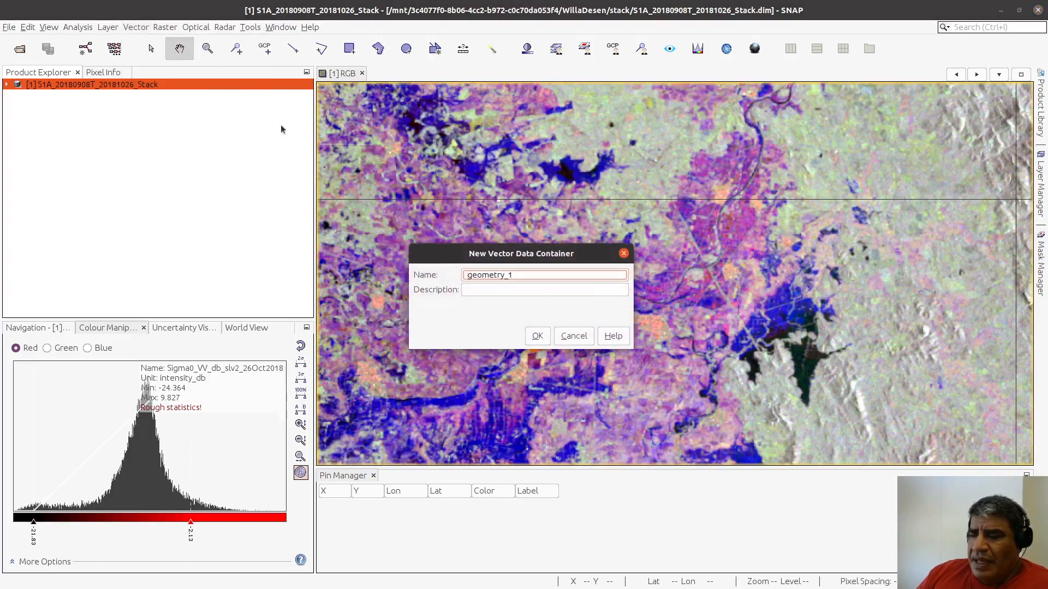
{"action": "double_click", "coordinate": [506, 274]}
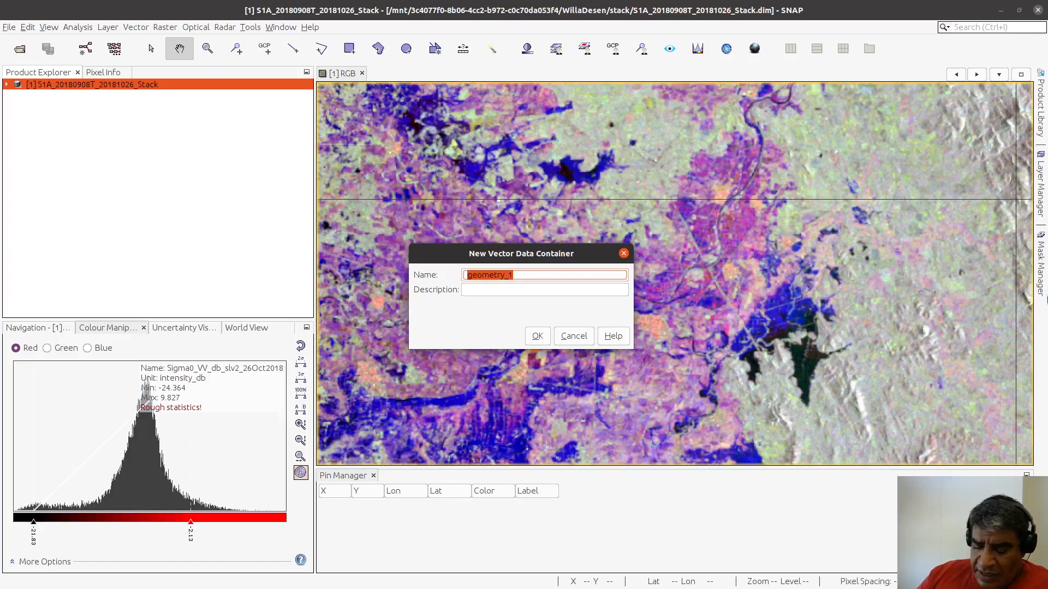
{"action": "type", "text": "Agua"}
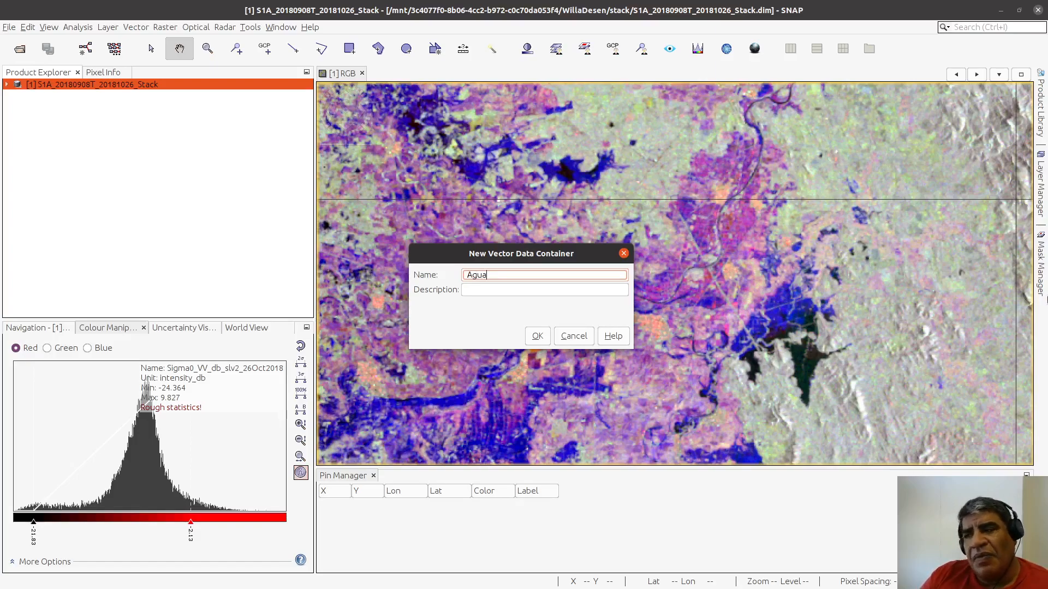
{"action": "left_click", "coordinate": [514, 291]}
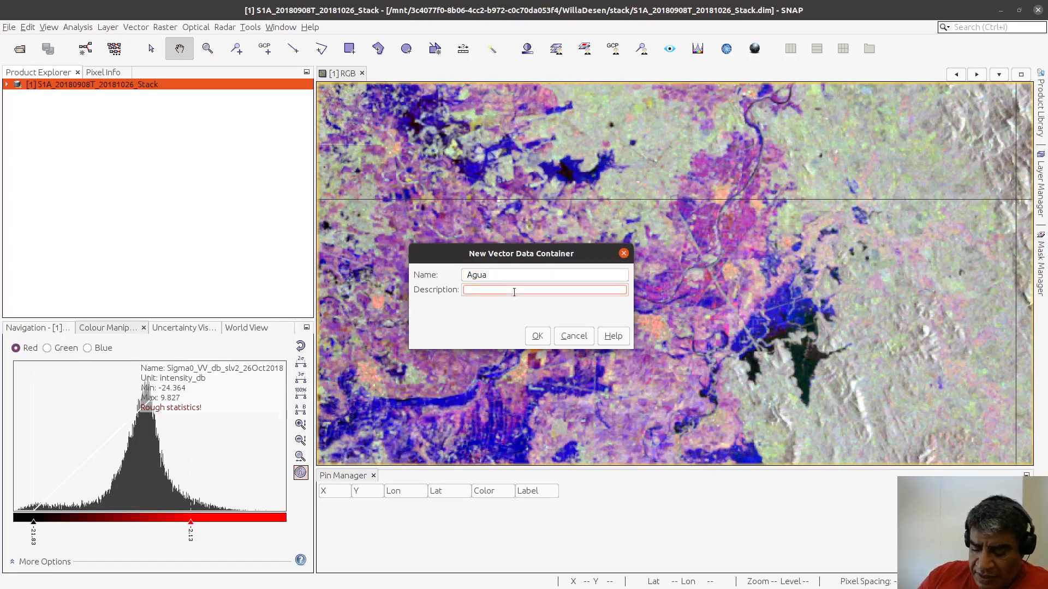
{"action": "type", "text": "agua antes a"}
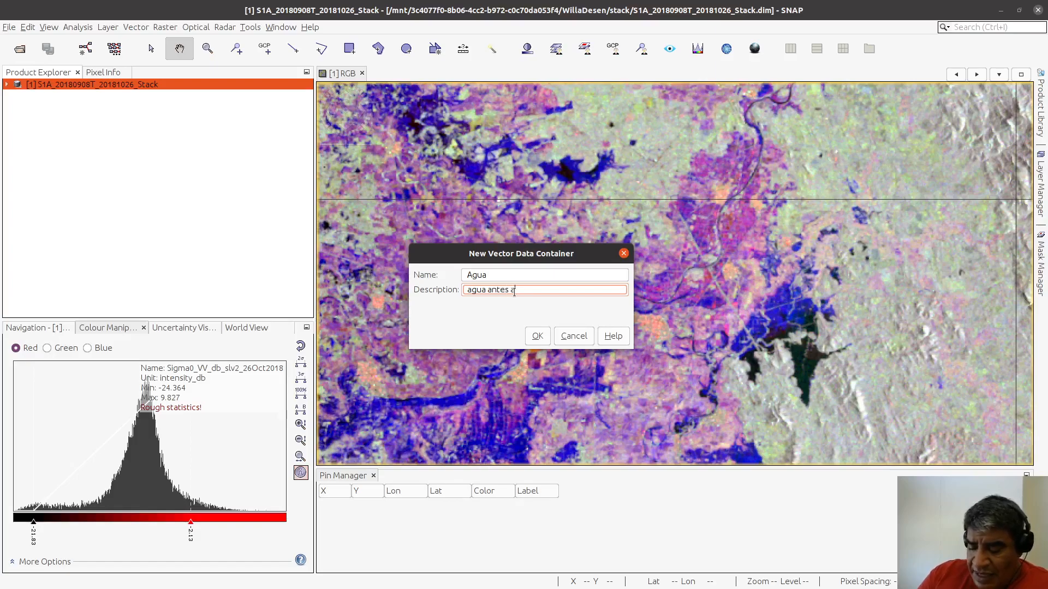
{"action": "type", "text": "gua despues"}
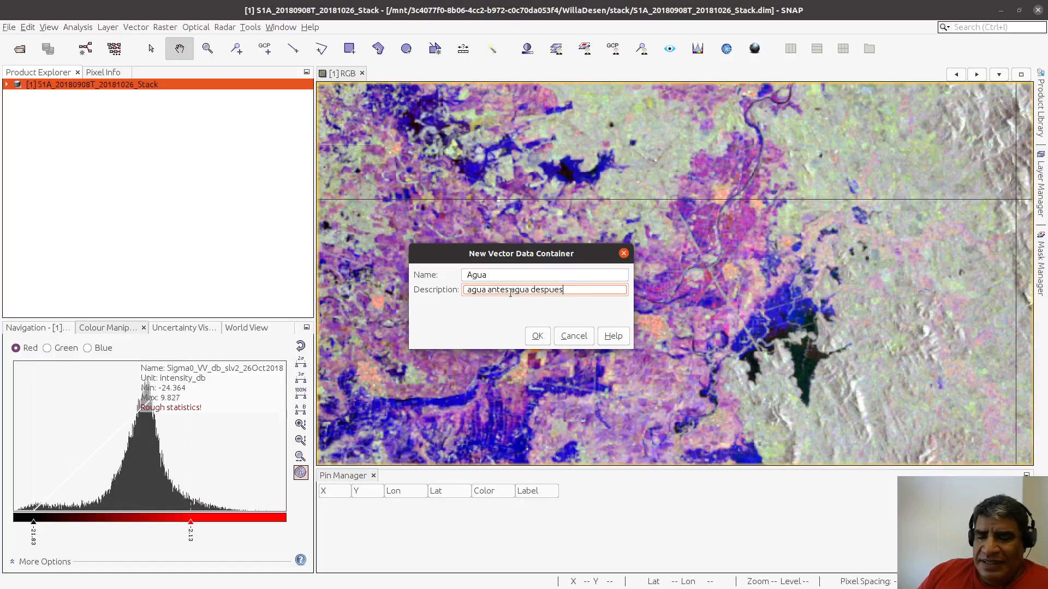
{"action": "left_click", "coordinate": [538, 336]}
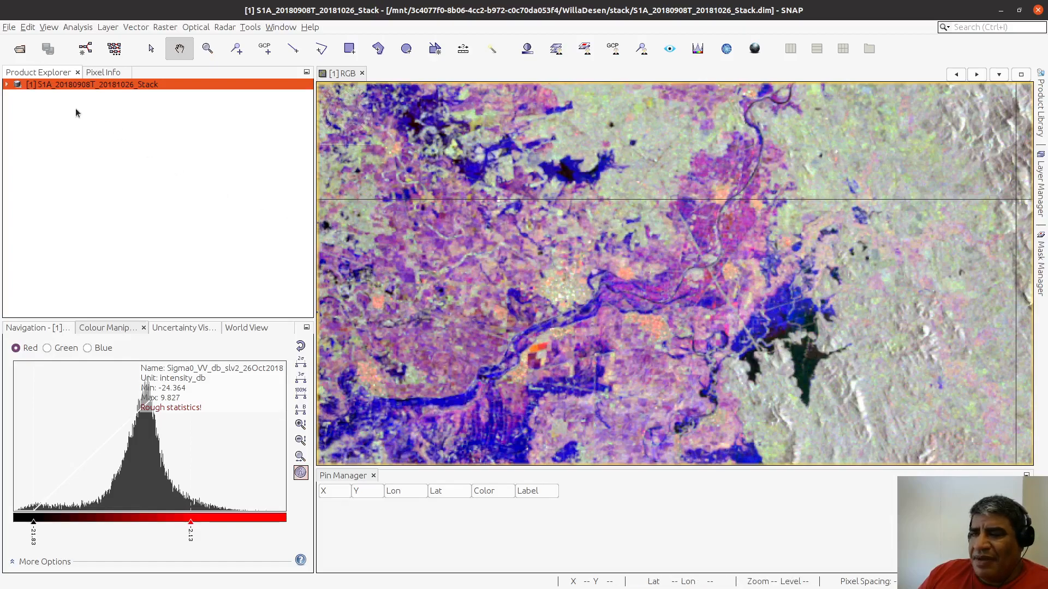
Step: Open the Sigma0_VH_db_mst_20Sep2018 and Sigma0_VV_db_slv2_26Oct2018 bands of the stack in separate image views
{"action": "left_click", "coordinate": [7, 85]}
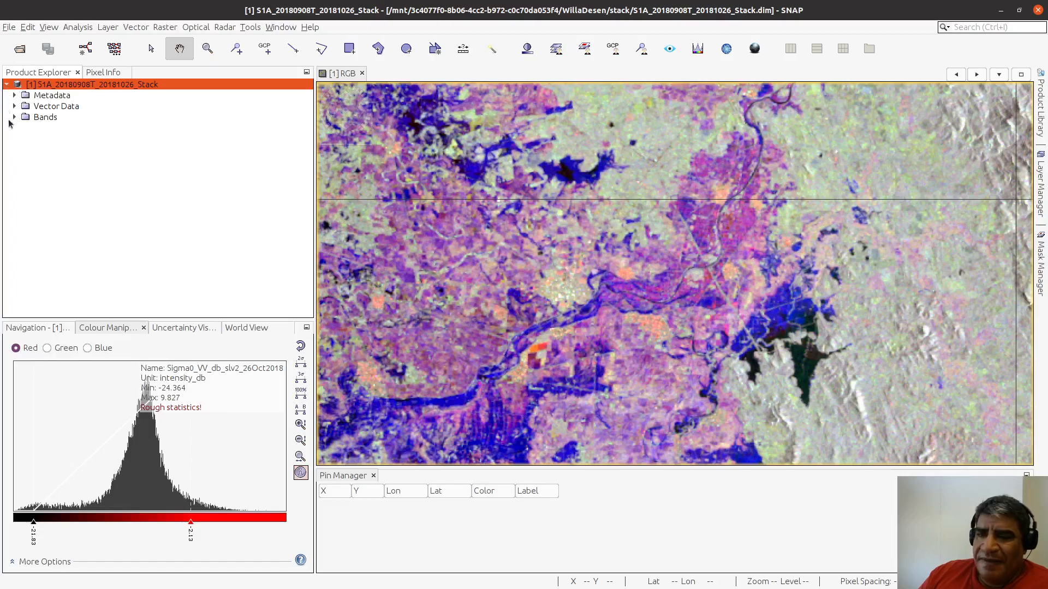
{"action": "left_click", "coordinate": [15, 119]}
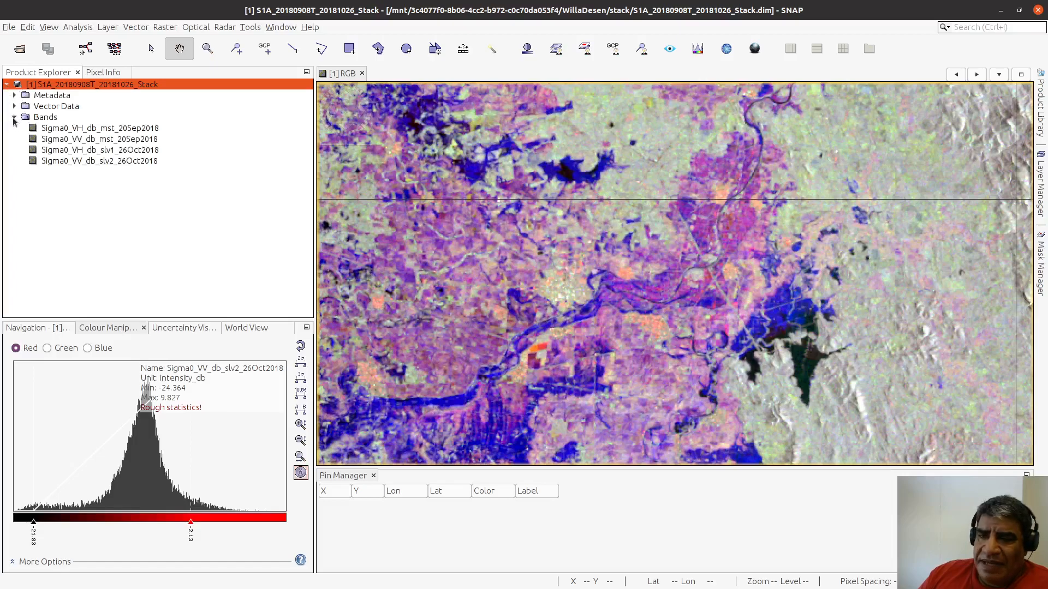
{"action": "left_click", "coordinate": [109, 131]}
{"action": "double_click", "coordinate": [109, 131]}
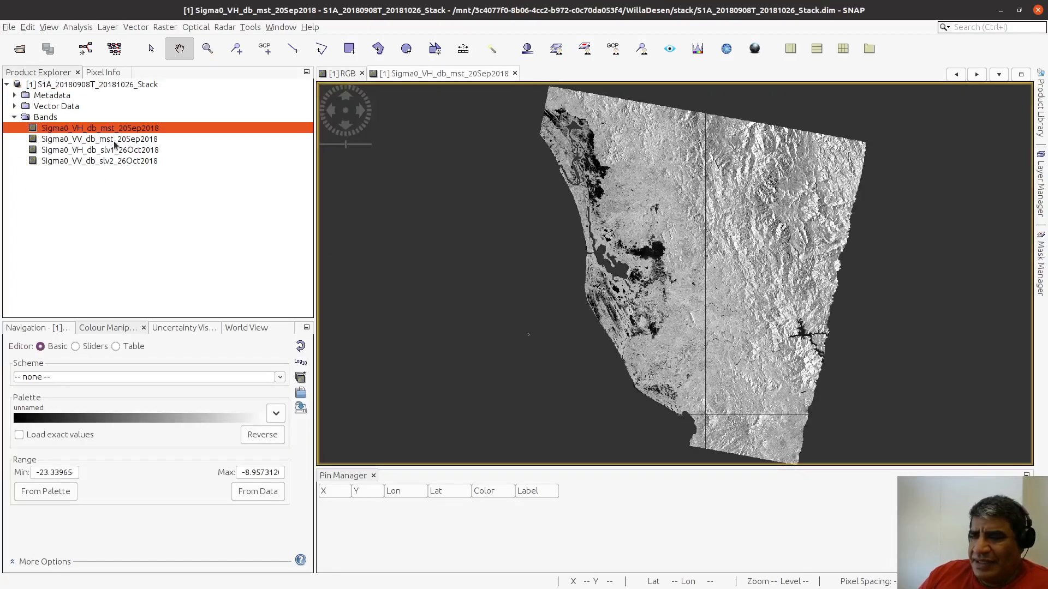
{"action": "double_click", "coordinate": [116, 159]}
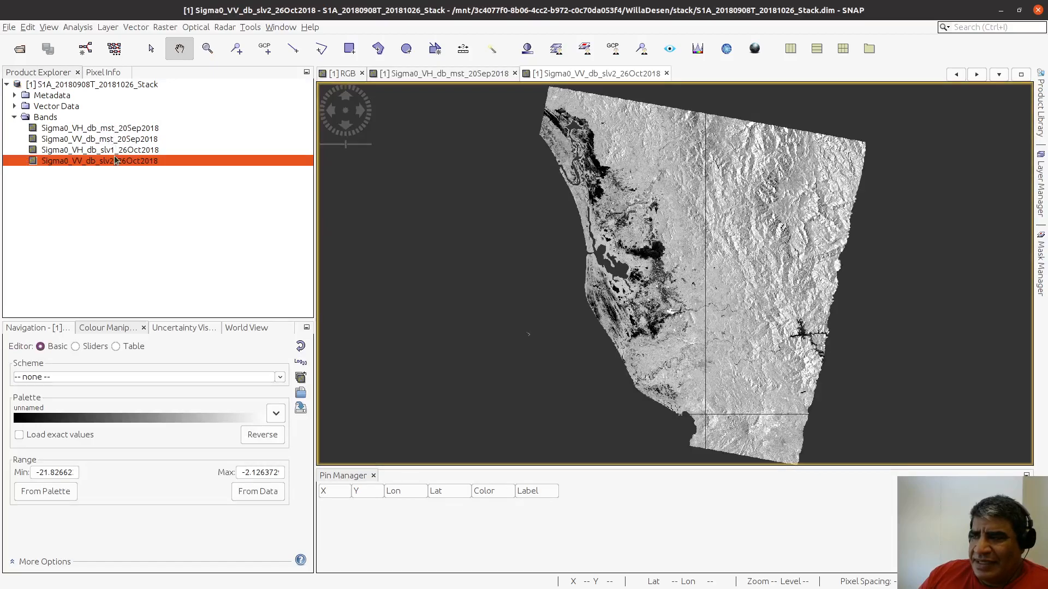
Step: Tile the RGB, VH and VV image views side by side in columns, showing the dark triangular reservoir in each
{"action": "left_click", "coordinate": [842, 48]}
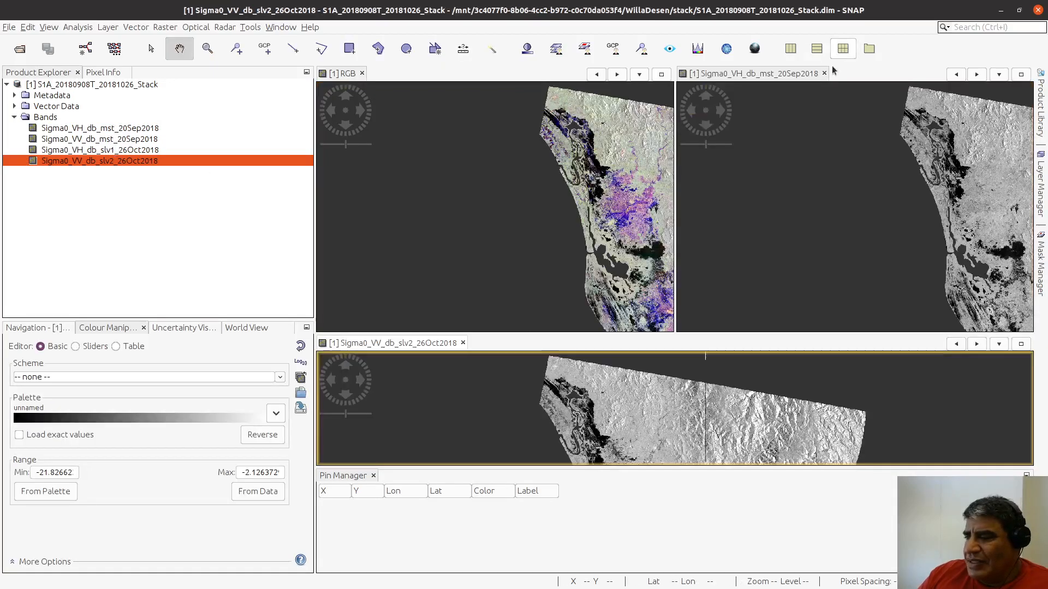
{"action": "left_click_drag", "start_coordinate": [649, 216], "coordinate": [556, 223]}
{"action": "scroll", "coordinate": [556, 222], "scroll_direction": "down", "scroll_amount": 5}
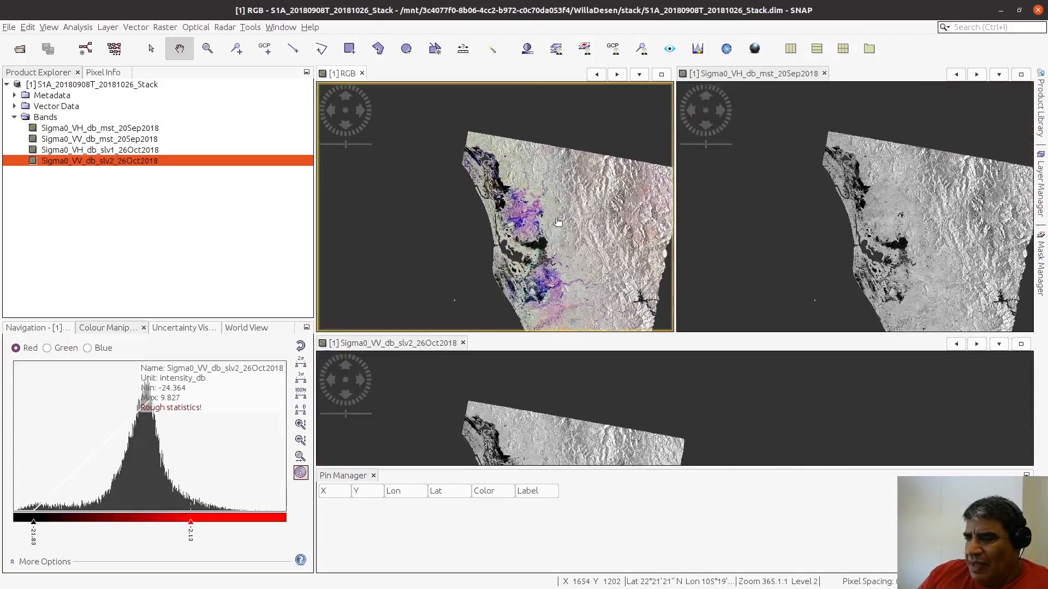
{"action": "scroll", "coordinate": [558, 221], "scroll_direction": "up", "scroll_amount": 5}
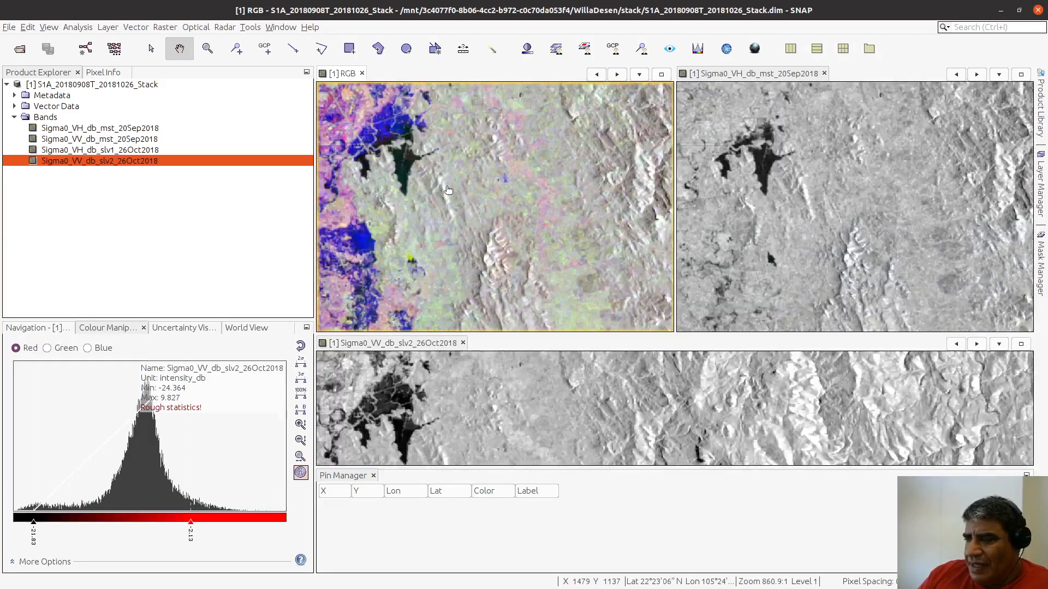
{"action": "scroll", "coordinate": [573, 243], "scroll_direction": "up", "scroll_amount": 10}
{"action": "left_click_drag", "start_coordinate": [608, 270], "coordinate": [515, 202]}
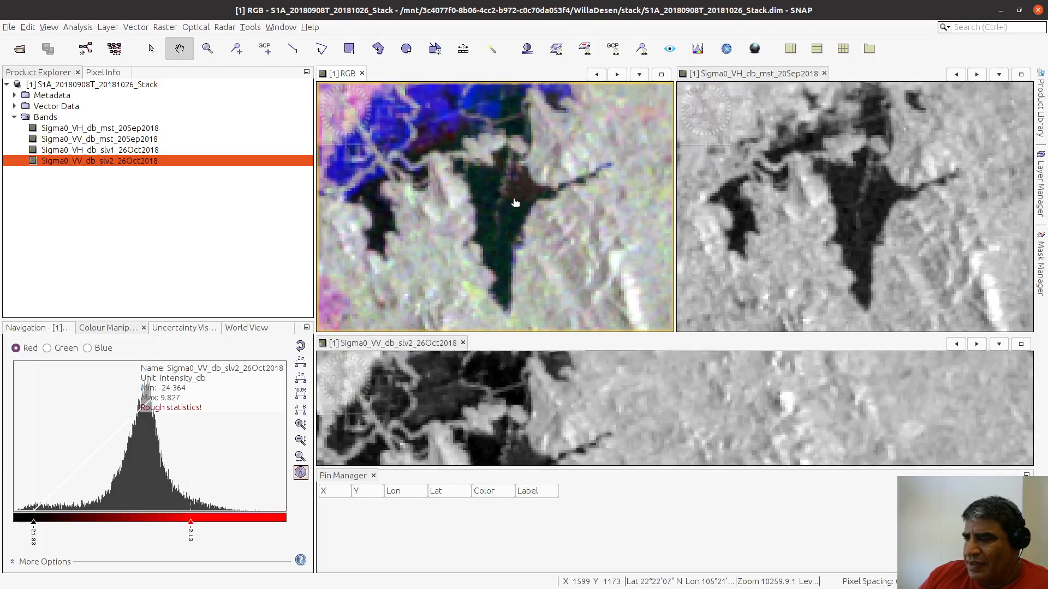
{"action": "left_click", "coordinate": [790, 48]}
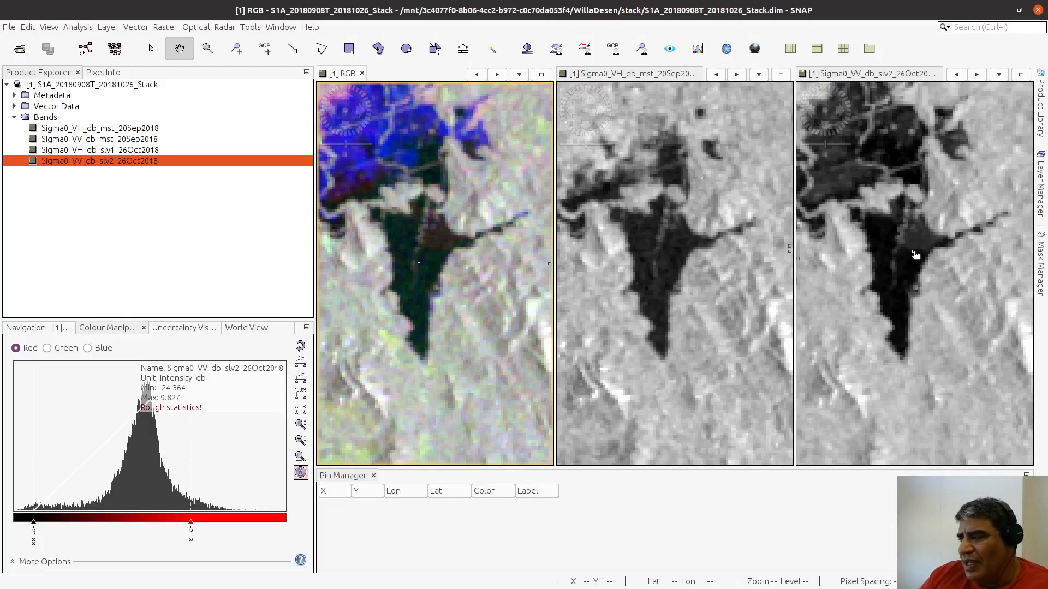
Step: Compare the reservoir's water pixels, including its brownish eastern part, across the RGB, September VH and October VV views
{"action": "scroll", "coordinate": [917, 240], "scroll_direction": "up", "scroll_amount": 5}
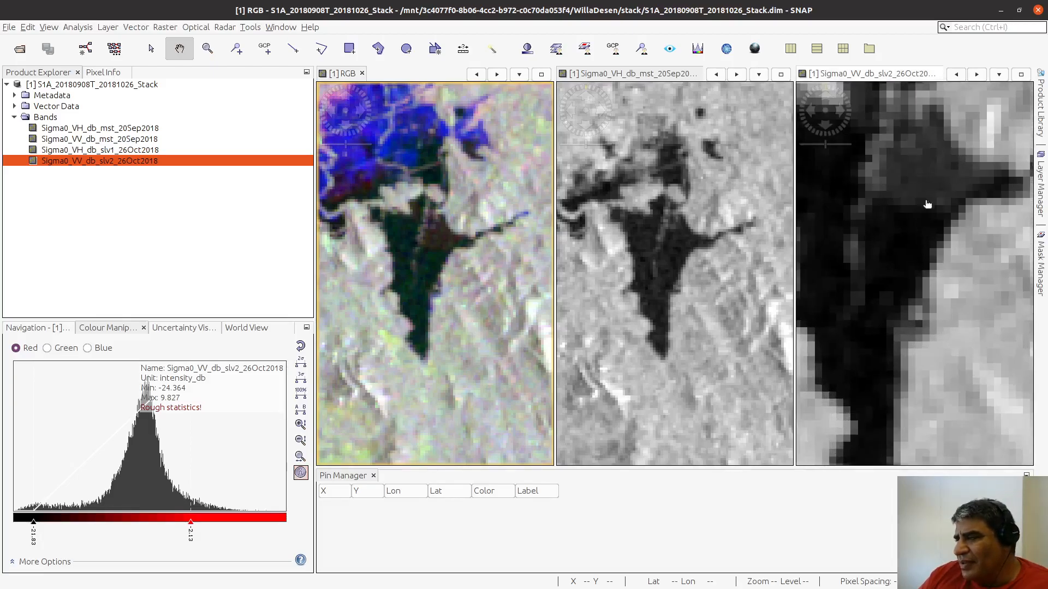
{"action": "left_click_drag", "start_coordinate": [926, 200], "coordinate": [895, 316]}
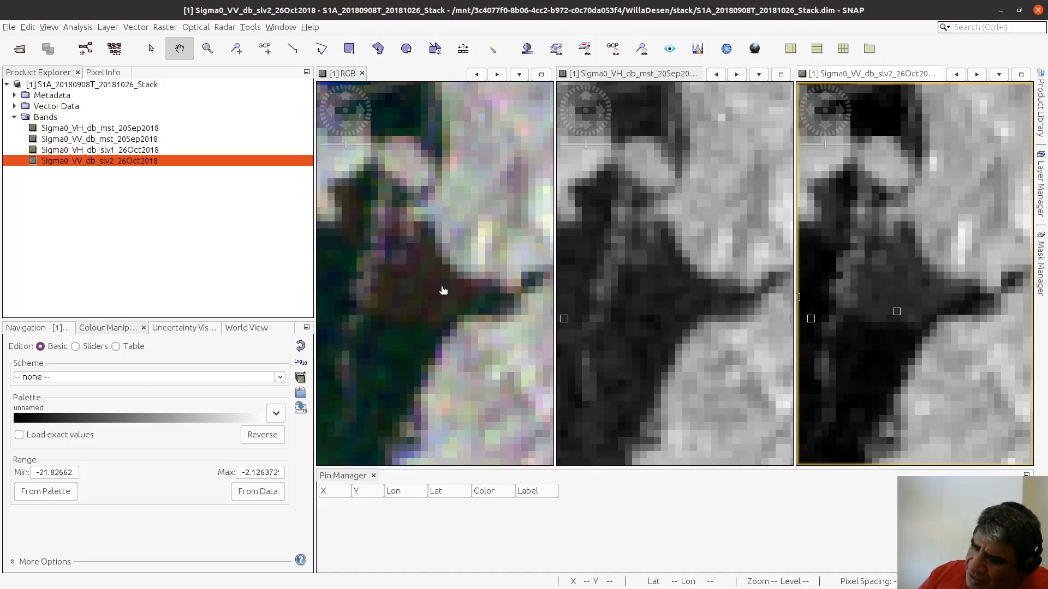
{"action": "left_click_drag", "start_coordinate": [397, 352], "coordinate": [464, 248]}
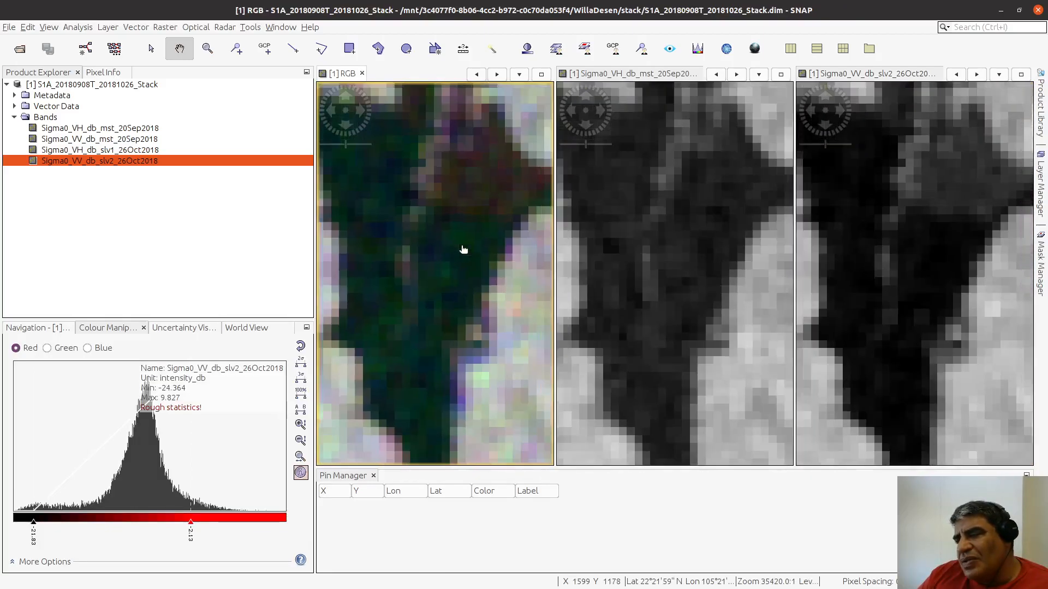
{"action": "scroll", "coordinate": [463, 249], "scroll_direction": "down", "scroll_amount": 2}
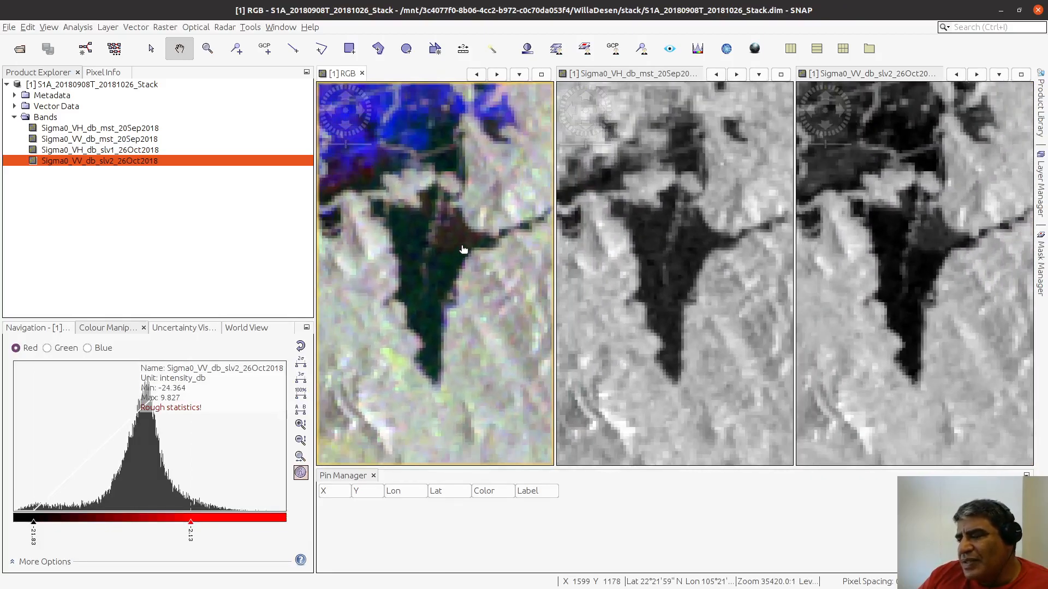
{"action": "mouse_move", "coordinate": [461, 233]}
{"action": "left_mouse_down"}
{"action": "mouse_move", "coordinate": [459, 252]}
{"action": "mouse_move", "coordinate": [468, 249]}
{"action": "left_mouse_up"}
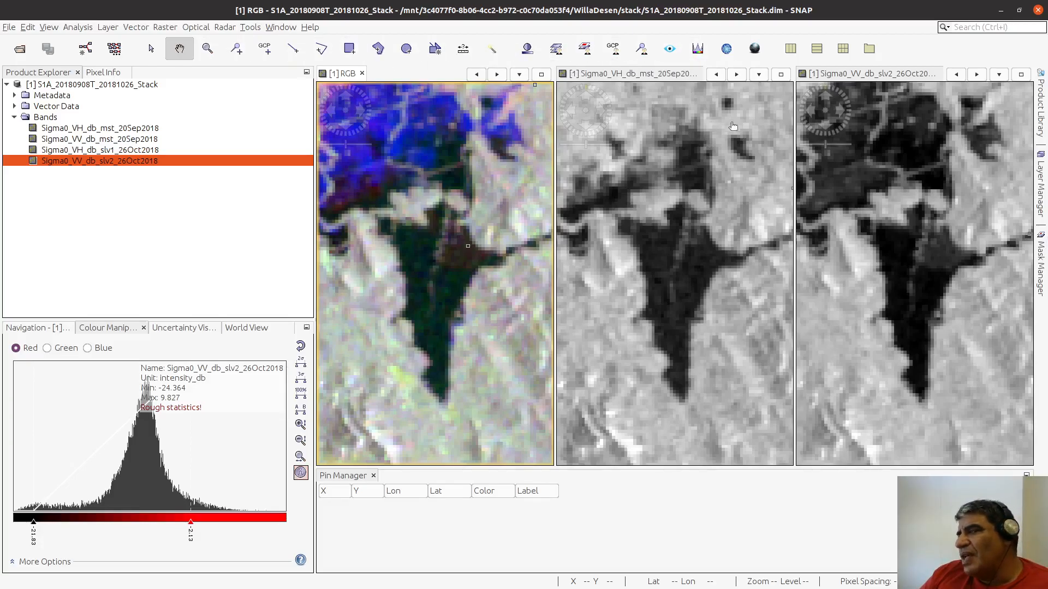
Step: Select the Agua vector data layer of the RGB view as the target, with the reservoir in close view
{"action": "left_click", "coordinate": [555, 52]}
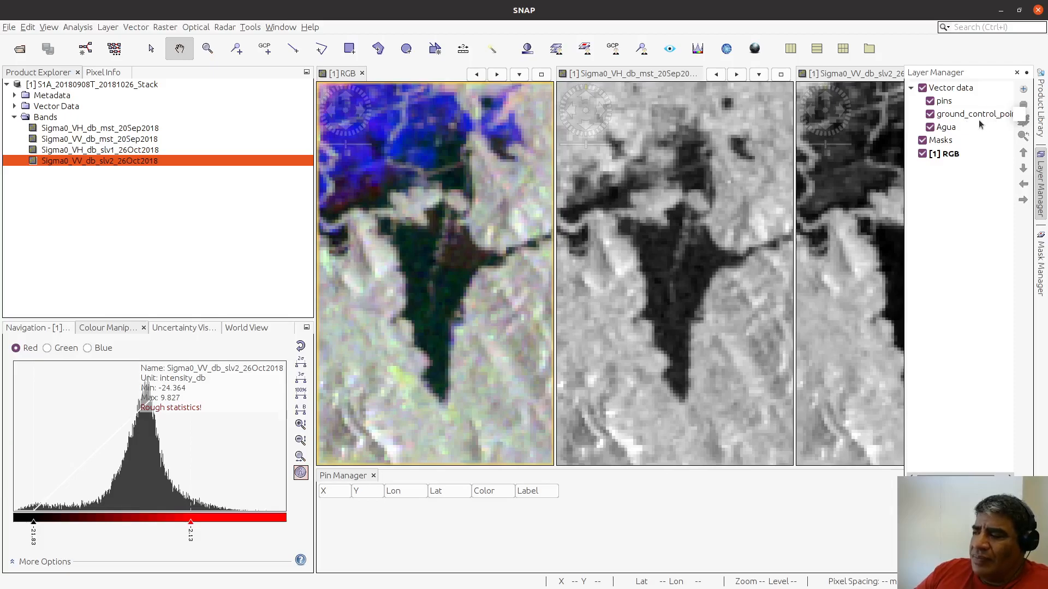
{"action": "left_click", "coordinate": [949, 130]}
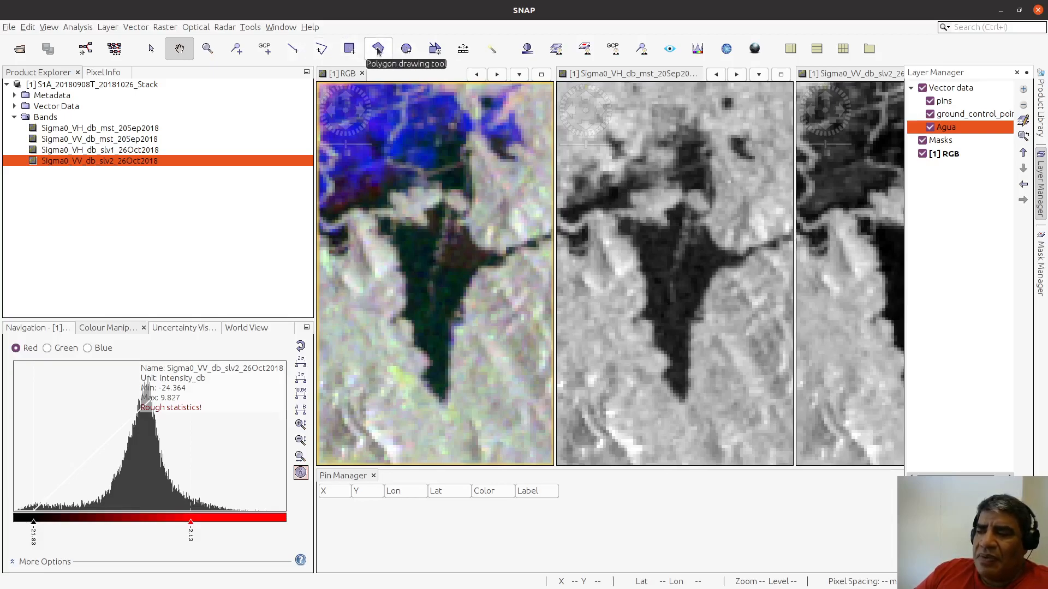
{"action": "scroll", "coordinate": [446, 271], "scroll_direction": "down", "scroll_amount": 1}
{"action": "scroll", "coordinate": [446, 271], "scroll_direction": "up", "scroll_amount": 5}
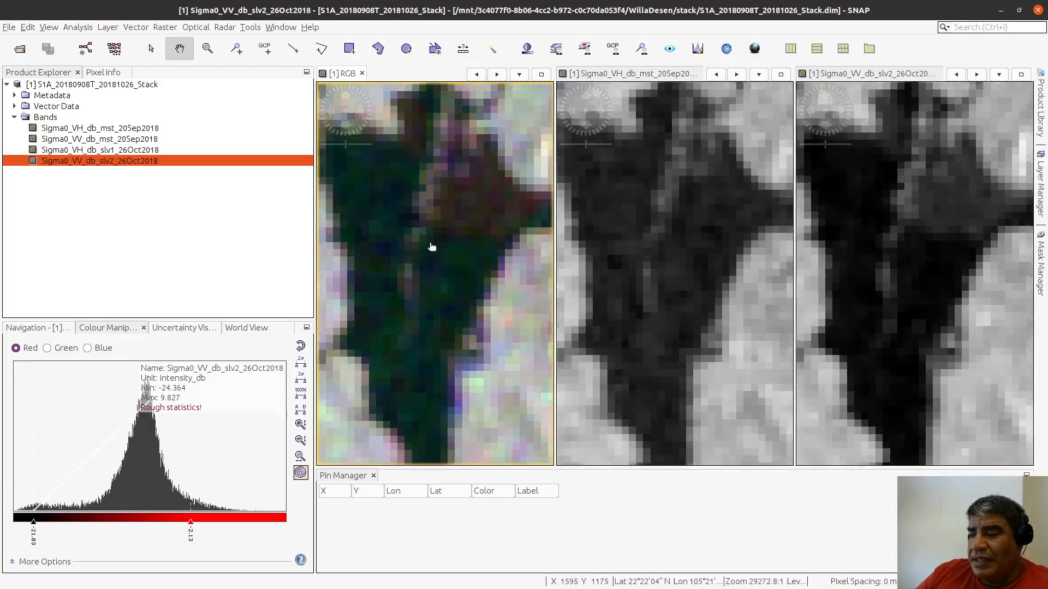
{"action": "scroll", "coordinate": [461, 187], "scroll_direction": "up", "scroll_amount": 3}
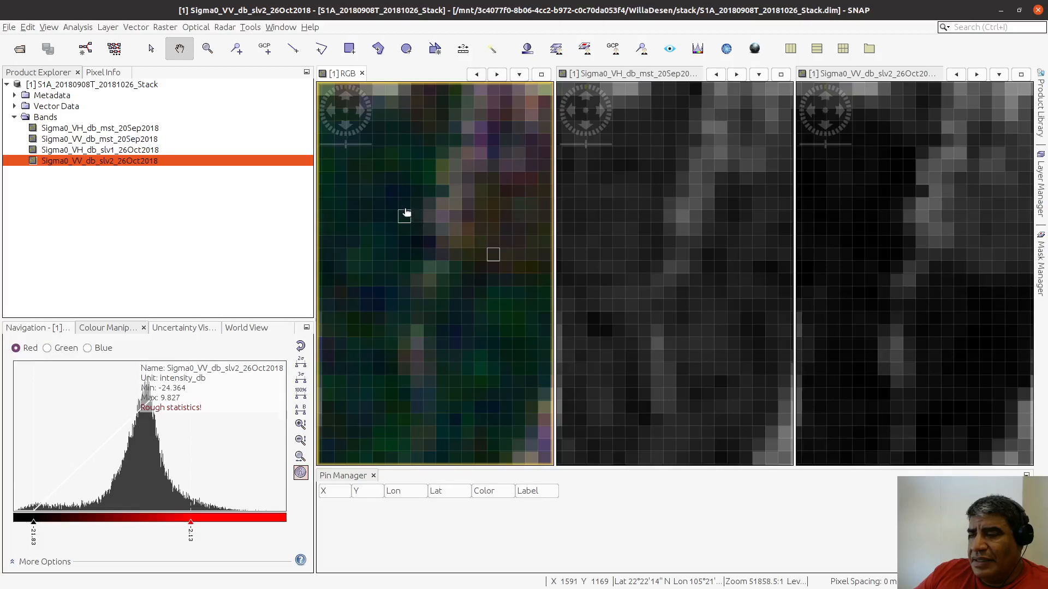
{"action": "left_click_drag", "start_coordinate": [406, 213], "coordinate": [428, 210]}
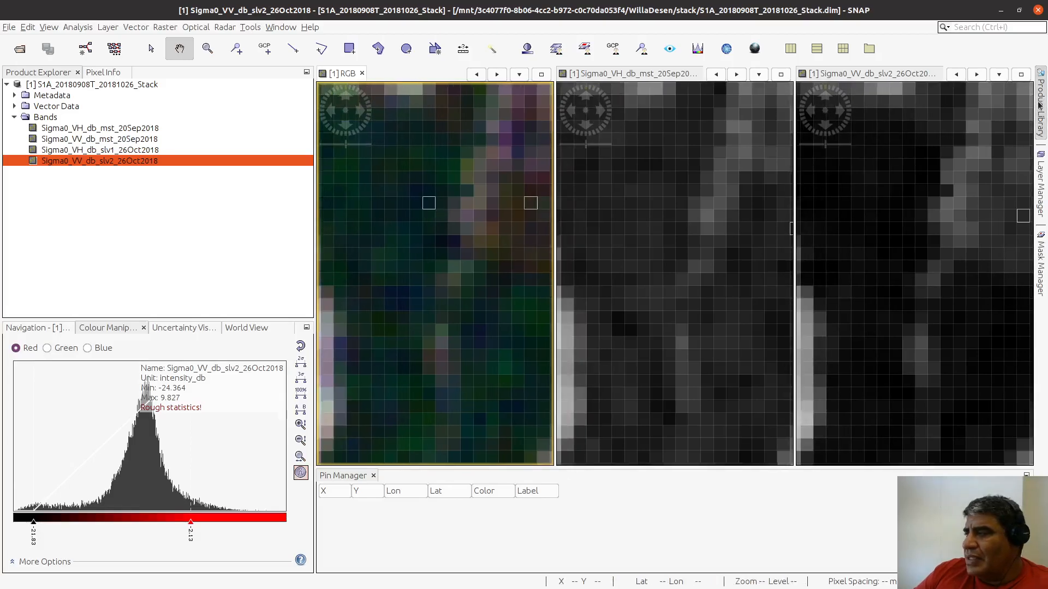
{"action": "left_click", "coordinate": [1040, 167]}
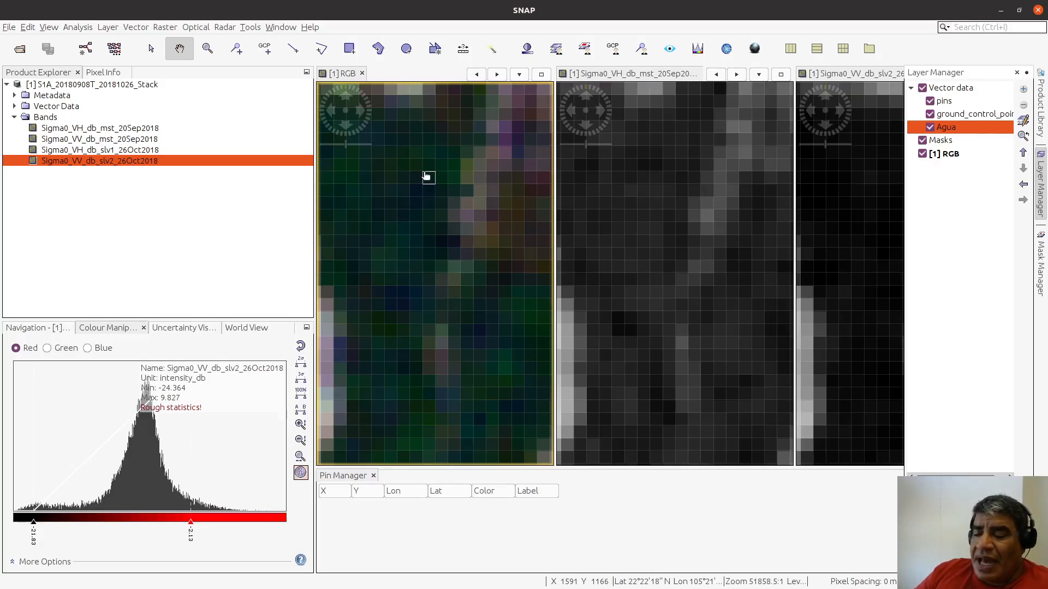
{"action": "scroll", "coordinate": [409, 183], "scroll_direction": "down", "scroll_amount": 2}
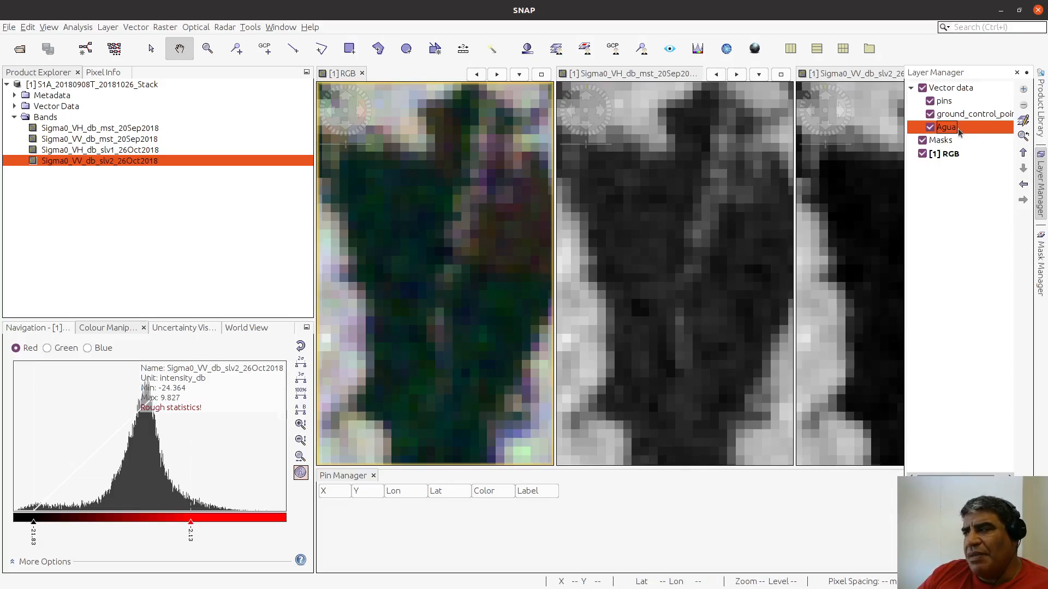
Step: Draw a closed irregular polygon over the dark water in the western part of the reservoir in the RGB view
{"action": "left_click", "coordinate": [379, 51]}
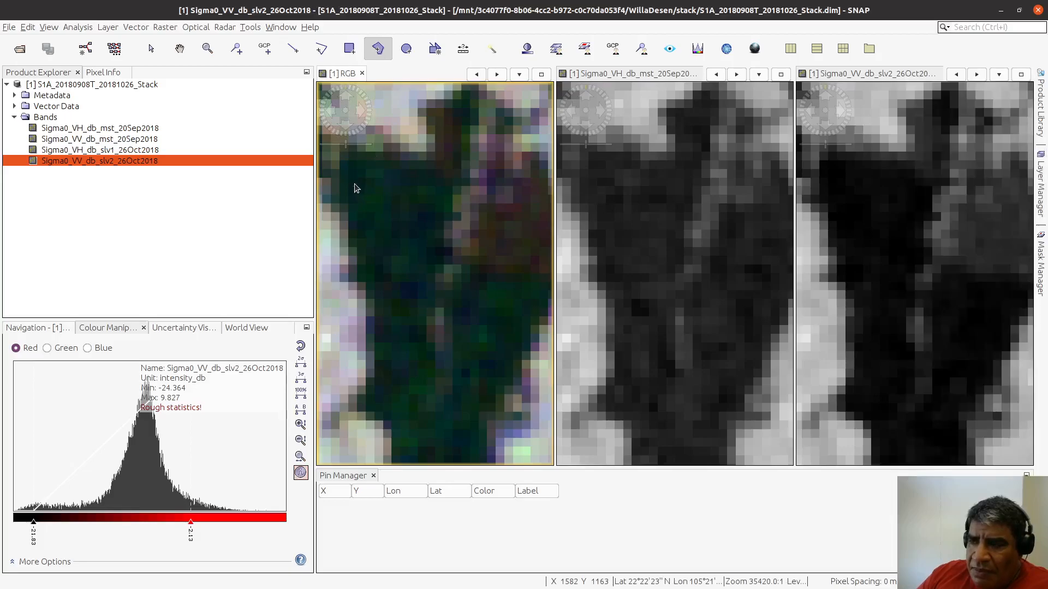
{"action": "left_click", "coordinate": [354, 184]}
{"action": "left_click", "coordinate": [425, 184]}
{"action": "left_click", "coordinate": [429, 212]}
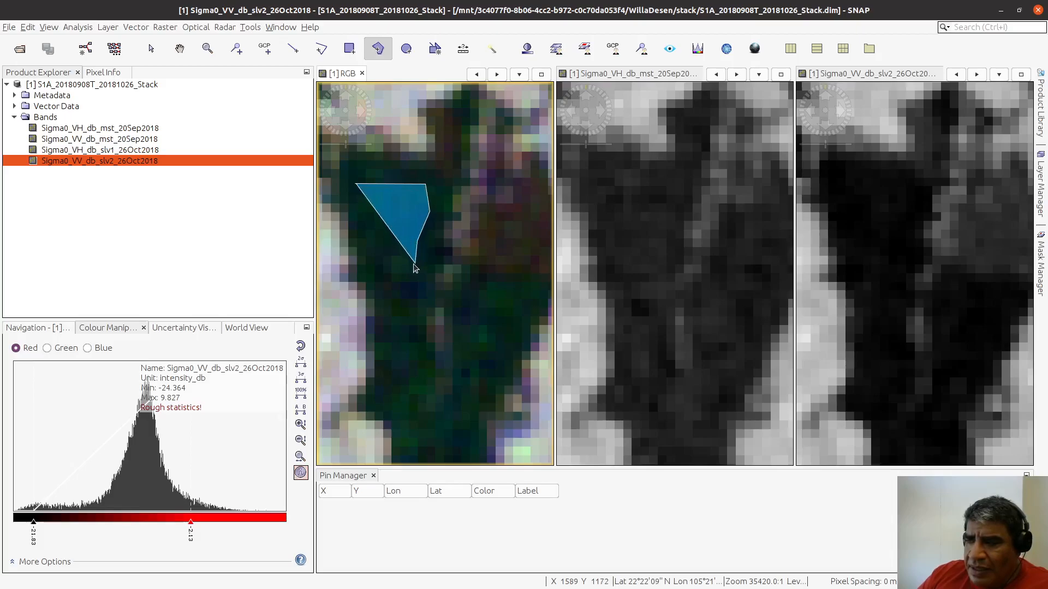
{"action": "left_click", "coordinate": [402, 289]}
{"action": "left_click", "coordinate": [386, 267]}
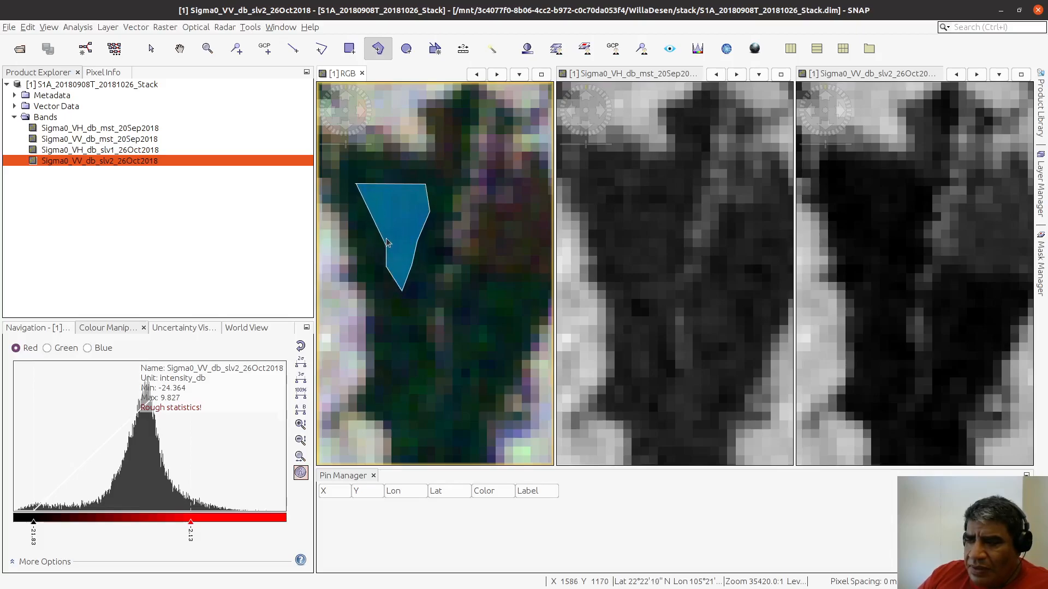
{"action": "left_click", "coordinate": [385, 225]}
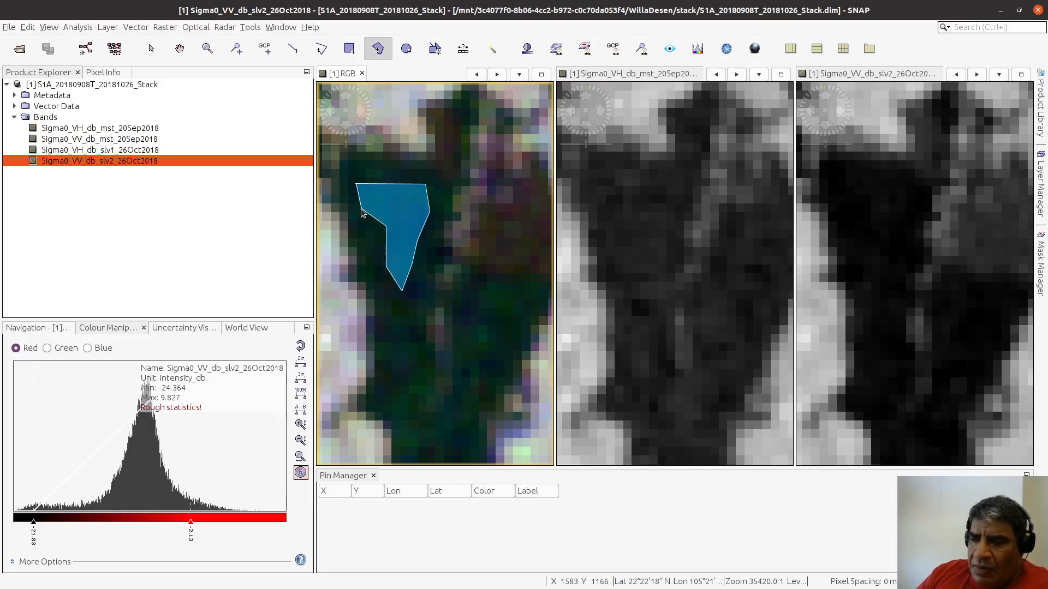
{"action": "double_click", "coordinate": [361, 209]}
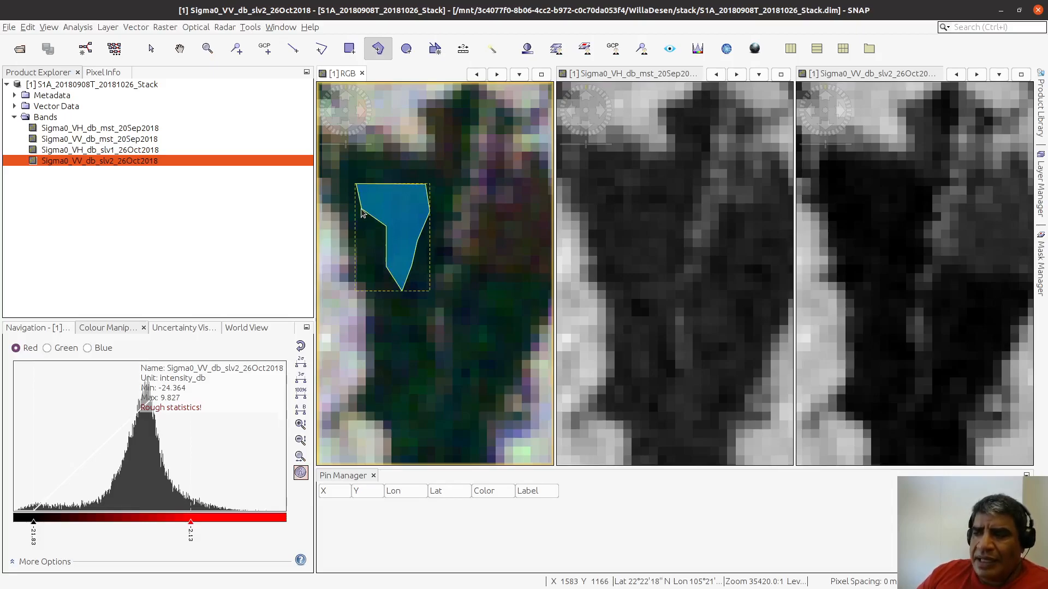
{"action": "left_click", "coordinate": [362, 209]}
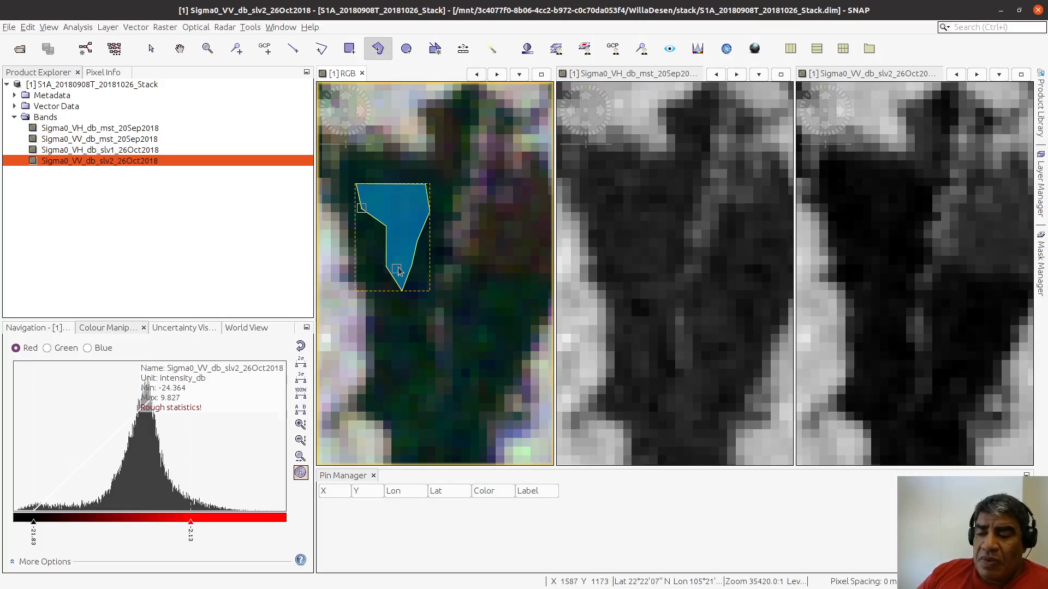
Step: Toggle the Agua vector layer's visibility off and on to check which layer holds the drawn polygon
{"action": "left_click", "coordinate": [1042, 155]}
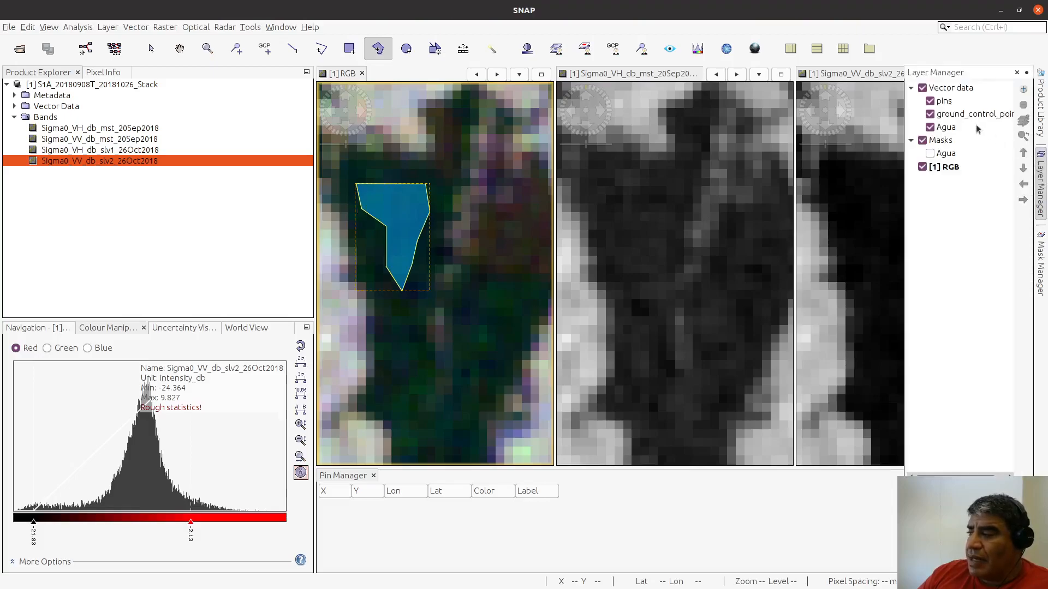
{"action": "left_click", "coordinate": [931, 128]}
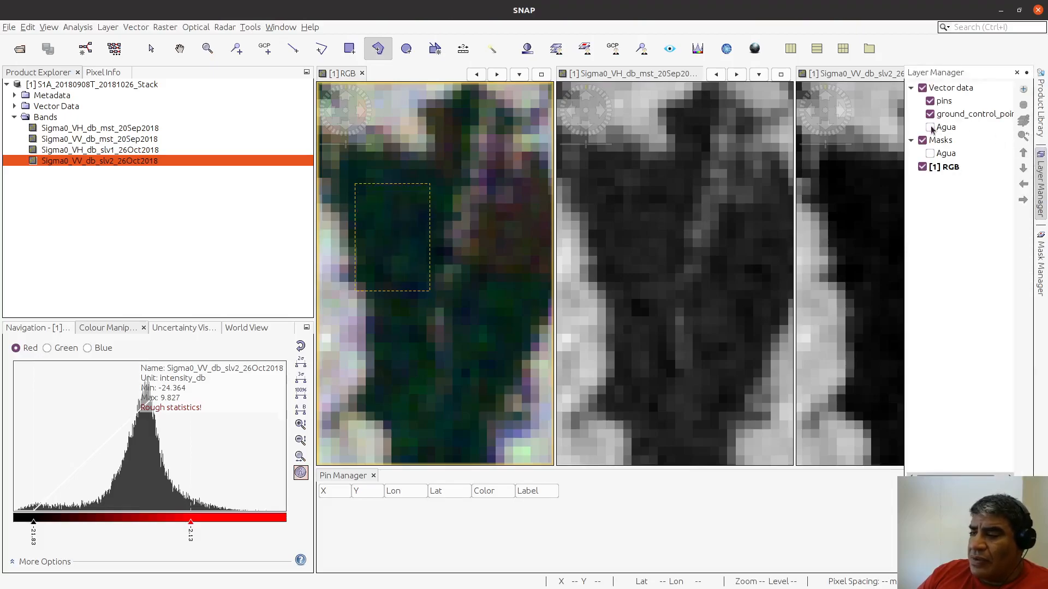
{"action": "left_click", "coordinate": [930, 128]}
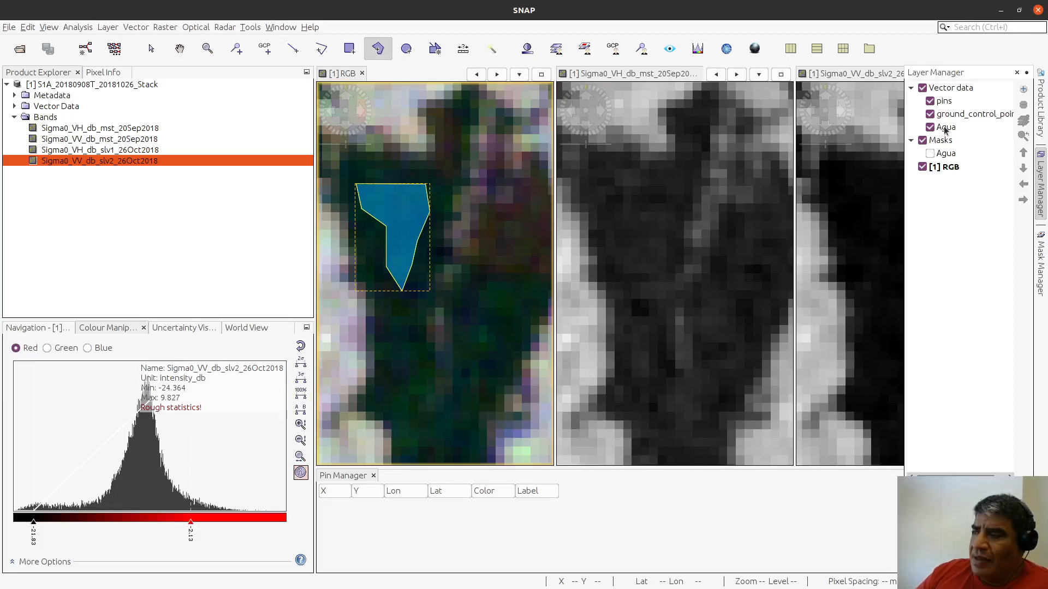
{"action": "left_click", "coordinate": [931, 128]}
{"action": "left_click", "coordinate": [930, 127]}
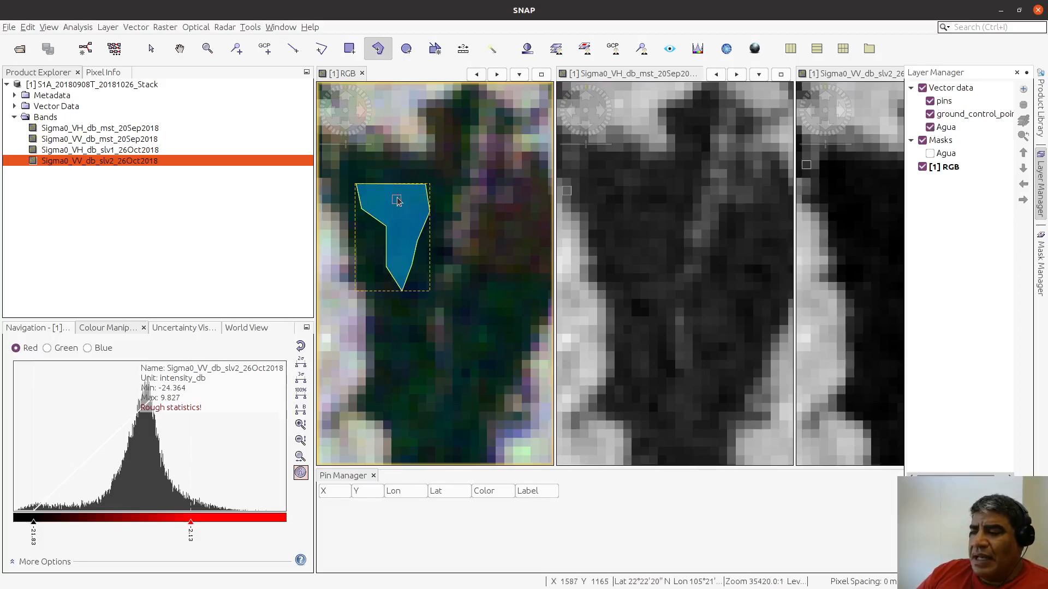
Step: Delete the water polygon drawn over the reservoir in the RGB view
{"action": "left_click", "coordinate": [180, 48]}
{"action": "mouse_move", "coordinate": [403, 209]}
{"action": "left_mouse_down"}
{"action": "mouse_move", "coordinate": [411, 231]}
{"action": "mouse_move", "coordinate": [410, 221]}
{"action": "left_mouse_up"}
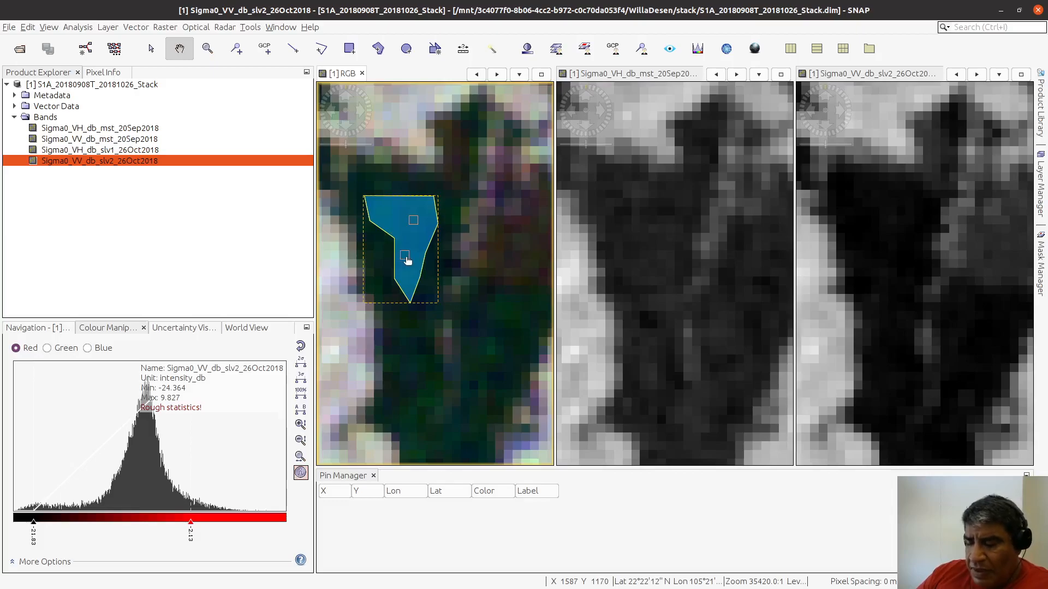
{"action": "right_click", "coordinate": [420, 236]}
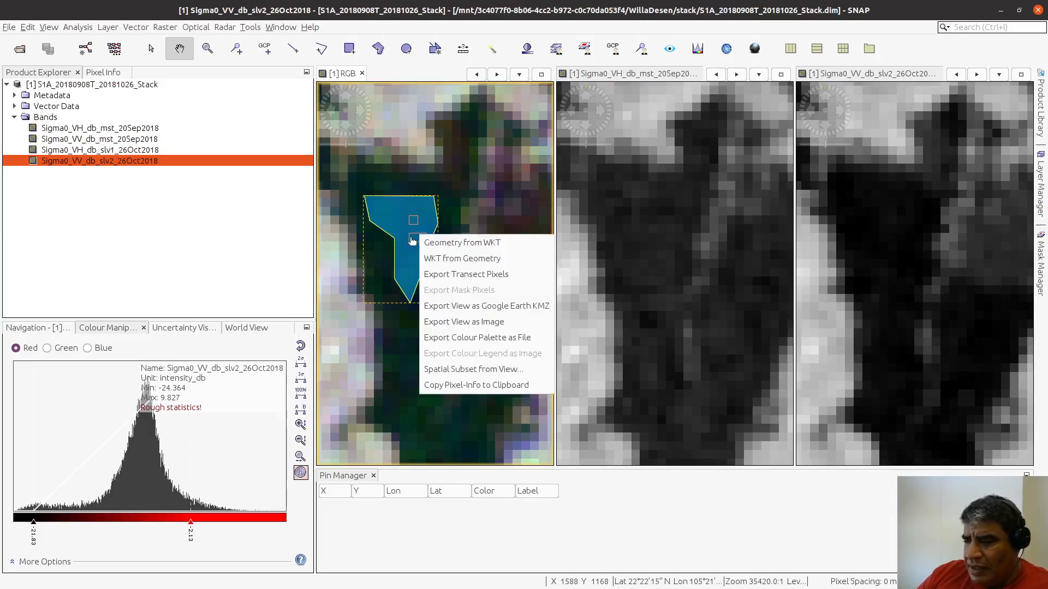
{"action": "left_click", "coordinate": [420, 198]}
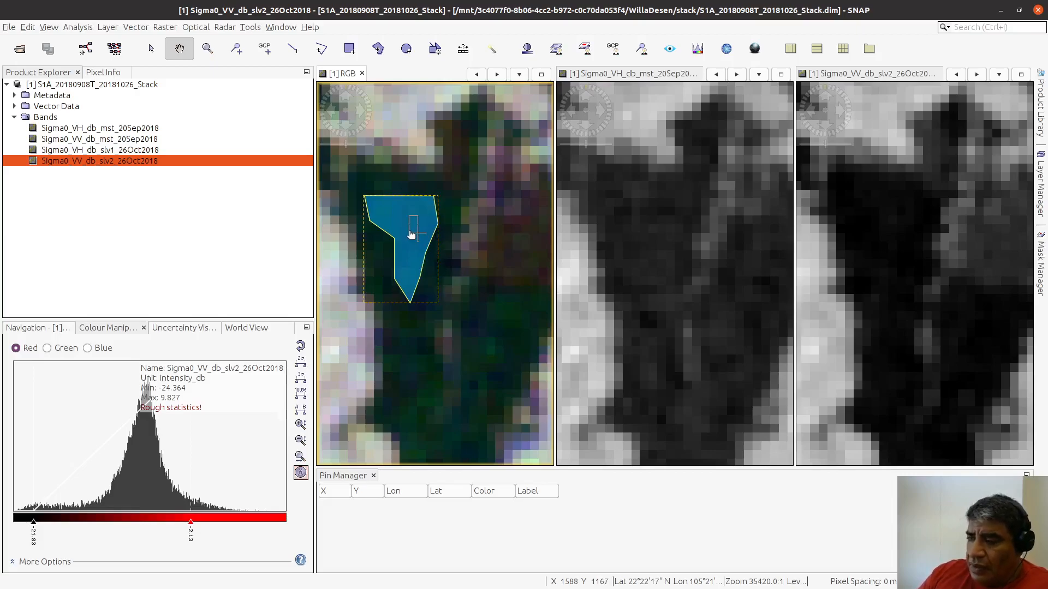
{"action": "key", "text": "Delete"}
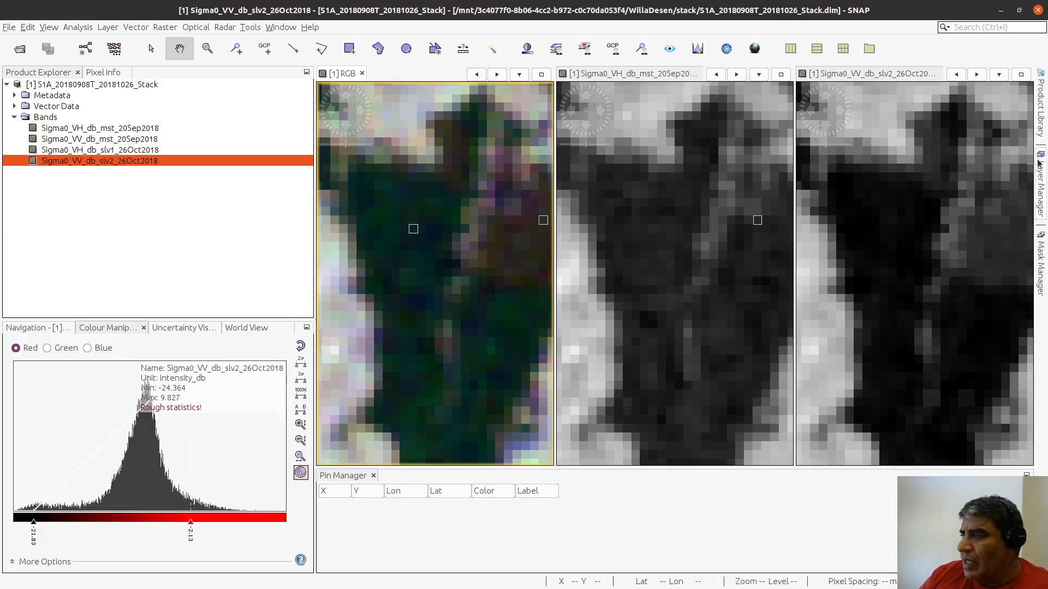
Step: Select the Agua vector data layer of the RGB view as the target for new water shapes
{"action": "left_click", "coordinate": [1039, 133]}
{"action": "left_click", "coordinate": [1040, 133]}
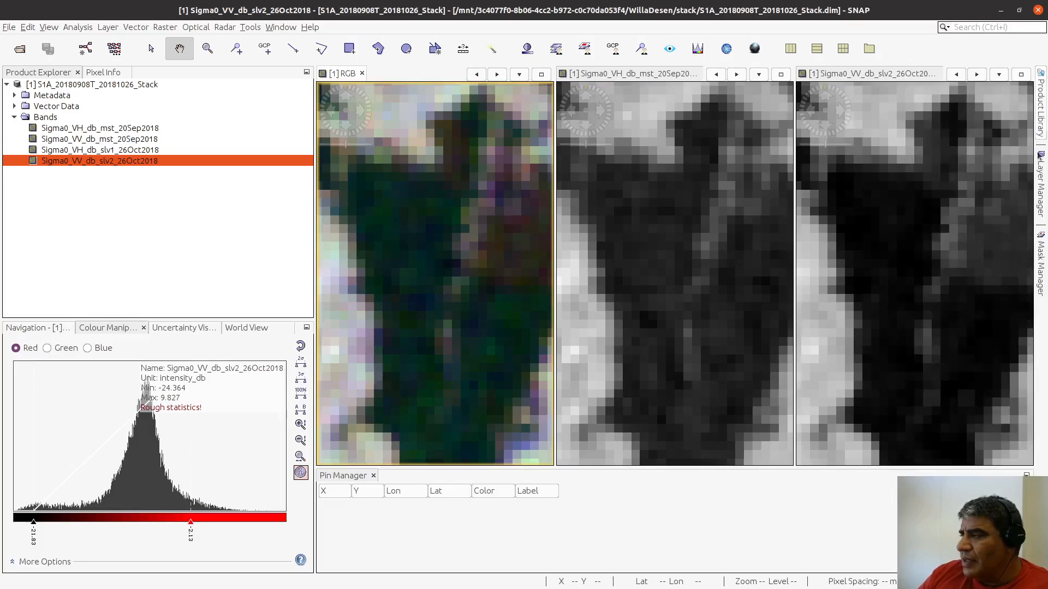
{"action": "left_click", "coordinate": [1041, 185]}
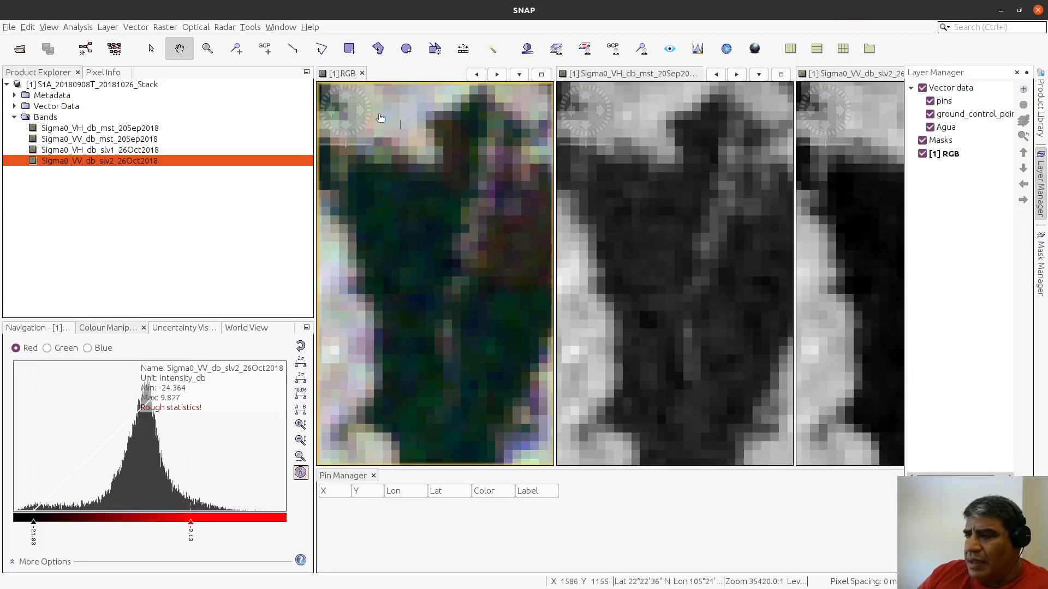
{"action": "left_click", "coordinate": [349, 48]}
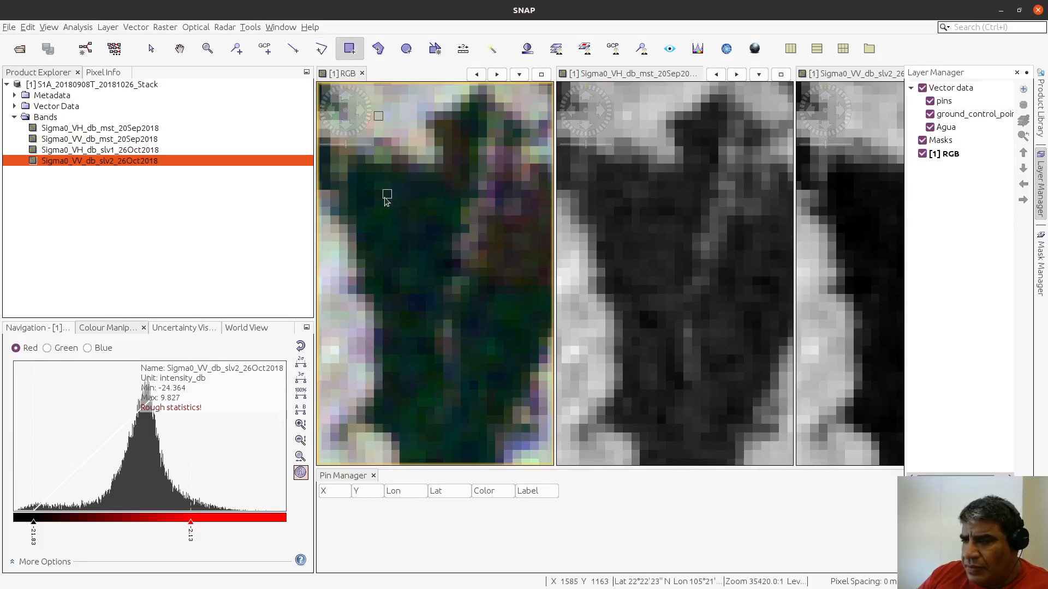
{"action": "left_click", "coordinate": [387, 198]}
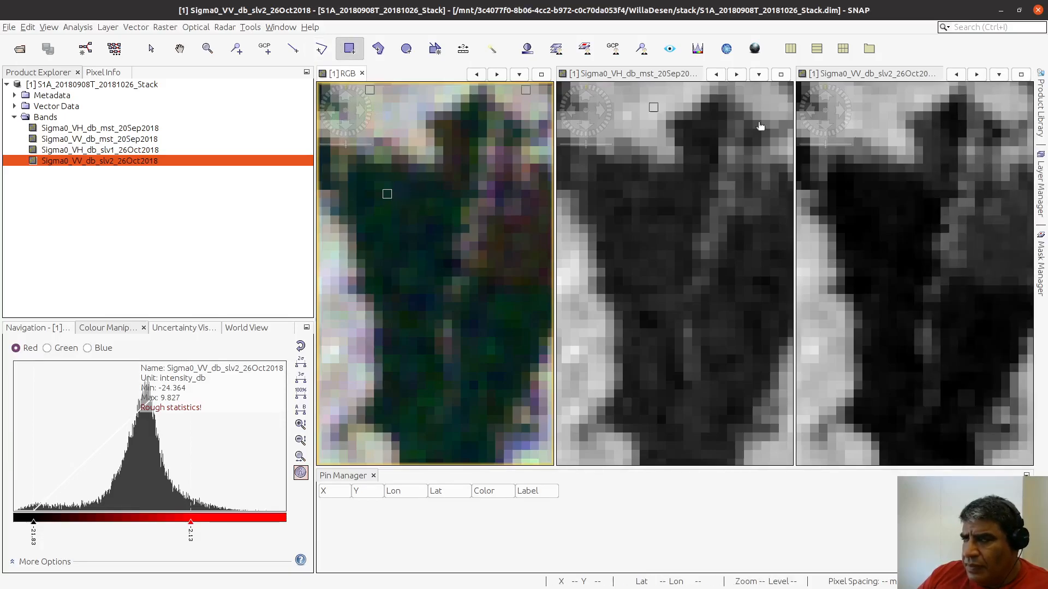
{"action": "left_click", "coordinate": [1039, 183]}
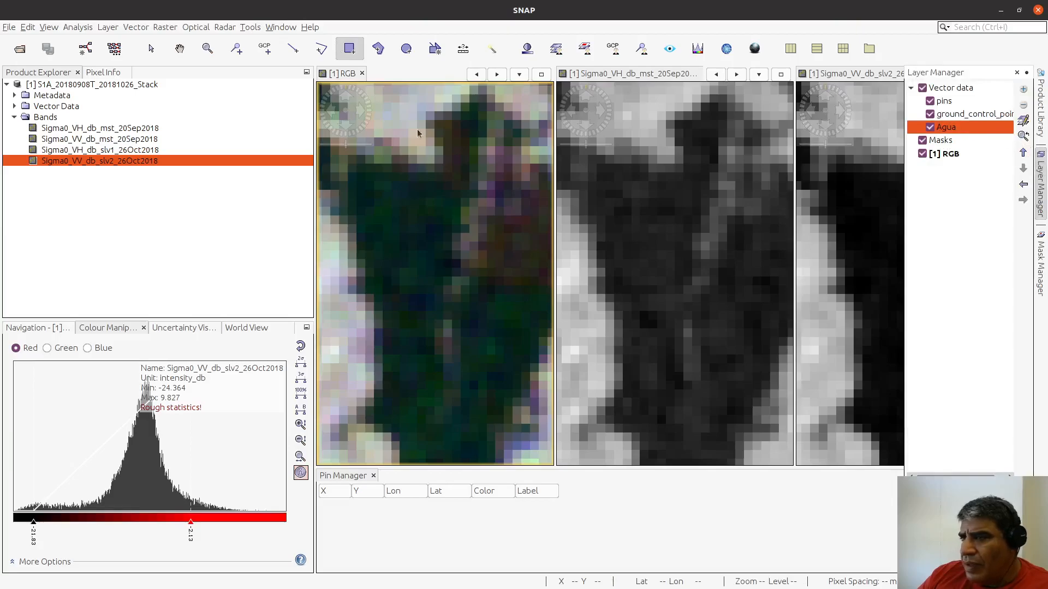
Step: Draw a closed six-sided polygon over the dark water in the western part of the reservoir in the RGB view
{"action": "left_click", "coordinate": [378, 48]}
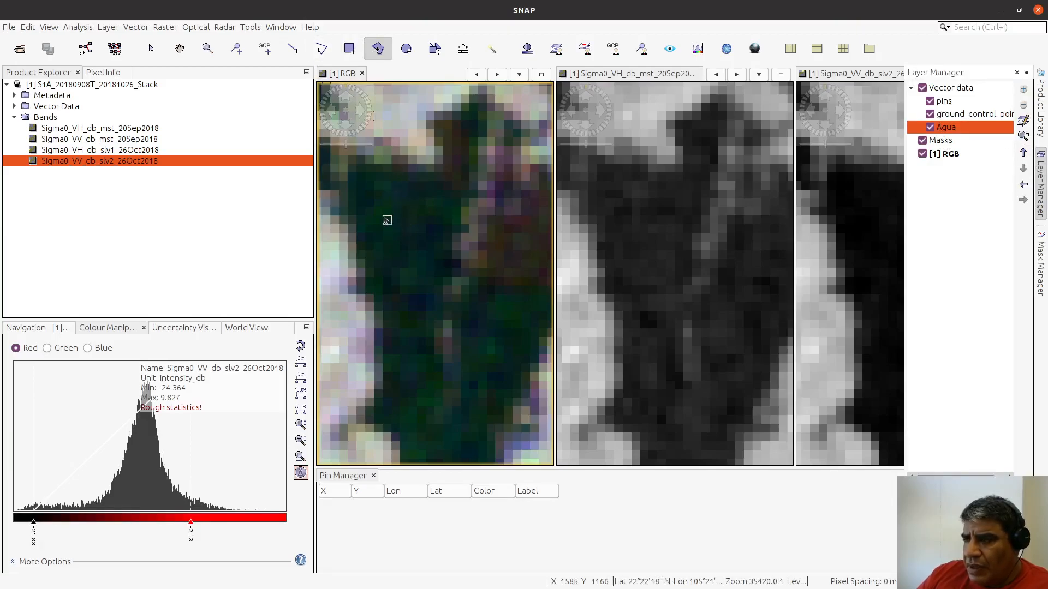
{"action": "left_click", "coordinate": [380, 213]}
{"action": "left_click", "coordinate": [431, 204]}
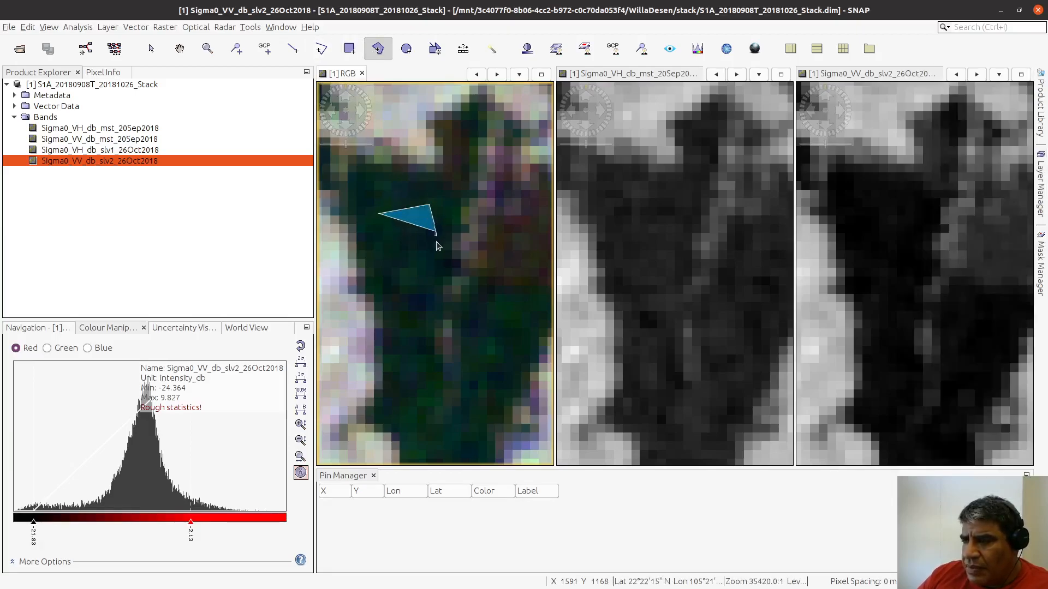
{"action": "left_click", "coordinate": [436, 235]}
{"action": "left_click", "coordinate": [430, 266]}
{"action": "left_click", "coordinate": [418, 285]}
{"action": "left_click", "coordinate": [397, 265]}
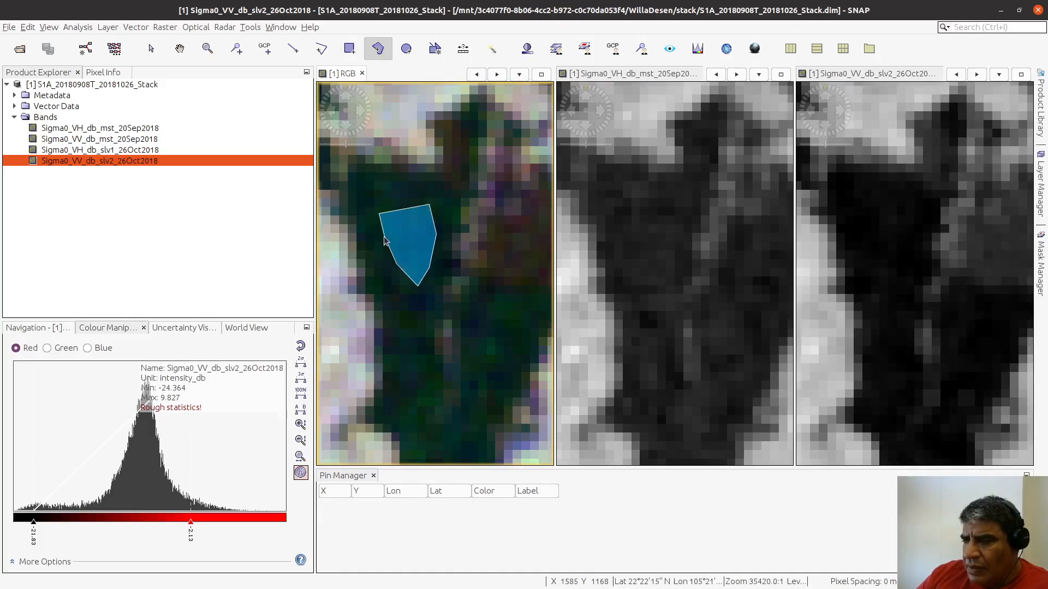
{"action": "double_click", "coordinate": [384, 240]}
{"action": "left_click", "coordinate": [413, 237]}
{"action": "left_click", "coordinate": [408, 207]}
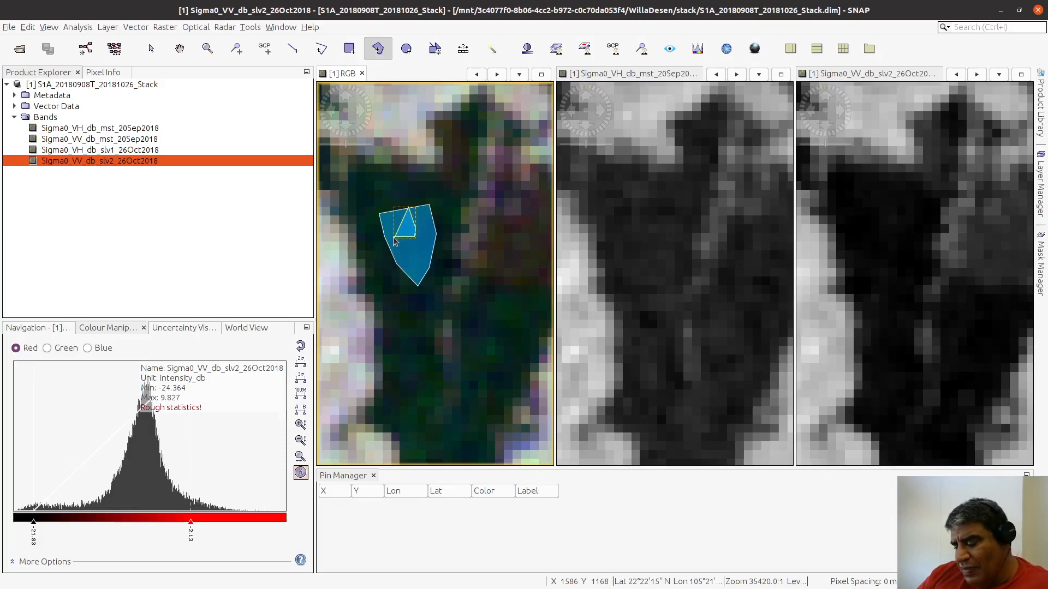
{"action": "key", "text": "Escape"}
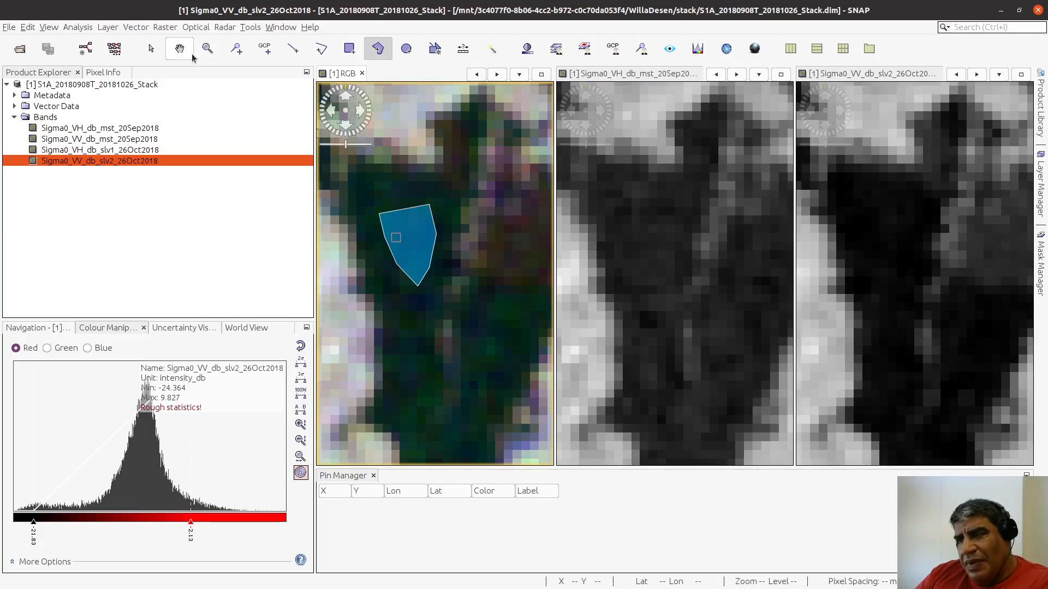
Step: Select the western water polygon and shift it slightly northwest over the dark water
{"action": "left_click", "coordinate": [152, 49]}
{"action": "left_click", "coordinate": [416, 218]}
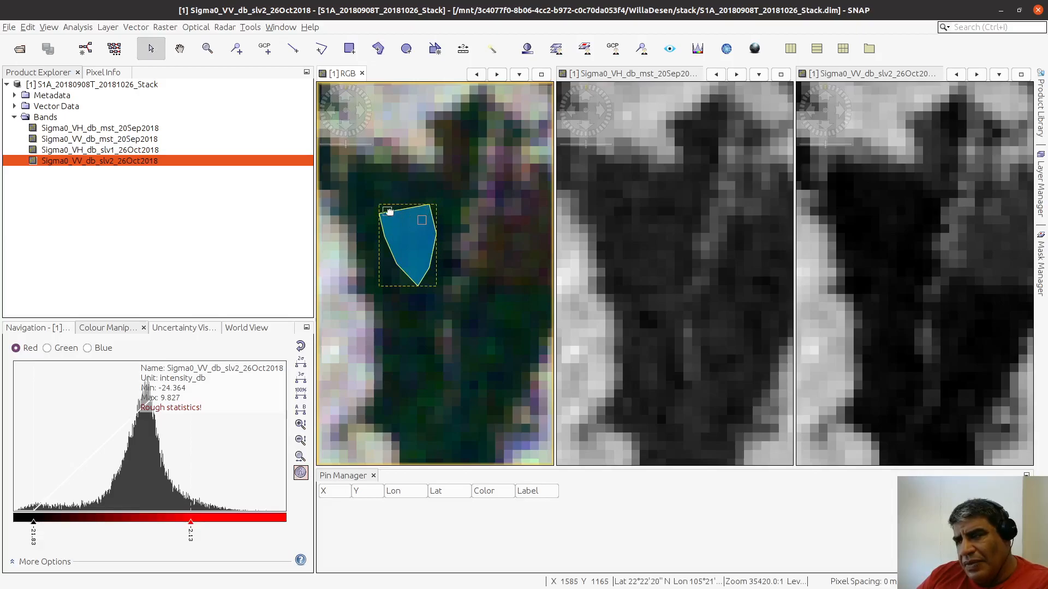
{"action": "mouse_move", "coordinate": [402, 224]}
{"action": "left_mouse_down"}
{"action": "mouse_move", "coordinate": [440, 297]}
{"action": "mouse_move", "coordinate": [493, 267]}
{"action": "mouse_move", "coordinate": [411, 187]}
{"action": "mouse_move", "coordinate": [313, 261]}
{"action": "mouse_move", "coordinate": [416, 274]}
{"action": "mouse_move", "coordinate": [398, 215]}
{"action": "mouse_move", "coordinate": [403, 222]}
{"action": "left_mouse_up"}
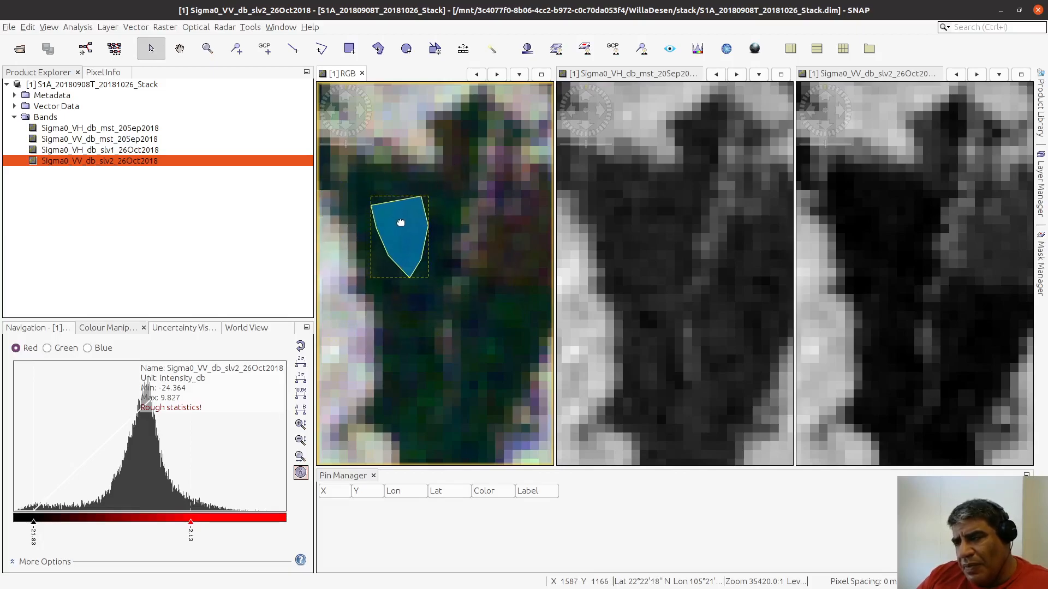
{"action": "left_click", "coordinate": [180, 48]}
{"action": "mouse_move", "coordinate": [411, 227]}
{"action": "left_mouse_down"}
{"action": "mouse_move", "coordinate": [421, 256]}
{"action": "mouse_move", "coordinate": [424, 241]}
{"action": "mouse_move", "coordinate": [454, 285]}
{"action": "mouse_move", "coordinate": [420, 245]}
{"action": "left_mouse_up"}
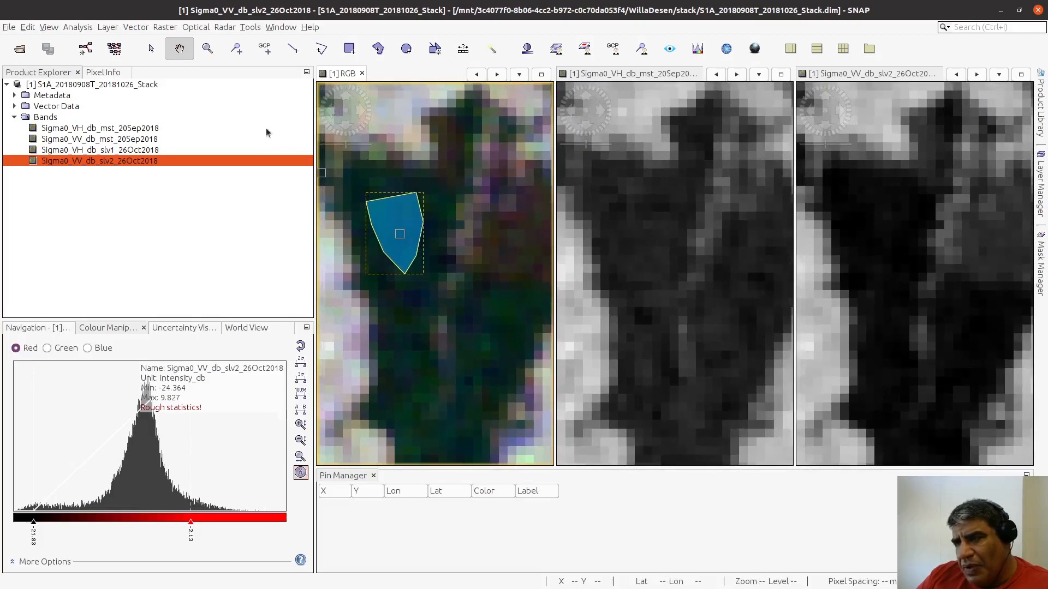
Step: Delete the six-sided water polygon from the western part of the reservoir
{"action": "left_click", "coordinate": [151, 50]}
{"action": "left_click", "coordinate": [151, 50]}
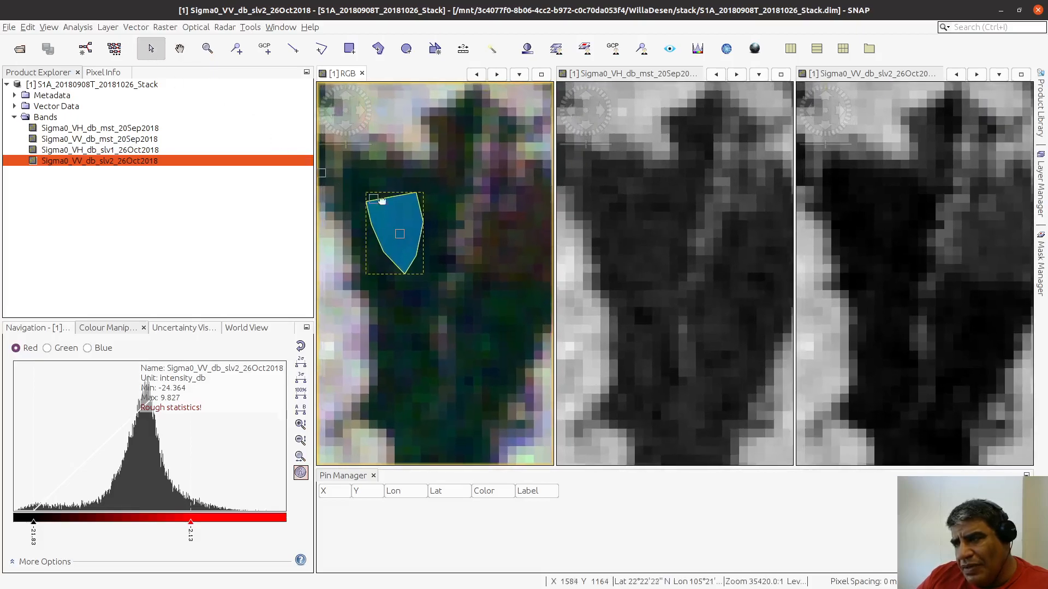
{"action": "mouse_move", "coordinate": [402, 227]}
{"action": "left_mouse_down"}
{"action": "mouse_move", "coordinate": [423, 311]}
{"action": "mouse_move", "coordinate": [463, 311]}
{"action": "mouse_move", "coordinate": [497, 167]}
{"action": "mouse_move", "coordinate": [430, 116]}
{"action": "mouse_move", "coordinate": [409, 209]}
{"action": "mouse_move", "coordinate": [390, 212]}
{"action": "mouse_move", "coordinate": [405, 218]}
{"action": "left_mouse_up"}
{"action": "key", "text": "Delete"}
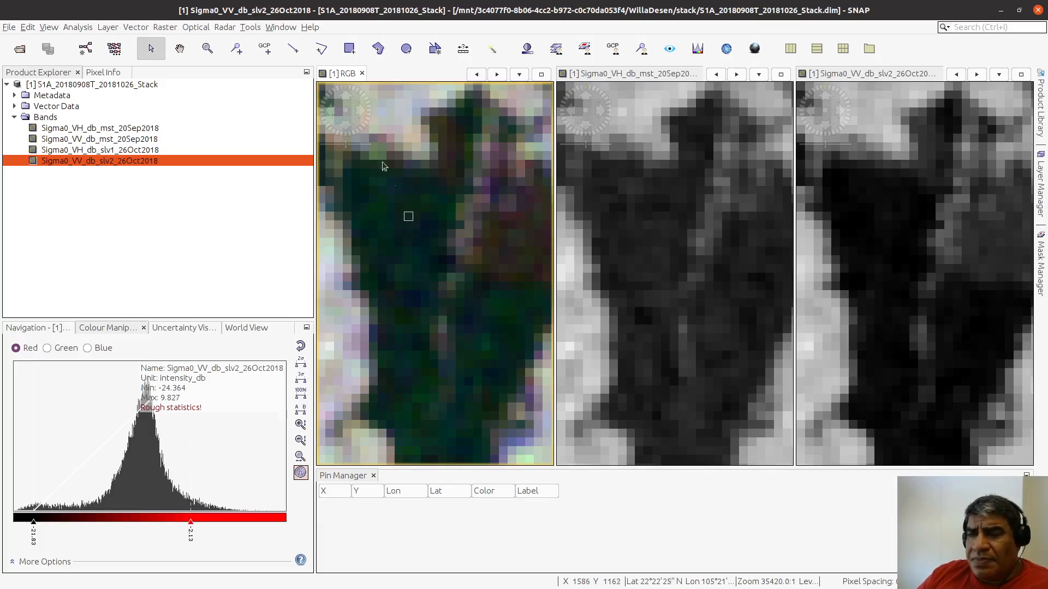
Step: Draw two Agua training rectangles in the RGB view, one over the dark western water and one over the reddish eastern water
{"action": "left_click", "coordinate": [349, 51]}
{"action": "mouse_move", "coordinate": [371, 197]}
{"action": "left_mouse_down"}
{"action": "mouse_move", "coordinate": [391, 227]}
{"action": "mouse_move", "coordinate": [434, 255]}
{"action": "mouse_move", "coordinate": [425, 248]}
{"action": "left_mouse_up"}
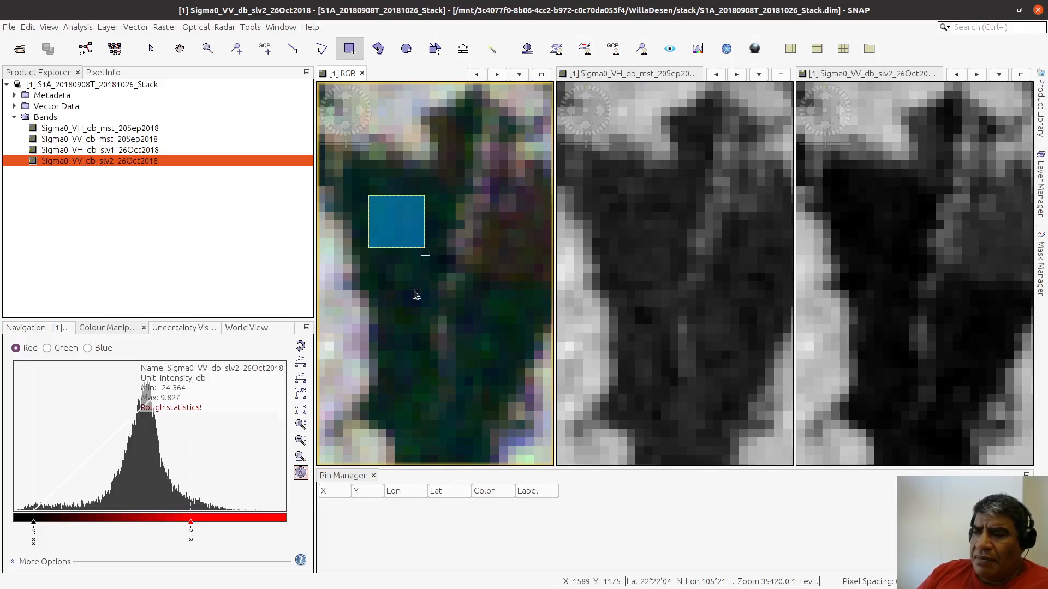
{"action": "left_click", "coordinate": [179, 48]}
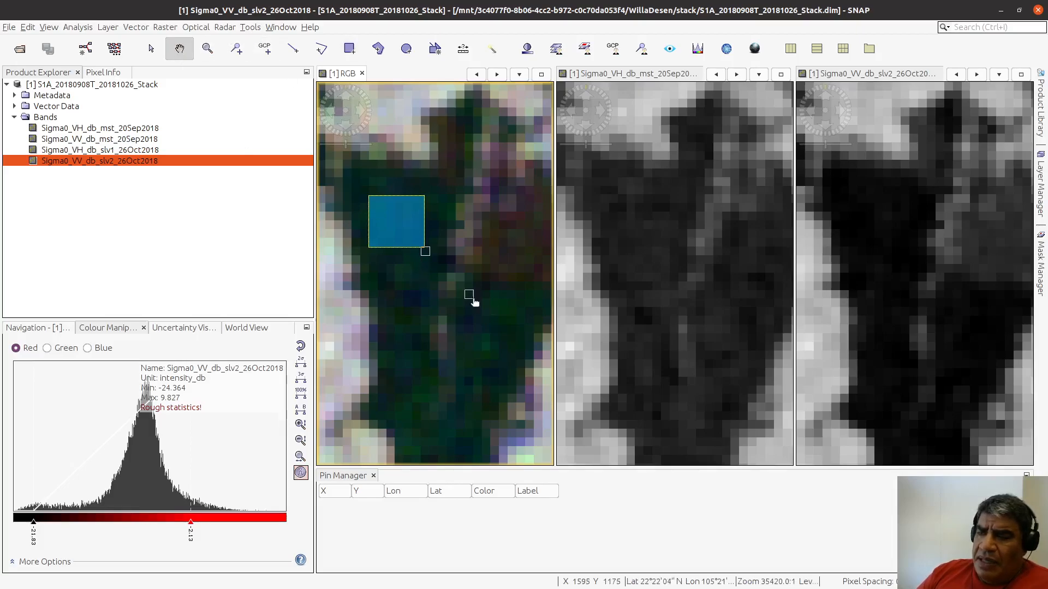
{"action": "left_click_drag", "start_coordinate": [494, 311], "coordinate": [407, 322]}
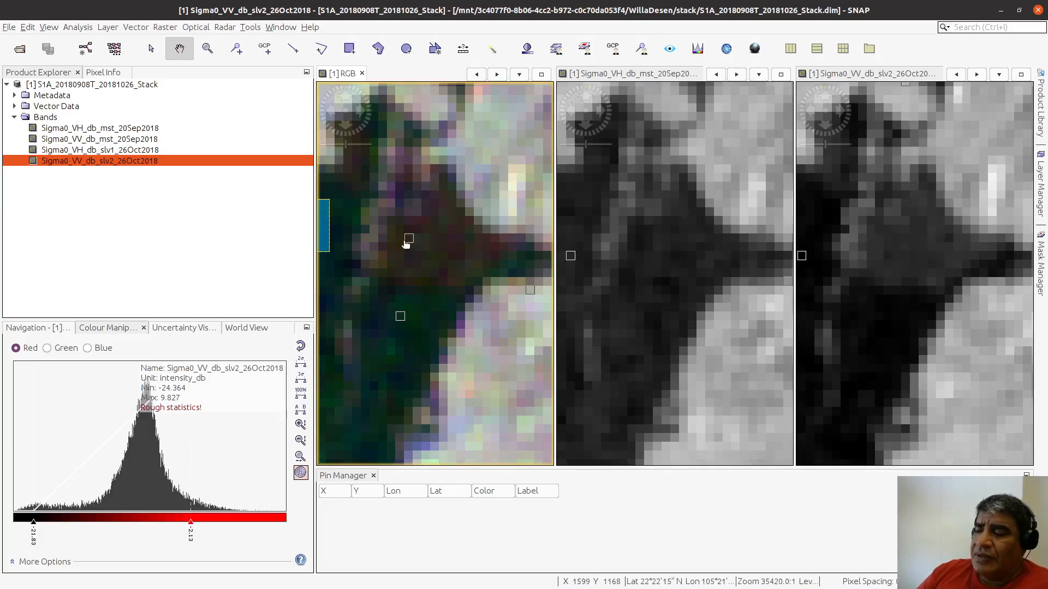
{"action": "left_click", "coordinate": [349, 48]}
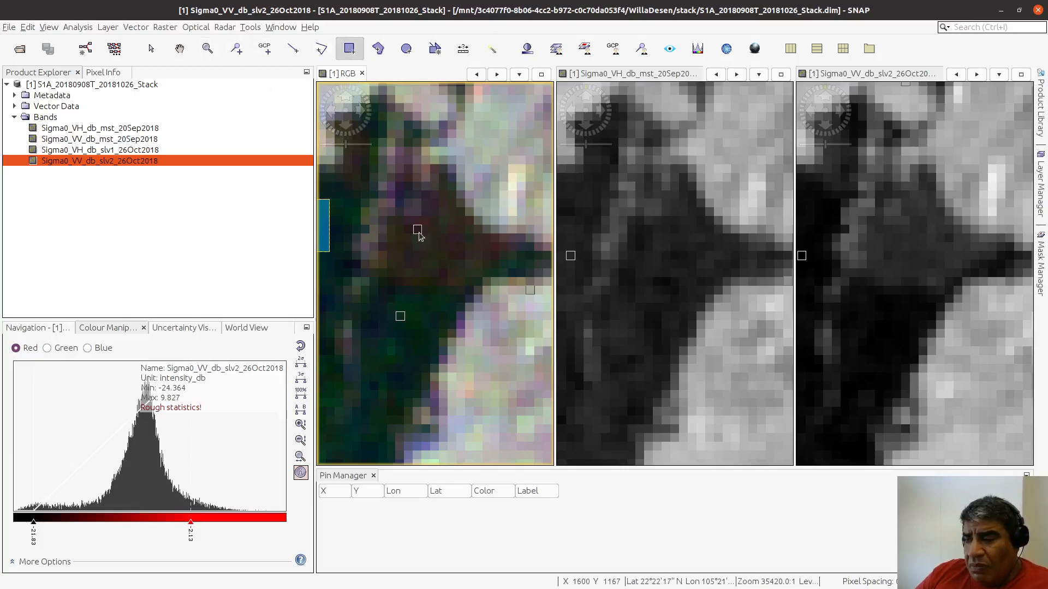
{"action": "left_click_drag", "start_coordinate": [416, 227], "coordinate": [459, 273]}
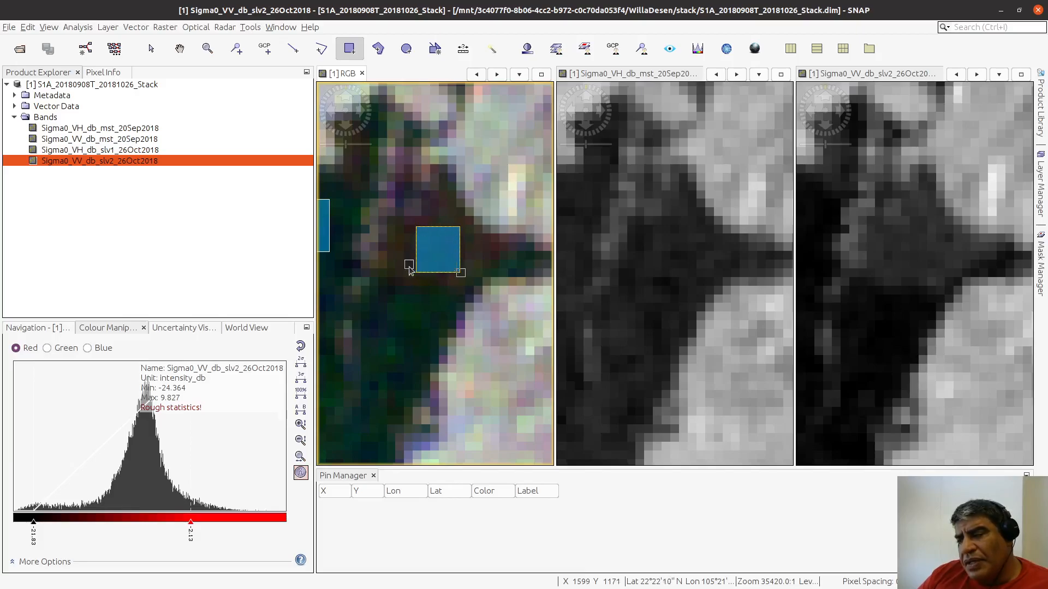
Step: Shift the eastern water rectangle slightly south and the western one slightly east, keeping both inside the reservoir
{"action": "left_click", "coordinate": [151, 48]}
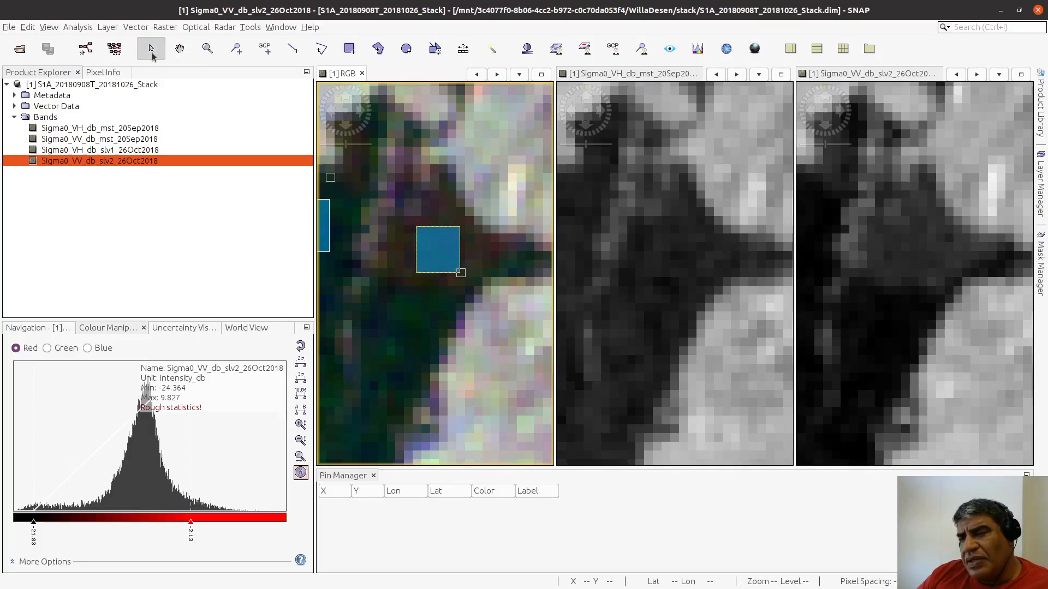
{"action": "mouse_move", "coordinate": [450, 254]}
{"action": "left_mouse_down"}
{"action": "mouse_move", "coordinate": [437, 264]}
{"action": "mouse_move", "coordinate": [449, 266]}
{"action": "left_mouse_up"}
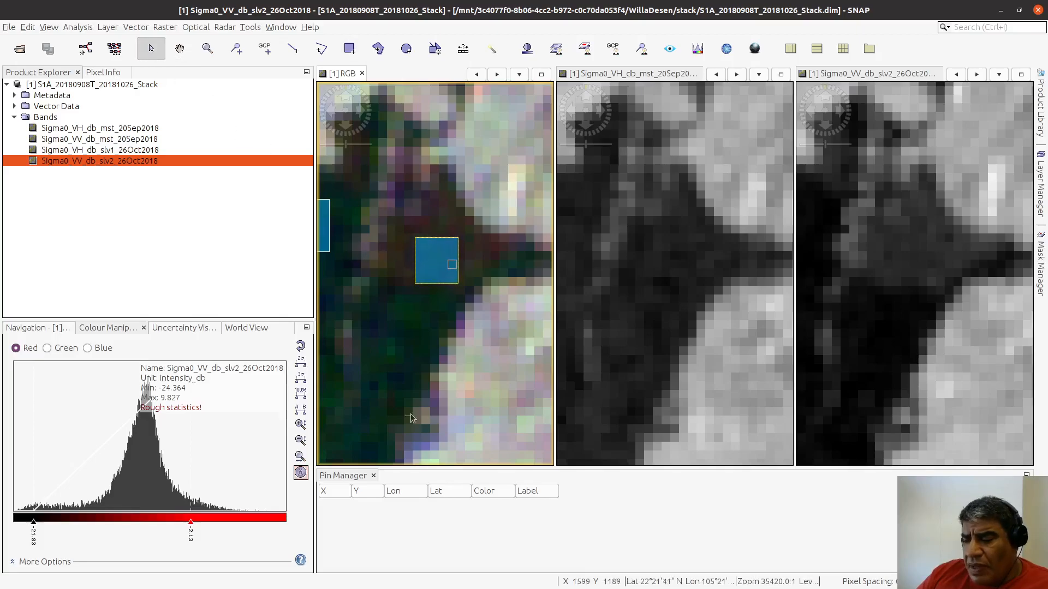
{"action": "left_click", "coordinate": [180, 48]}
{"action": "left_click_drag", "start_coordinate": [355, 199], "coordinate": [441, 231]}
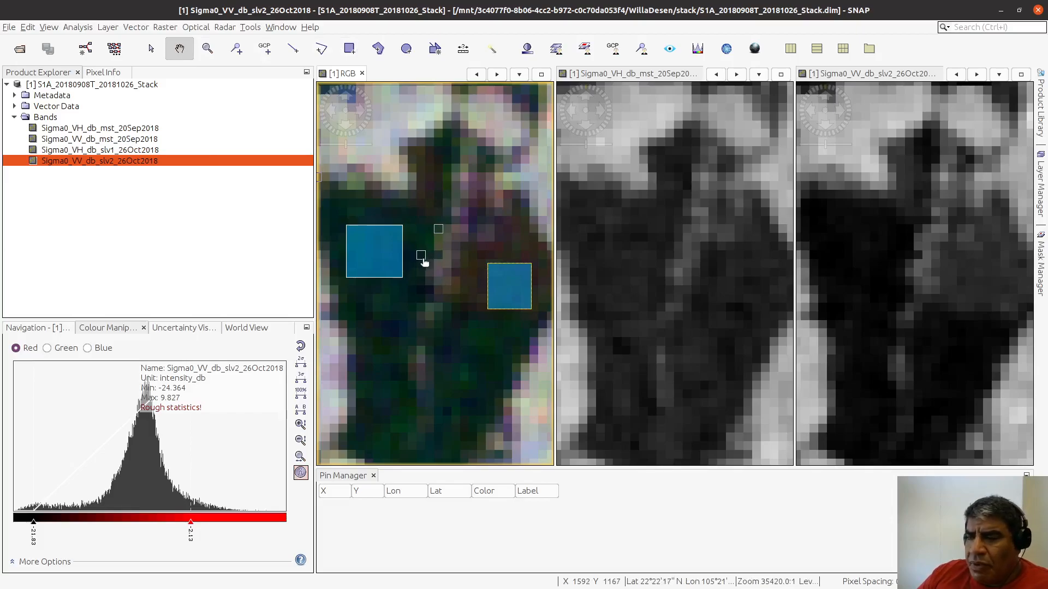
{"action": "left_click", "coordinate": [151, 49]}
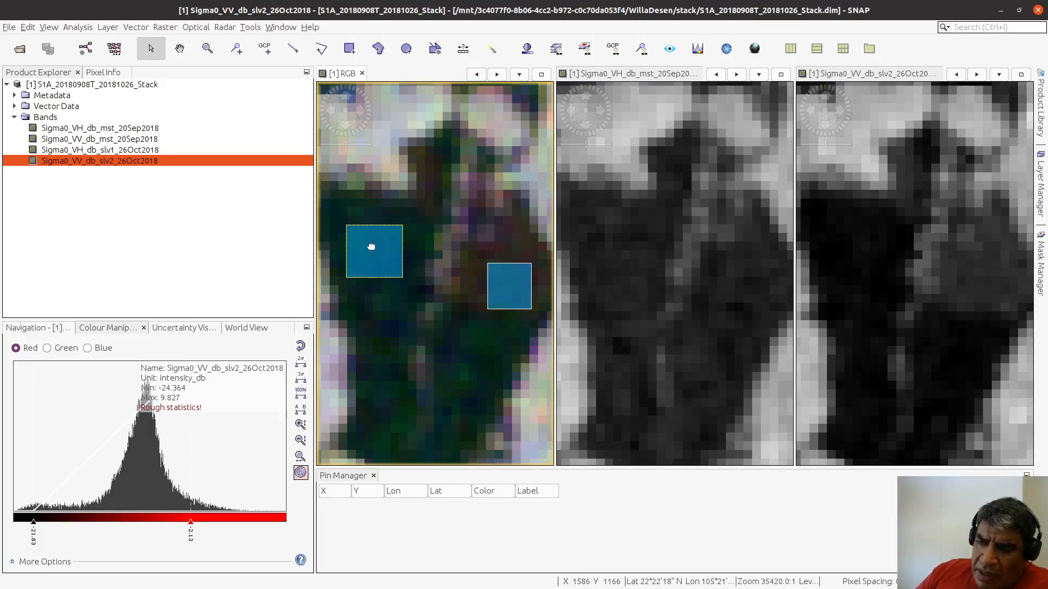
{"action": "mouse_move", "coordinate": [367, 257]}
{"action": "left_mouse_down"}
{"action": "mouse_move", "coordinate": [375, 264]}
{"action": "mouse_move", "coordinate": [379, 241]}
{"action": "mouse_move", "coordinate": [381, 249]}
{"action": "left_mouse_up"}
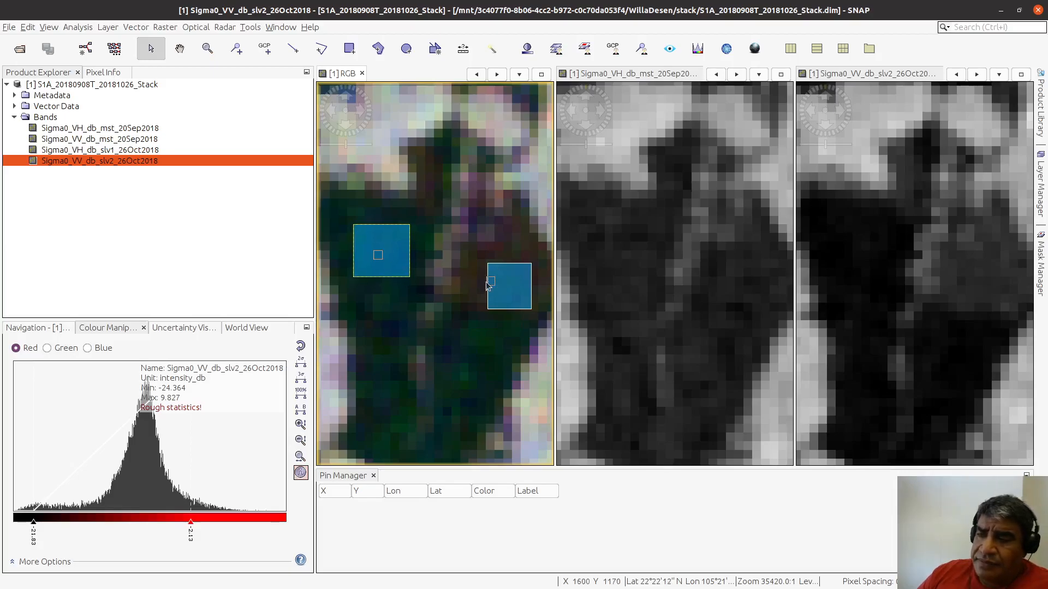
{"action": "left_click_drag", "start_coordinate": [437, 303], "coordinate": [472, 355]}
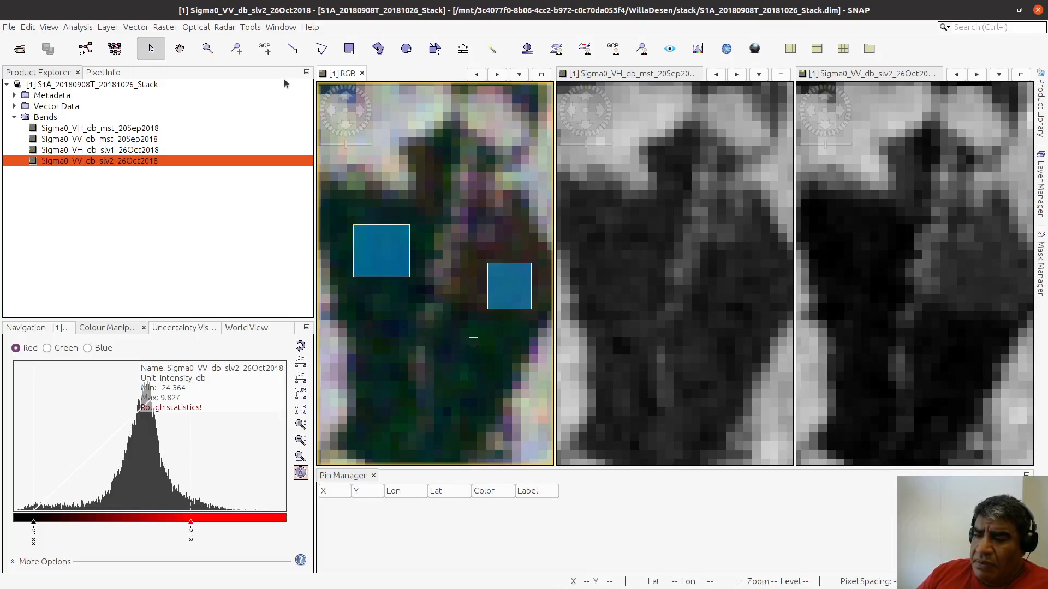
Step: Draw three Agua rectangles in the reservoir's southern arm, a large one in the wider part and two small ones further south
{"action": "left_click", "coordinate": [180, 49]}
{"action": "mouse_move", "coordinate": [381, 361]}
{"action": "left_mouse_down"}
{"action": "mouse_move", "coordinate": [444, 287]}
{"action": "mouse_move", "coordinate": [455, 211]}
{"action": "left_mouse_up"}
{"action": "left_click", "coordinate": [293, 49]}
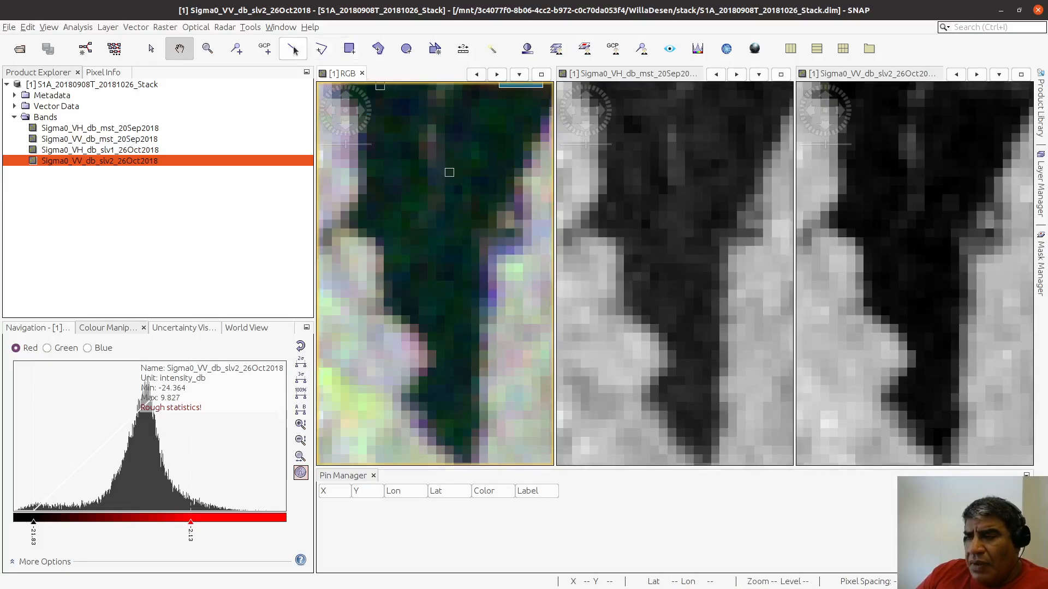
{"action": "left_click", "coordinate": [350, 48]}
{"action": "left_click_drag", "start_coordinate": [406, 233], "coordinate": [452, 297]}
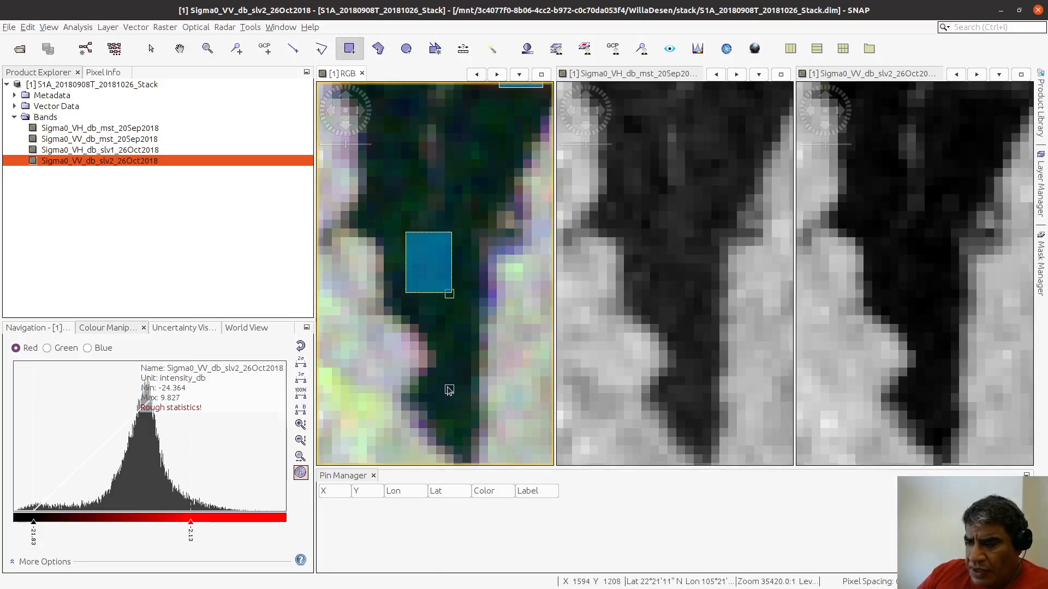
{"action": "left_click_drag", "start_coordinate": [452, 407], "coordinate": [460, 419]}
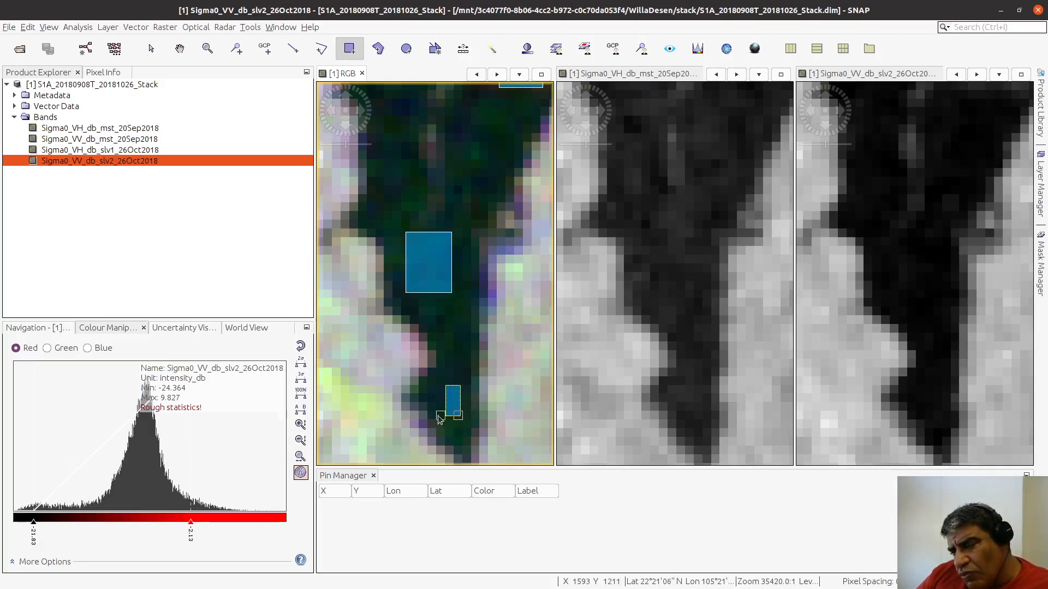
{"action": "mouse_move", "coordinate": [436, 313]}
{"action": "left_mouse_down"}
{"action": "mouse_move", "coordinate": [455, 349]}
{"action": "mouse_move", "coordinate": [459, 330]}
{"action": "left_mouse_up"}
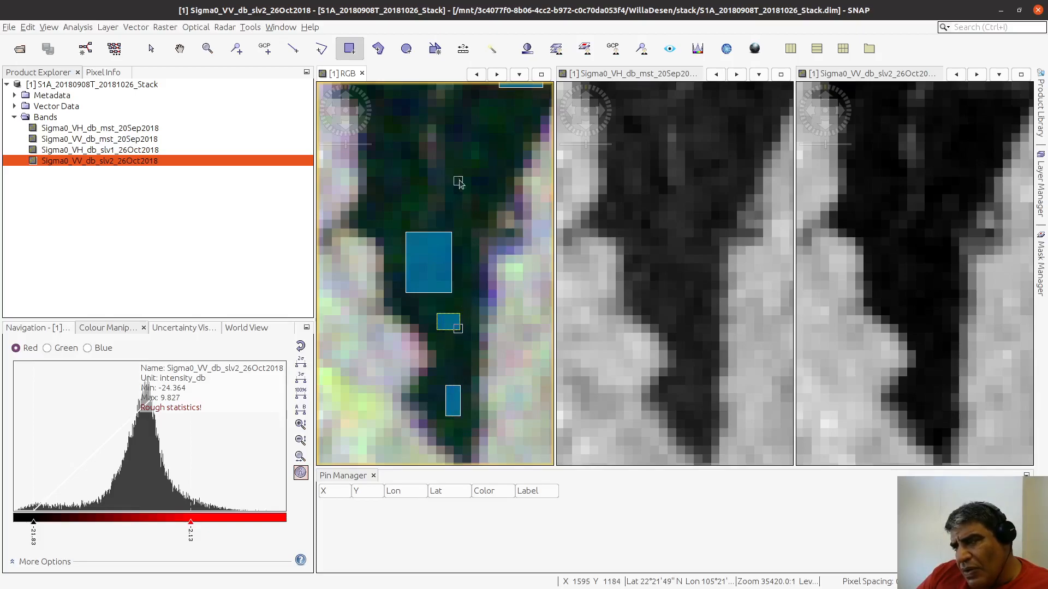
Step: Examine the large lake south of the reservoir in the RGB, VH September and VV October views
{"action": "scroll", "coordinate": [450, 207], "scroll_direction": "down", "scroll_amount": 4}
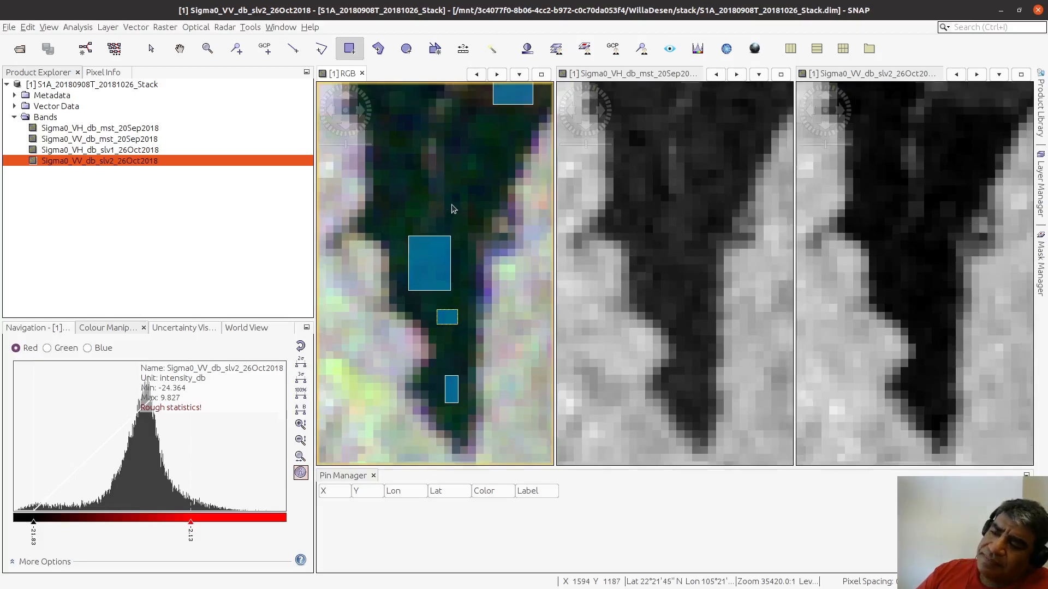
{"action": "scroll", "coordinate": [451, 204], "scroll_direction": "down", "scroll_amount": 2}
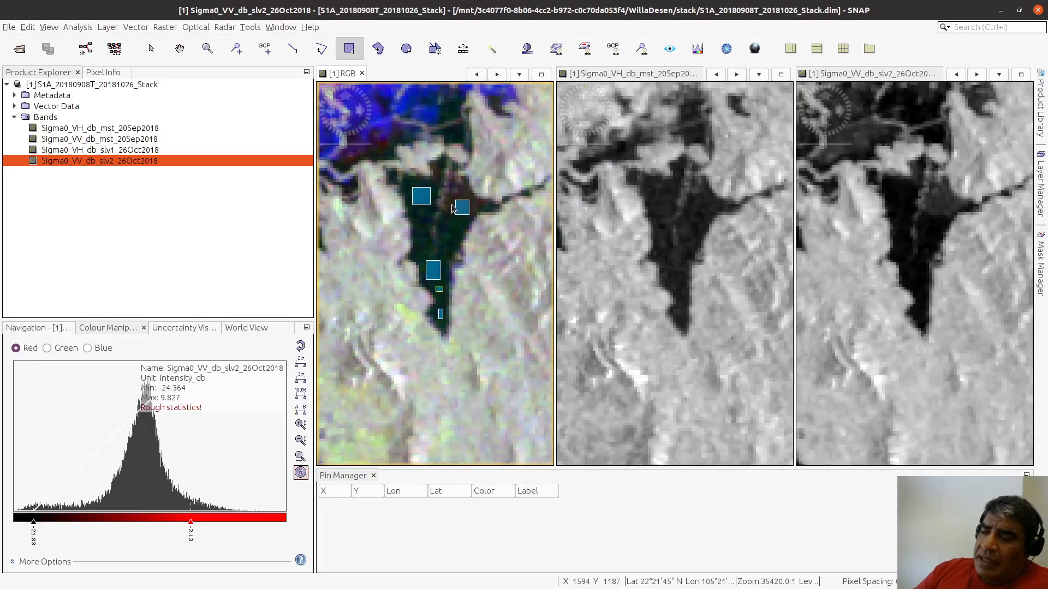
{"action": "scroll", "coordinate": [459, 222], "scroll_direction": "down", "scroll_amount": 3}
{"action": "scroll", "coordinate": [460, 224], "scroll_direction": "down", "scroll_amount": 4}
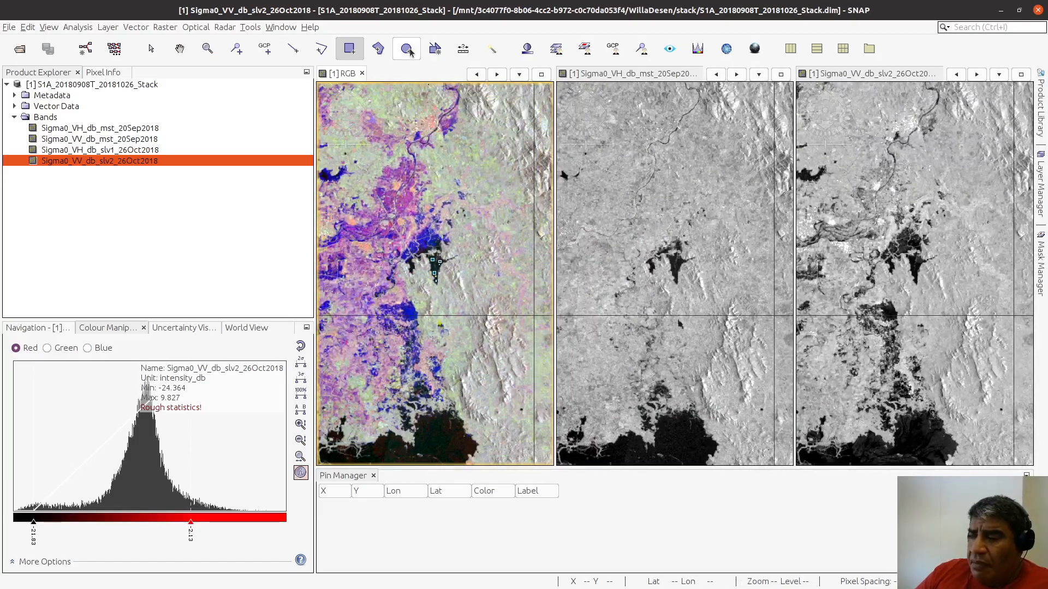
{"action": "left_click", "coordinate": [179, 48]}
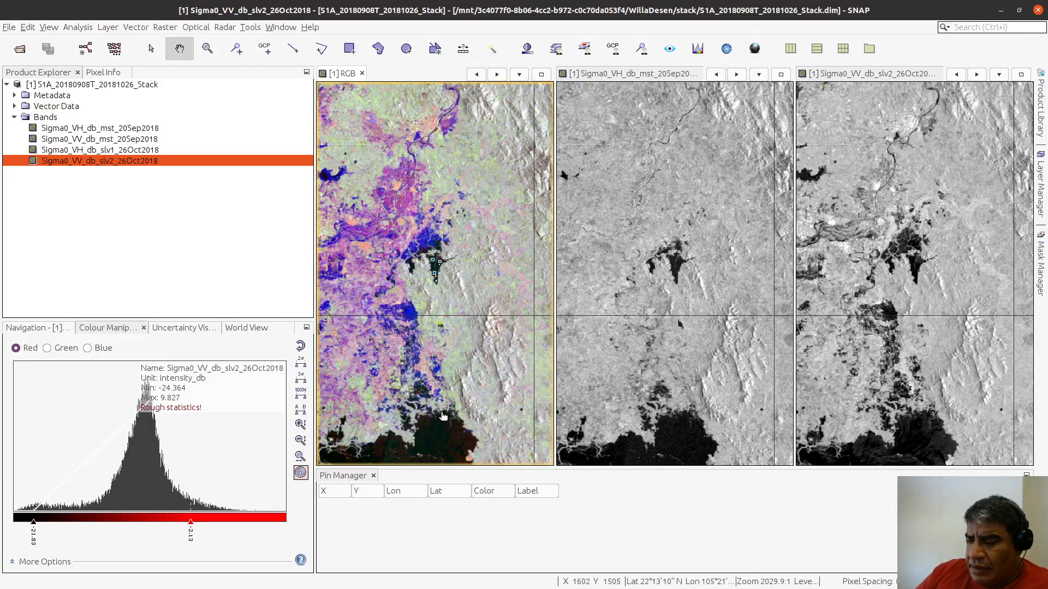
{"action": "scroll", "coordinate": [480, 243], "scroll_direction": "up", "scroll_amount": 10}
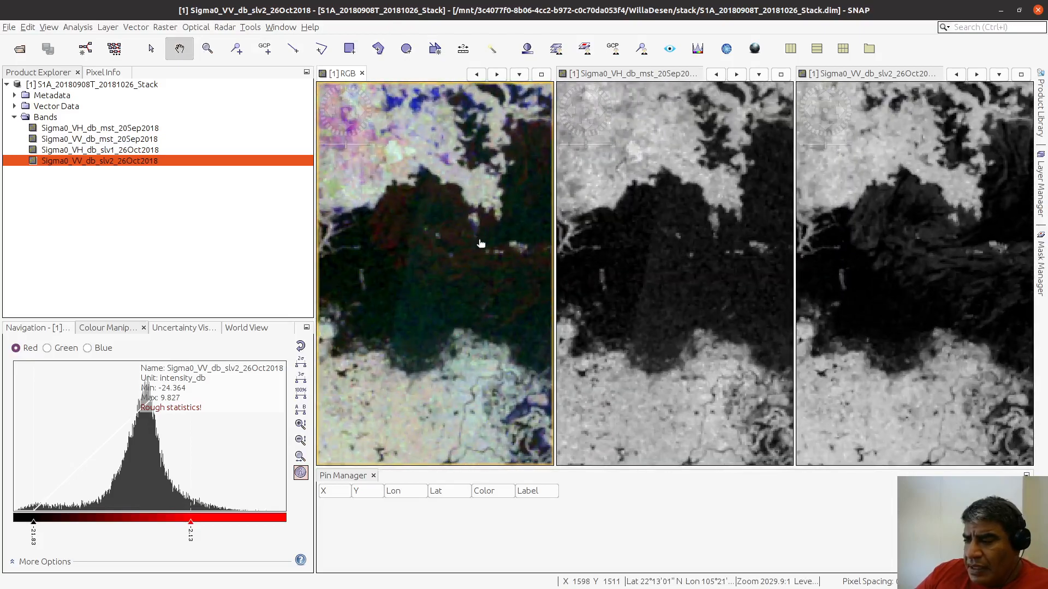
{"action": "left_click_drag", "start_coordinate": [455, 284], "coordinate": [420, 317]}
{"action": "left_click_drag", "start_coordinate": [949, 328], "coordinate": [844, 343]}
{"action": "left_click_drag", "start_coordinate": [929, 306], "coordinate": [952, 310]}
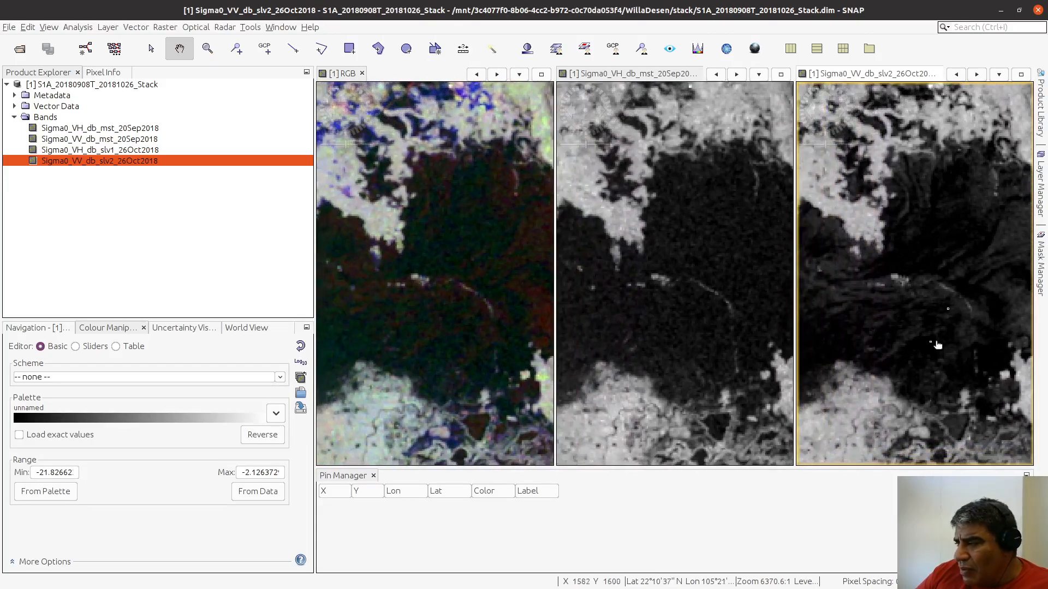
{"action": "left_click_drag", "start_coordinate": [882, 315], "coordinate": [926, 323]}
{"action": "left_click_drag", "start_coordinate": [692, 323], "coordinate": [562, 326]}
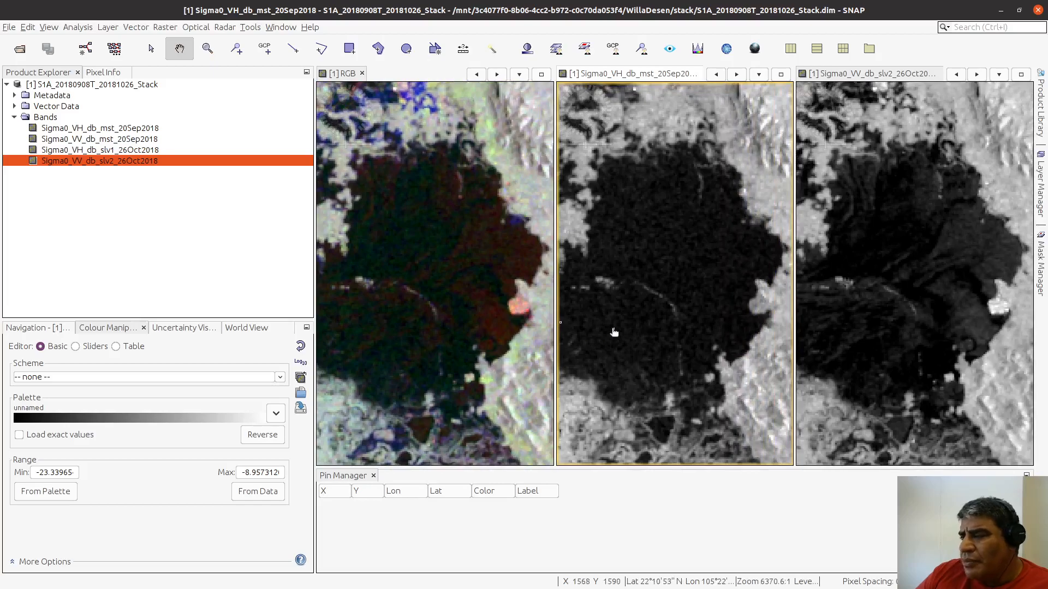
{"action": "left_click_drag", "start_coordinate": [625, 329], "coordinate": [612, 328]}
{"action": "left_click", "coordinate": [415, 261]}
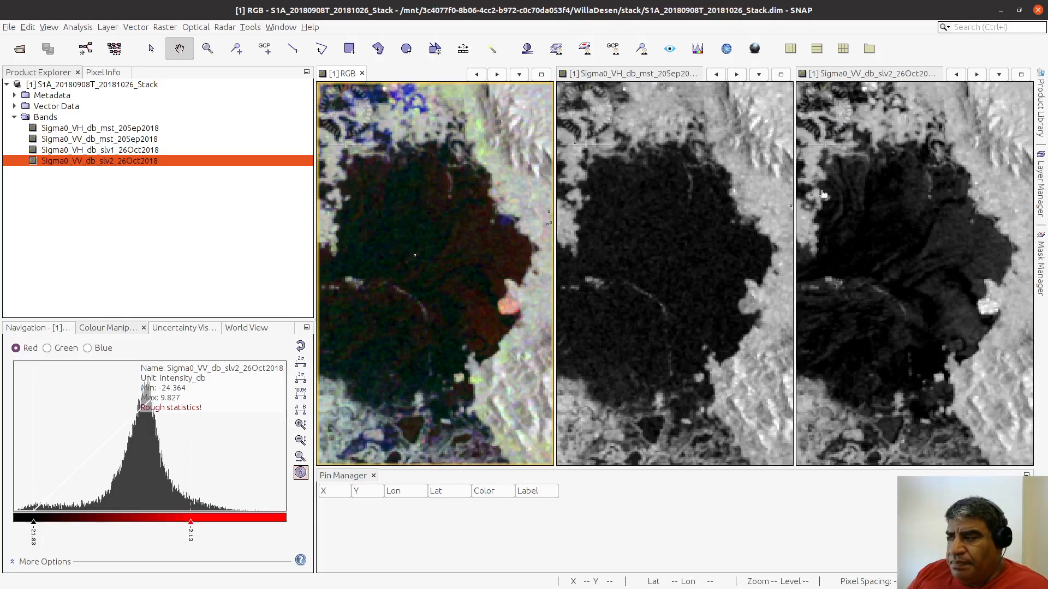
Step: Draw six Agua training rectangles across the large southern lake in the RGB view, covering both its dark and reddish water
{"action": "left_click", "coordinate": [351, 49]}
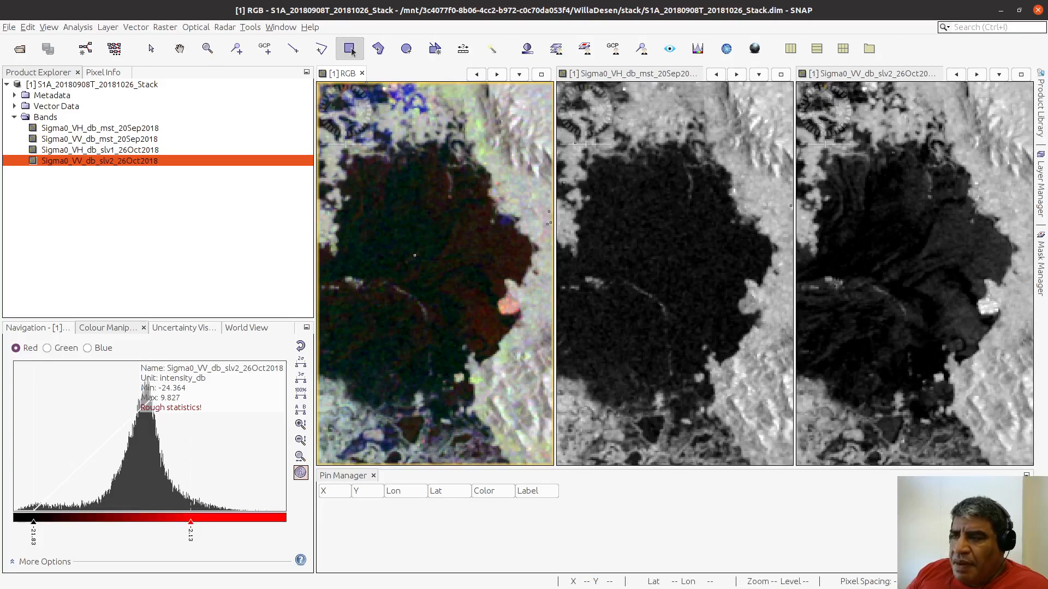
{"action": "mouse_move", "coordinate": [388, 201]}
{"action": "left_mouse_down"}
{"action": "mouse_move", "coordinate": [472, 262]}
{"action": "mouse_move", "coordinate": [515, 258]}
{"action": "left_mouse_up"}
{"action": "left_click_drag", "start_coordinate": [445, 314], "coordinate": [464, 326]}
{"action": "left_click_drag", "start_coordinate": [365, 331], "coordinate": [391, 357]}
{"action": "left_click_drag", "start_coordinate": [329, 315], "coordinate": [342, 329]}
Step: Draw one Agua rectangle in the middle of the small dark pond south of the large lake
{"action": "scroll", "coordinate": [457, 276], "scroll_direction": "down", "scroll_amount": 6}
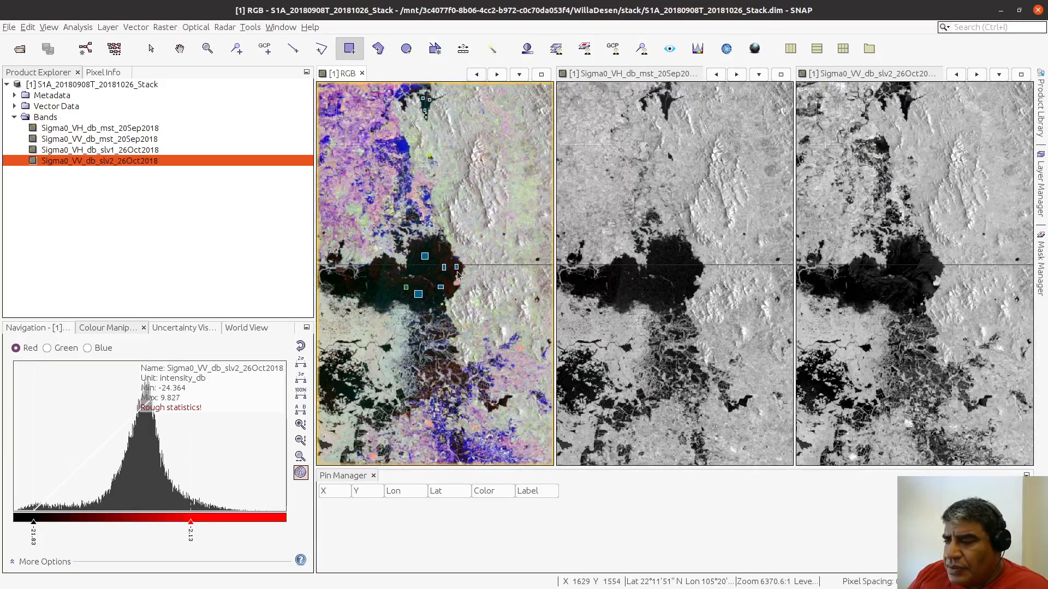
{"action": "scroll", "coordinate": [403, 320], "scroll_direction": "up", "scroll_amount": 3}
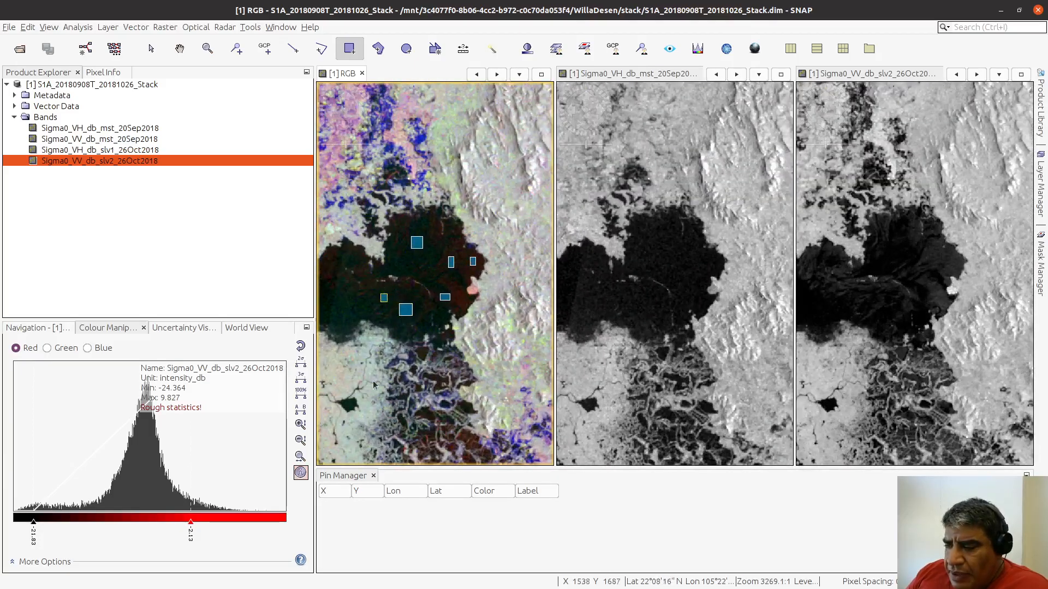
{"action": "left_click", "coordinate": [179, 49]}
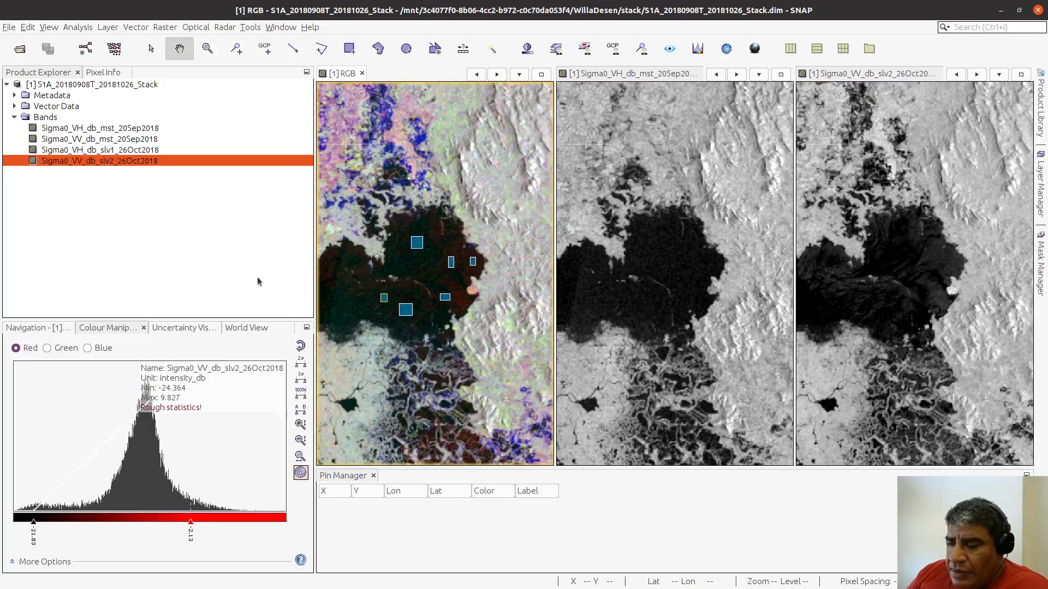
{"action": "left_click_drag", "start_coordinate": [354, 382], "coordinate": [494, 269]}
{"action": "scroll", "coordinate": [486, 289], "scroll_direction": "up", "scroll_amount": 4}
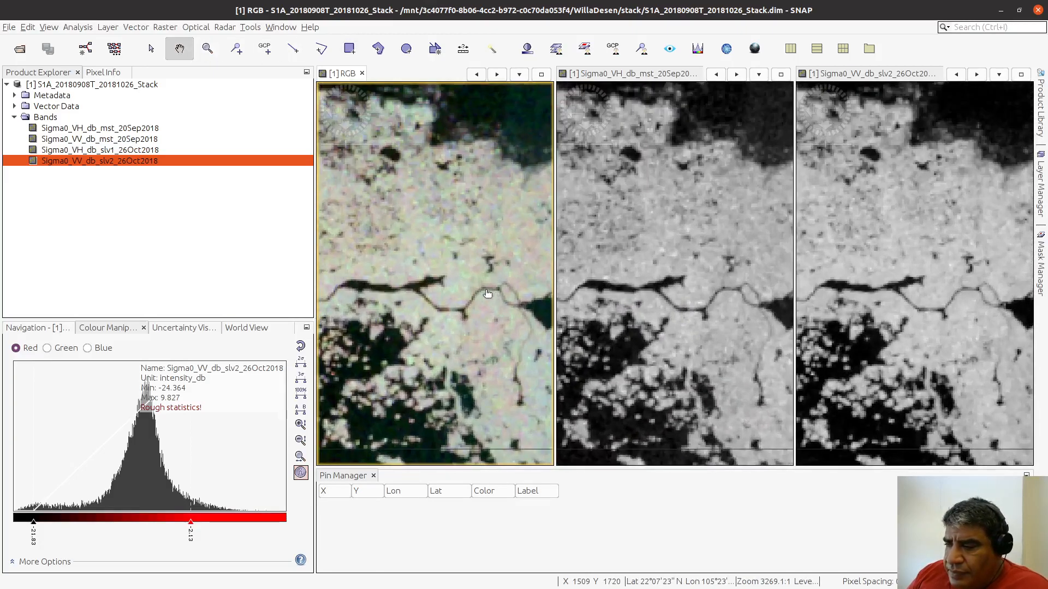
{"action": "scroll", "coordinate": [416, 363], "scroll_direction": "up", "scroll_amount": 4}
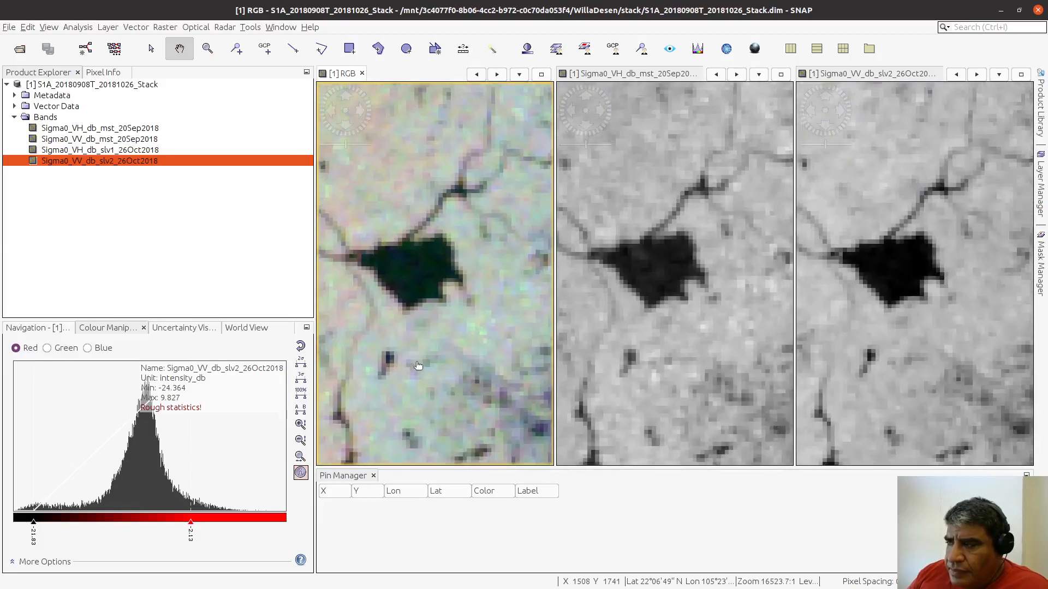
{"action": "scroll", "coordinate": [421, 278], "scroll_direction": "up", "scroll_amount": 1}
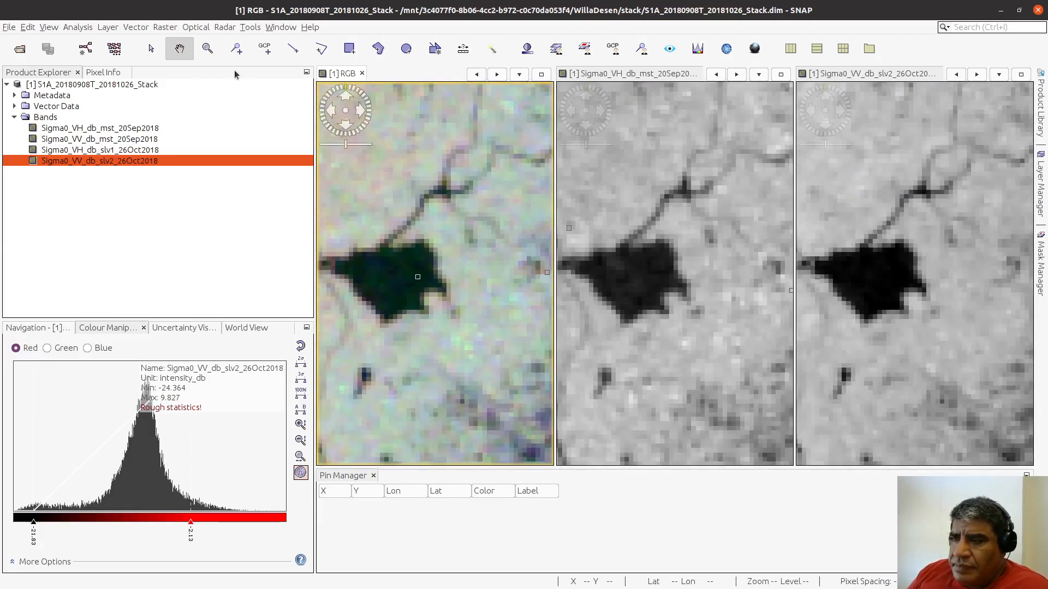
{"action": "left_click", "coordinate": [349, 50]}
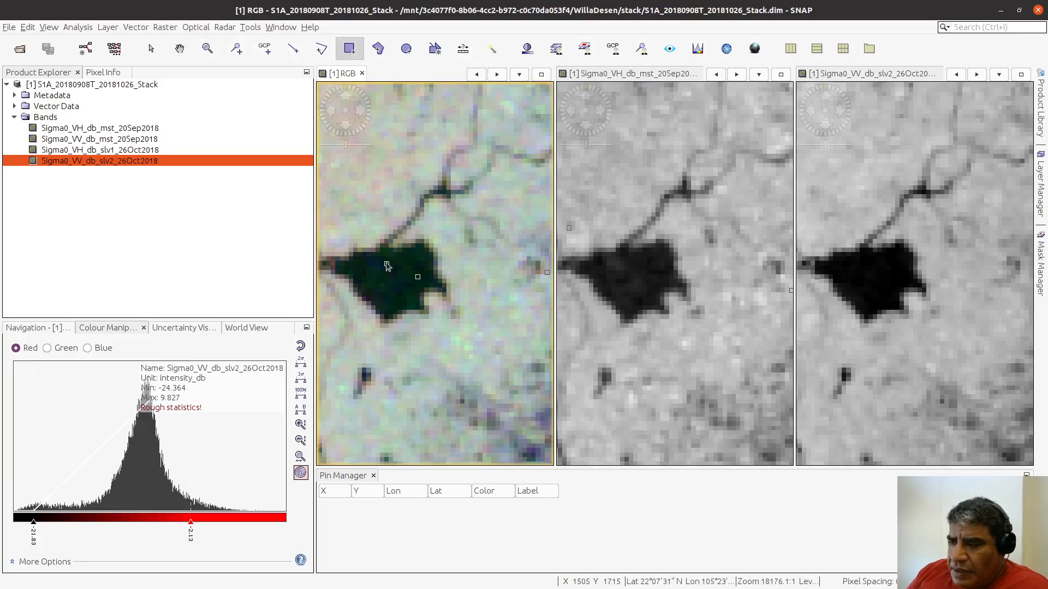
{"action": "left_click_drag", "start_coordinate": [392, 283], "coordinate": [401, 293]}
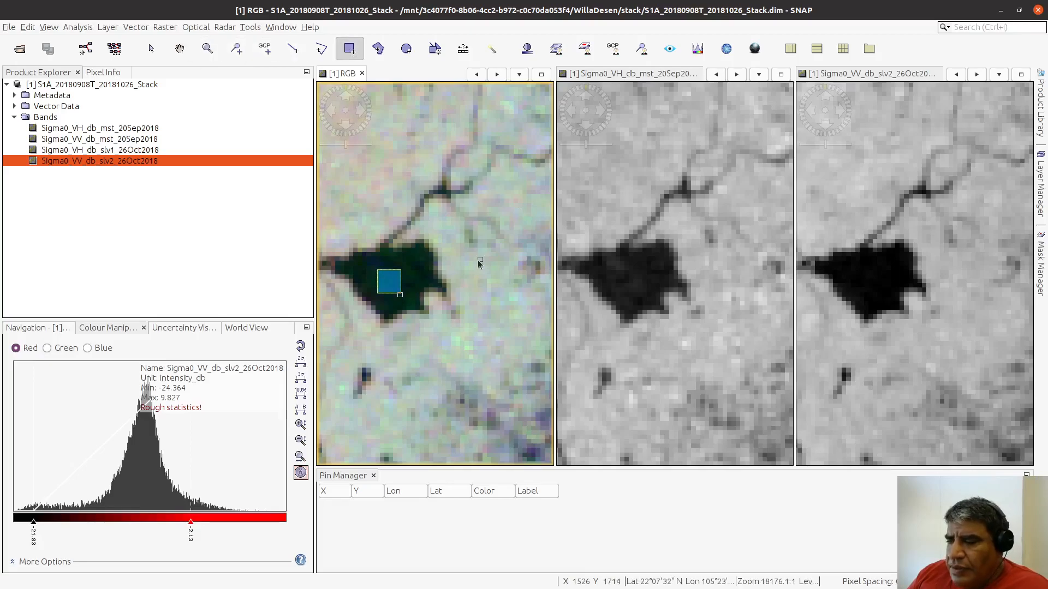
Step: Draw three Agua rectangles in the patchy wetland southwest of the pond, two over dark water and a smaller one over reddish water
{"action": "scroll", "coordinate": [478, 263], "scroll_direction": "down", "scroll_amount": 6}
{"action": "scroll", "coordinate": [478, 264], "scroll_direction": "down", "scroll_amount": 2}
{"action": "scroll", "coordinate": [467, 215], "scroll_direction": "down", "scroll_amount": 3}
{"action": "scroll", "coordinate": [467, 215], "scroll_direction": "up", "scroll_amount": 2}
{"action": "scroll", "coordinate": [454, 338], "scroll_direction": "up", "scroll_amount": 1}
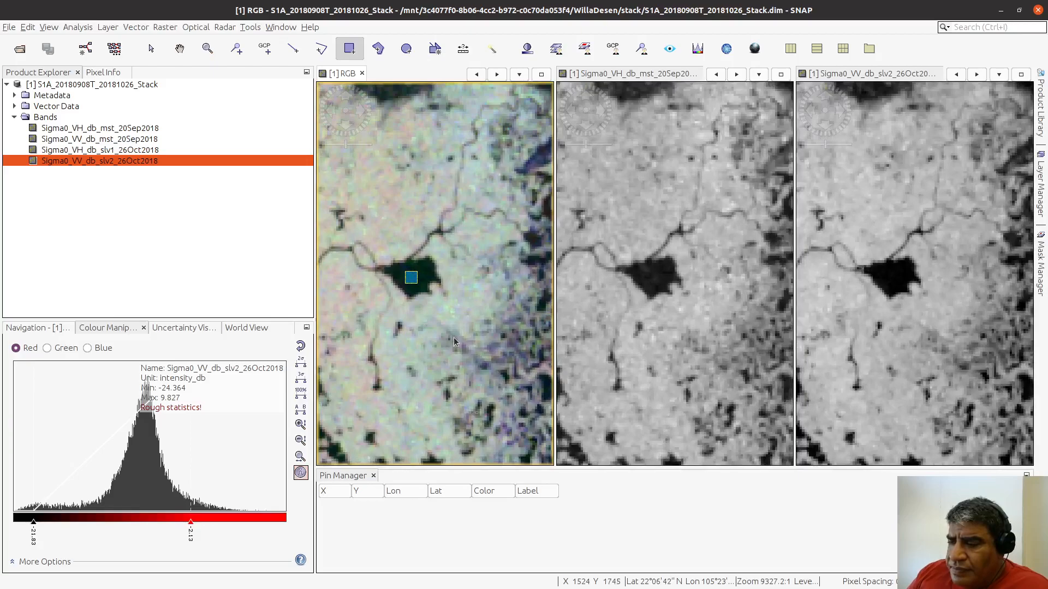
{"action": "left_click", "coordinate": [179, 49]}
{"action": "scroll", "coordinate": [403, 331], "scroll_direction": "up", "scroll_amount": 2}
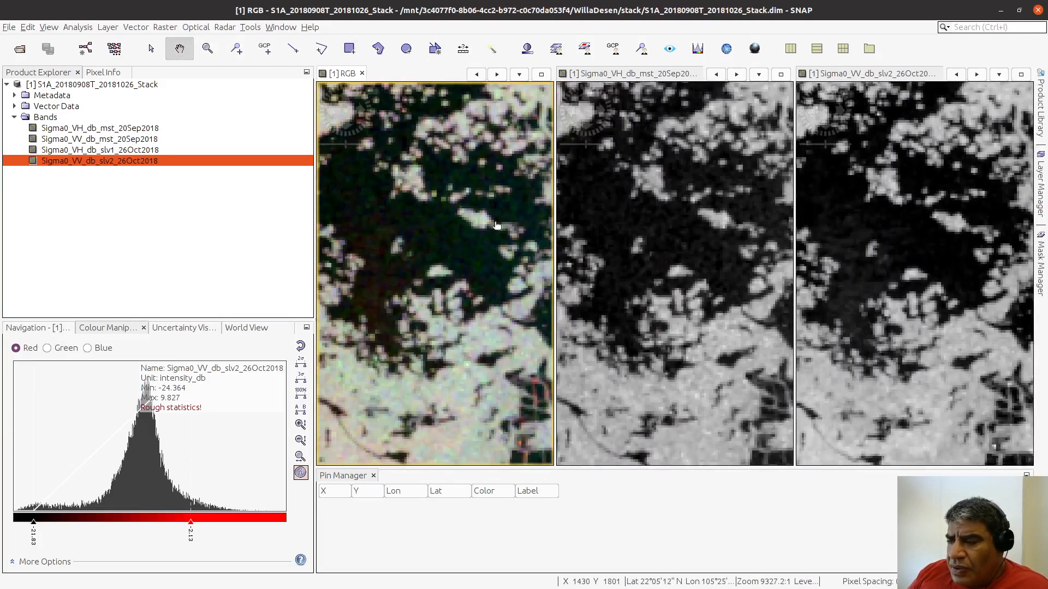
{"action": "left_click_drag", "start_coordinate": [381, 221], "coordinate": [444, 241]}
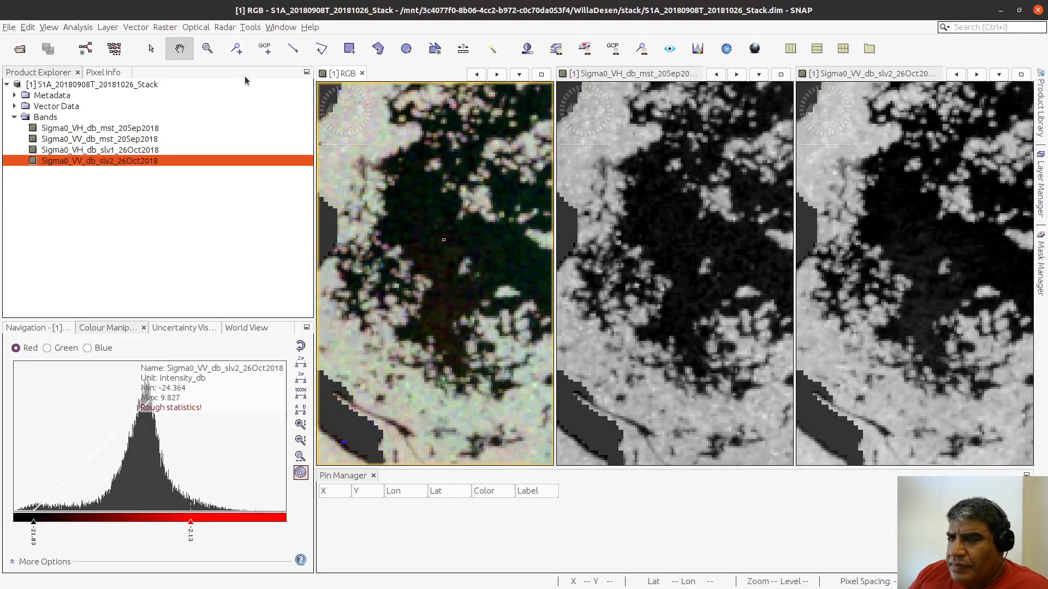
{"action": "left_click", "coordinate": [349, 48]}
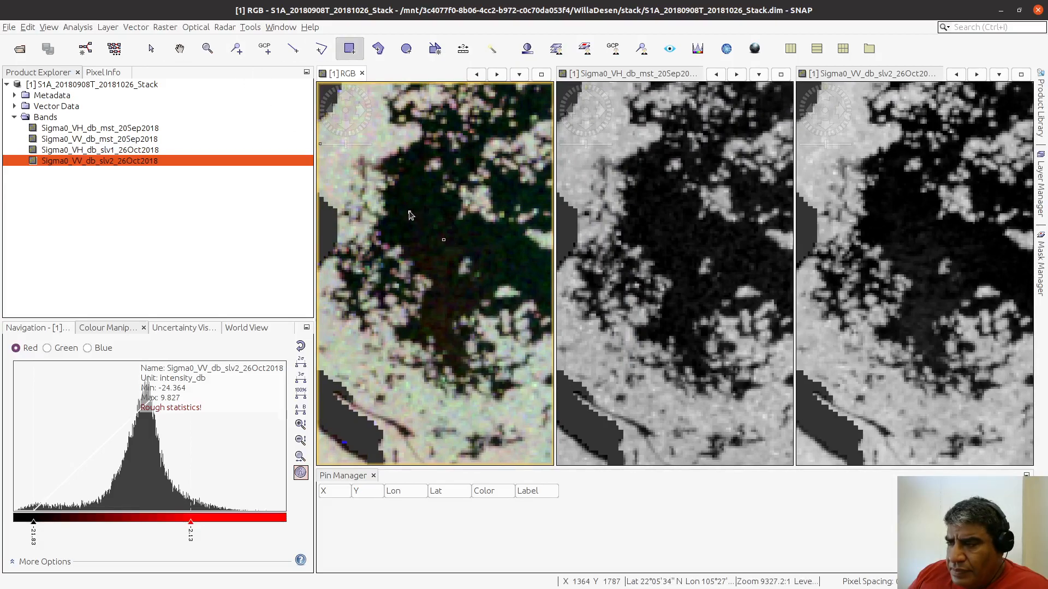
{"action": "mouse_move", "coordinate": [409, 212]}
{"action": "left_mouse_down"}
{"action": "mouse_move", "coordinate": [430, 235]}
{"action": "mouse_move", "coordinate": [499, 252]}
{"action": "left_mouse_up"}
{"action": "left_click_drag", "start_coordinate": [441, 296], "coordinate": [451, 307]}
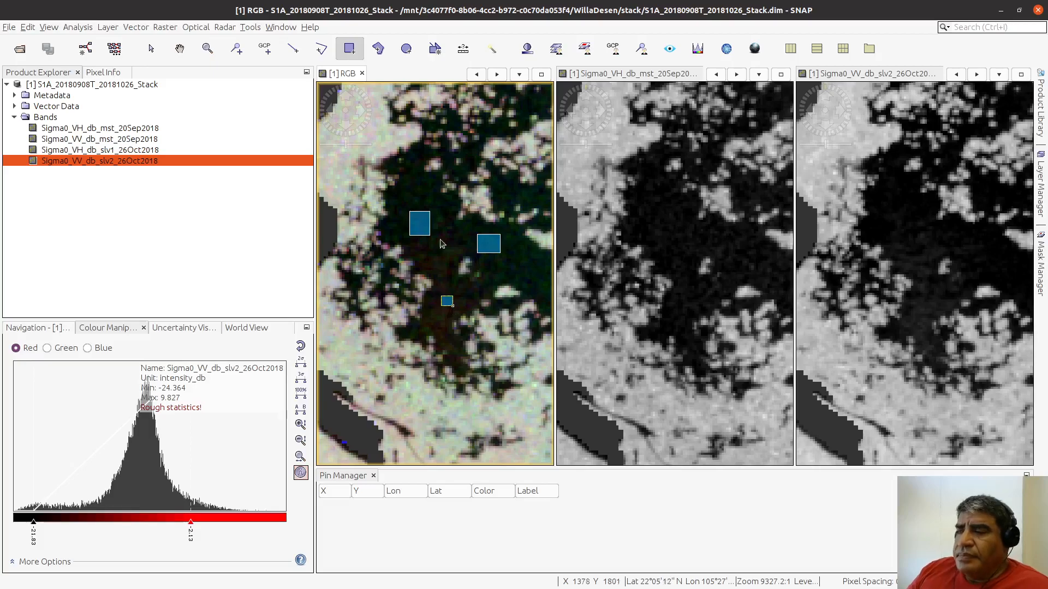
Step: Draw three small Agua rectangles inside the narrow, pointed lagoon southwest of the patchy wetland
{"action": "left_click", "coordinate": [179, 49]}
{"action": "left_click_drag", "start_coordinate": [390, 305], "coordinate": [457, 264]}
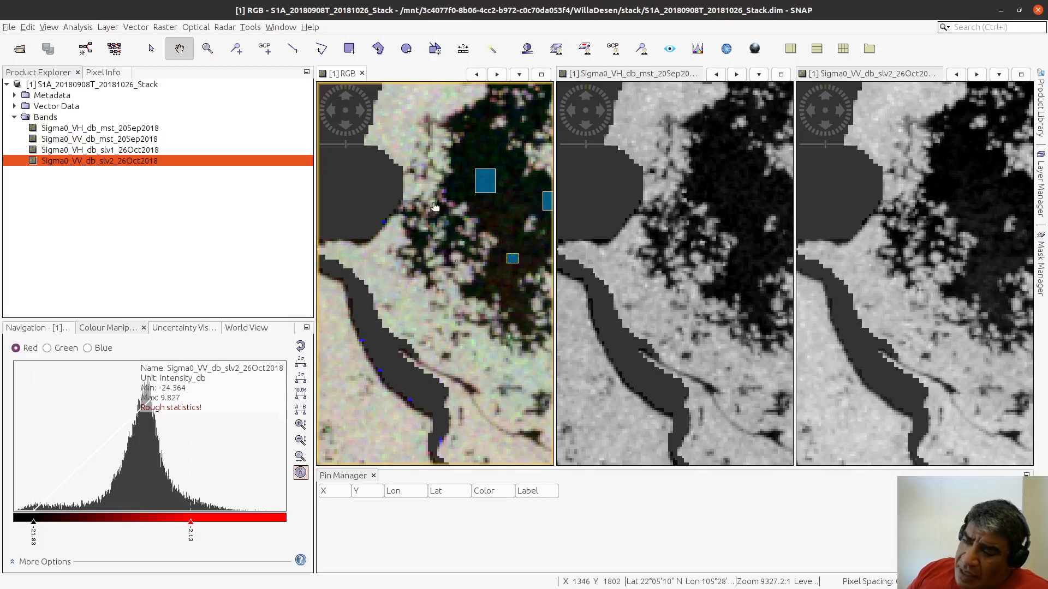
{"action": "left_click_drag", "start_coordinate": [369, 194], "coordinate": [498, 149]}
{"action": "left_click_drag", "start_coordinate": [547, 240], "coordinate": [473, 201]}
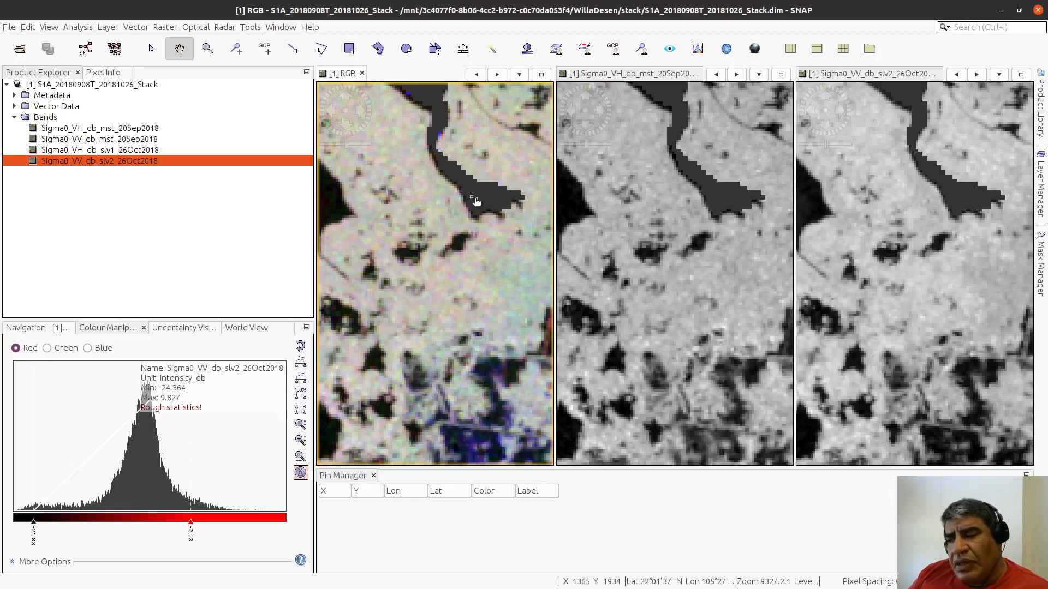
{"action": "left_click_drag", "start_coordinate": [482, 204], "coordinate": [616, 297]}
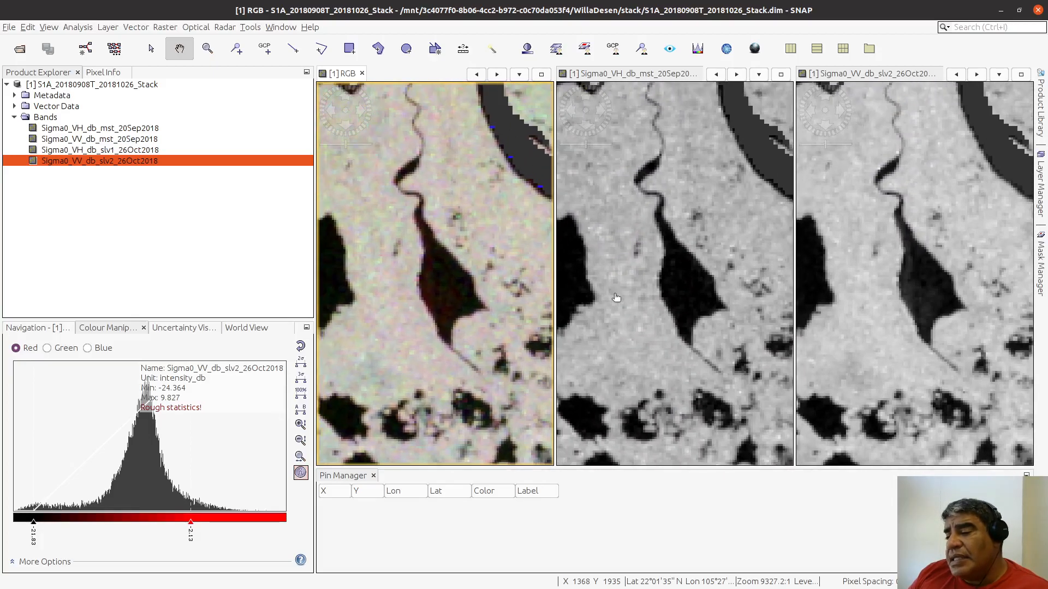
{"action": "left_click", "coordinate": [349, 48]}
{"action": "mouse_move", "coordinate": [435, 268]}
{"action": "left_mouse_down"}
{"action": "mouse_move", "coordinate": [462, 301]}
{"action": "mouse_move", "coordinate": [440, 304]}
{"action": "left_mouse_up"}
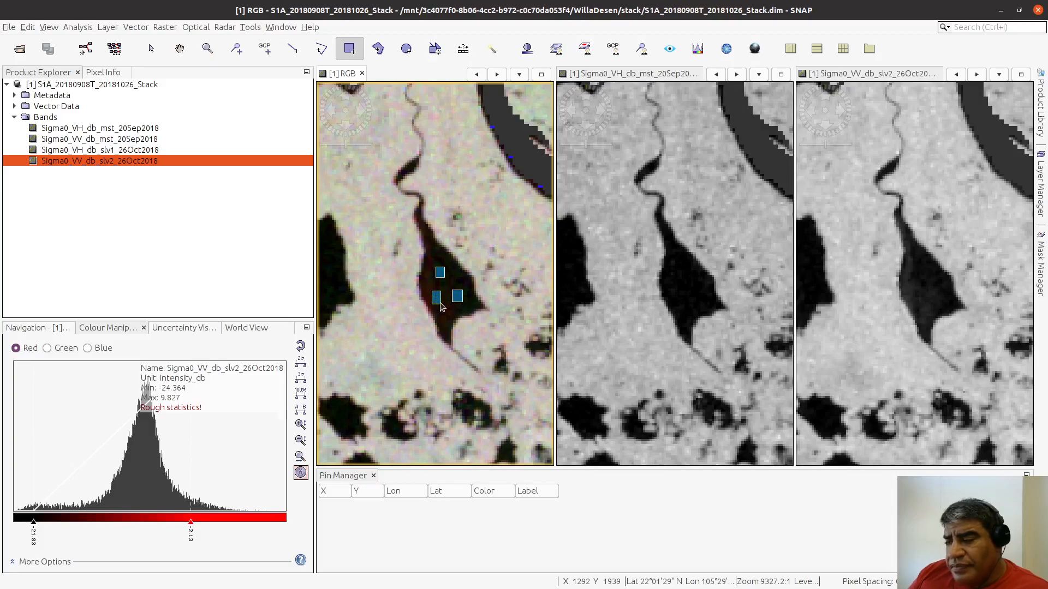
Step: Draw three Agua rectangles diagonally from northwest to southeast across the larger lagoon west of the pointed one
{"action": "left_click", "coordinate": [180, 48]}
{"action": "left_click_drag", "start_coordinate": [320, 302], "coordinate": [498, 386]}
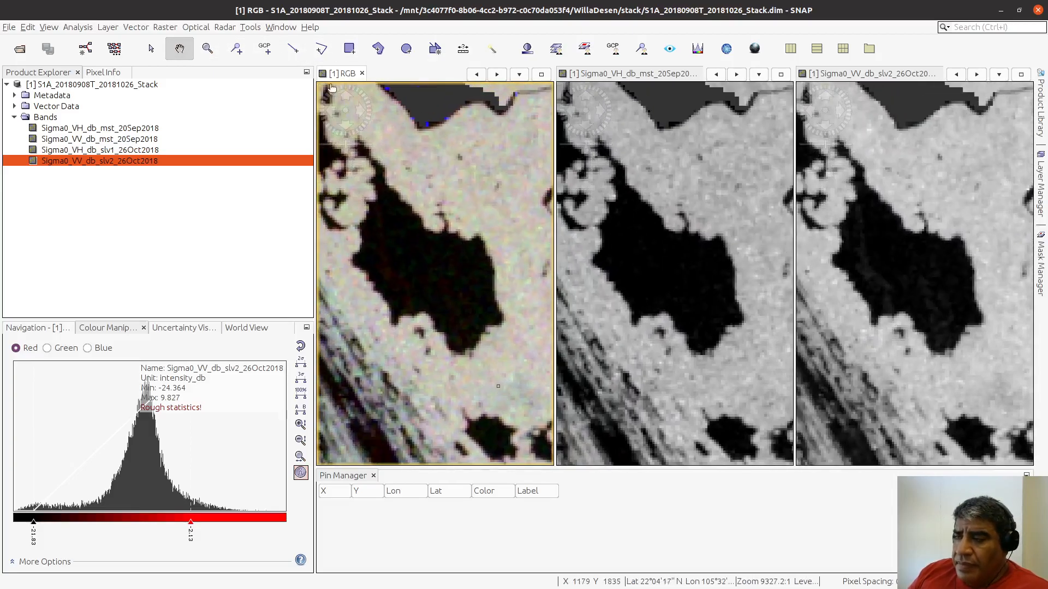
{"action": "left_click", "coordinate": [350, 48]}
{"action": "mouse_move", "coordinate": [394, 243]}
{"action": "left_mouse_down"}
{"action": "mouse_move", "coordinate": [447, 283]}
{"action": "mouse_move", "coordinate": [475, 322]}
{"action": "left_mouse_up"}
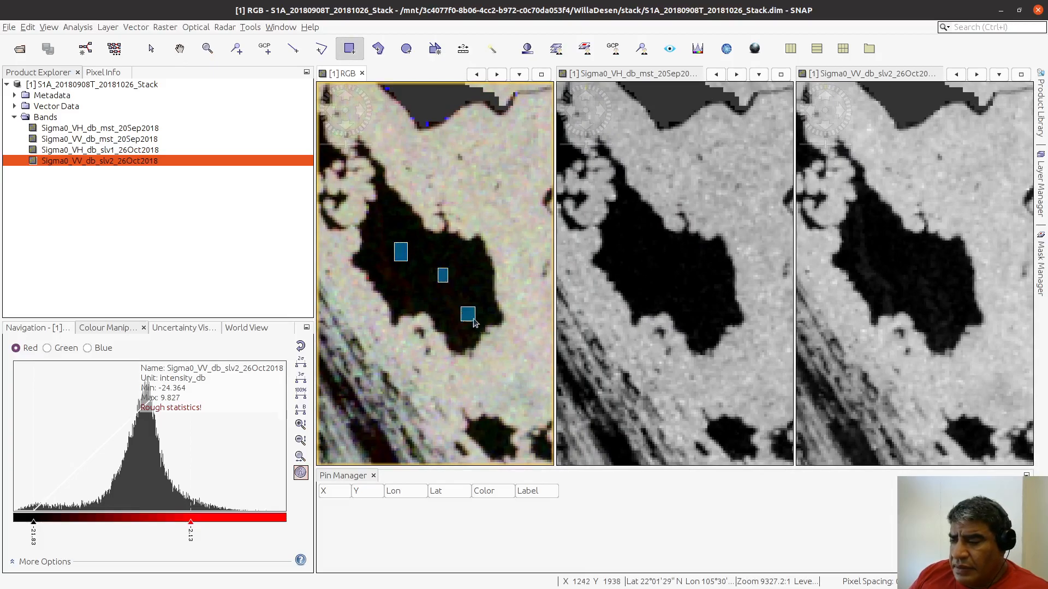
Step: Draw four Agua rectangles in the elongated dark water body southeast of the two lagoons
{"action": "scroll", "coordinate": [468, 260], "scroll_direction": "down", "scroll_amount": 10}
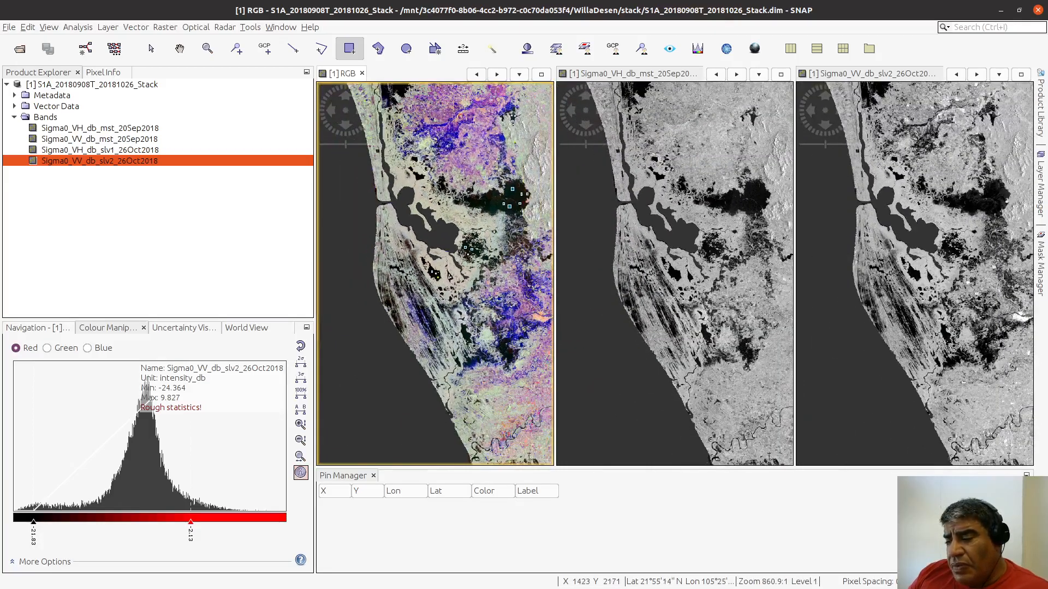
{"action": "scroll", "coordinate": [473, 343], "scroll_direction": "up", "scroll_amount": 3}
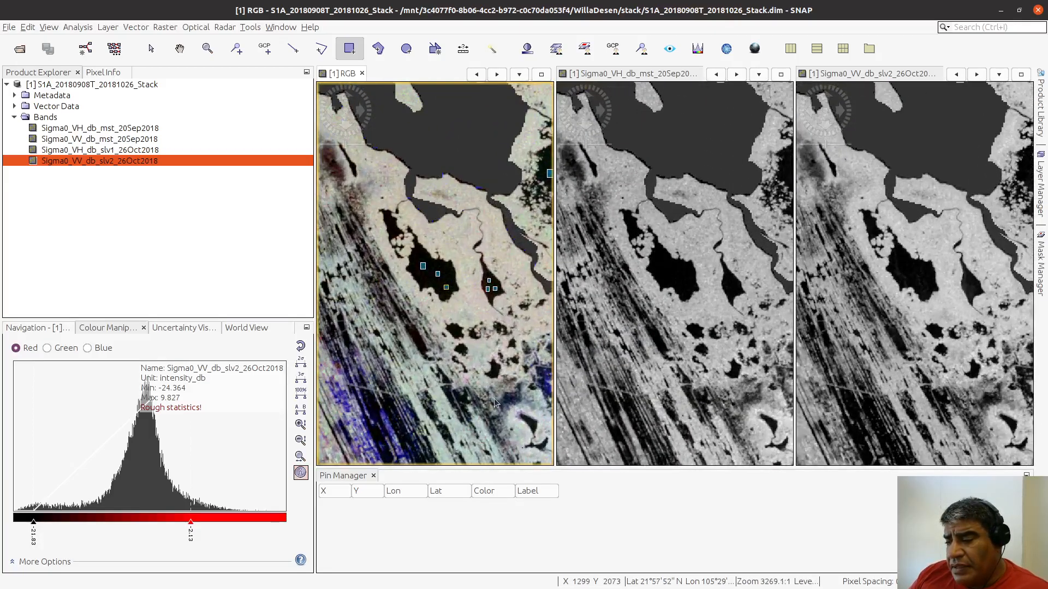
{"action": "left_click", "coordinate": [184, 53]}
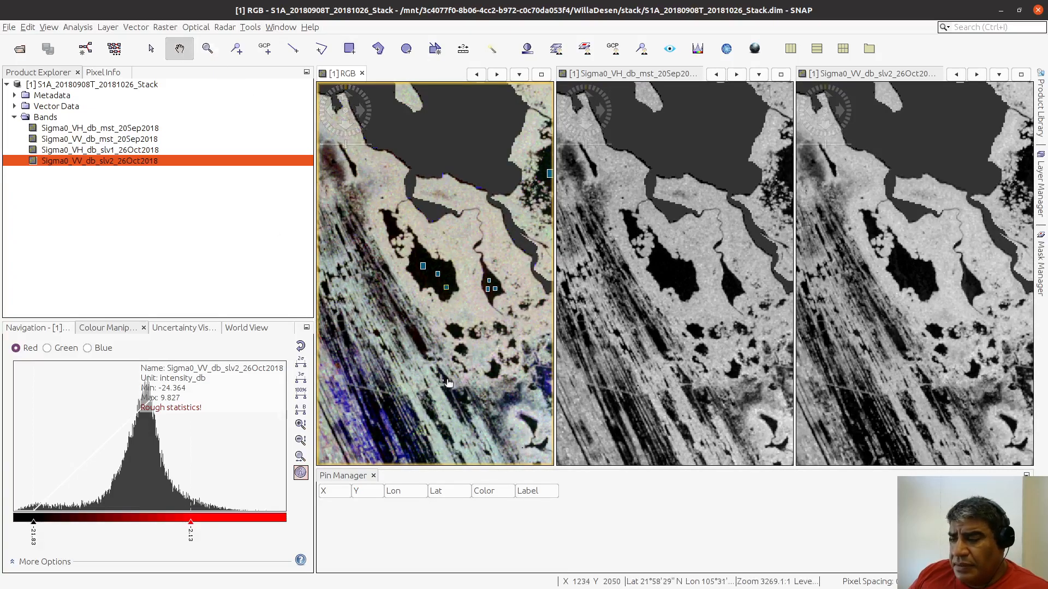
{"action": "scroll", "coordinate": [430, 222], "scroll_direction": "up", "scroll_amount": 10}
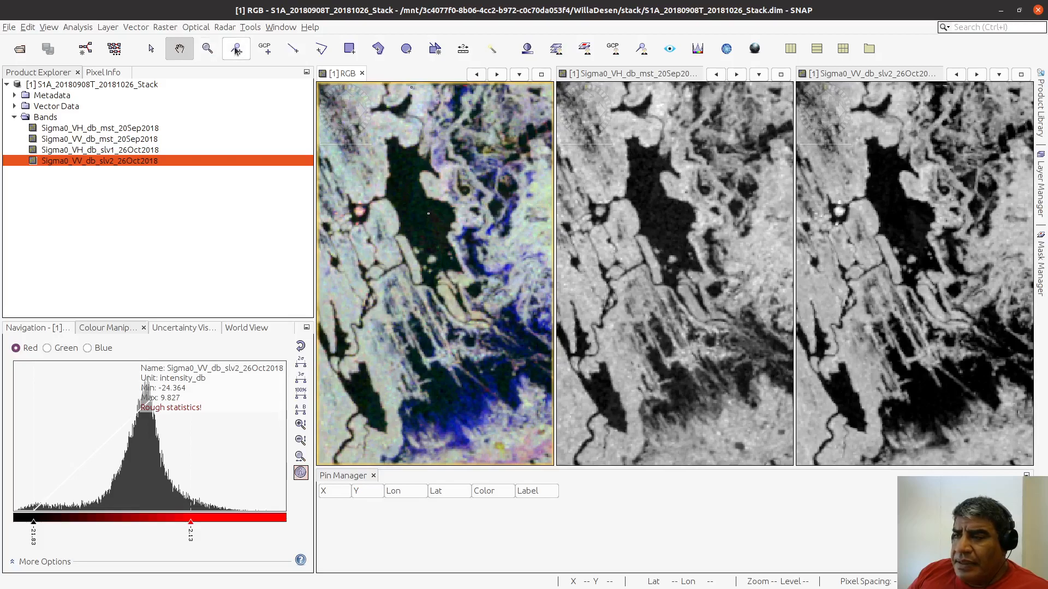
{"action": "left_click", "coordinate": [349, 48]}
{"action": "mouse_move", "coordinate": [405, 183]}
{"action": "left_mouse_down"}
{"action": "mouse_move", "coordinate": [423, 224]}
{"action": "mouse_move", "coordinate": [445, 226]}
{"action": "mouse_move", "coordinate": [432, 243]}
{"action": "left_mouse_up"}
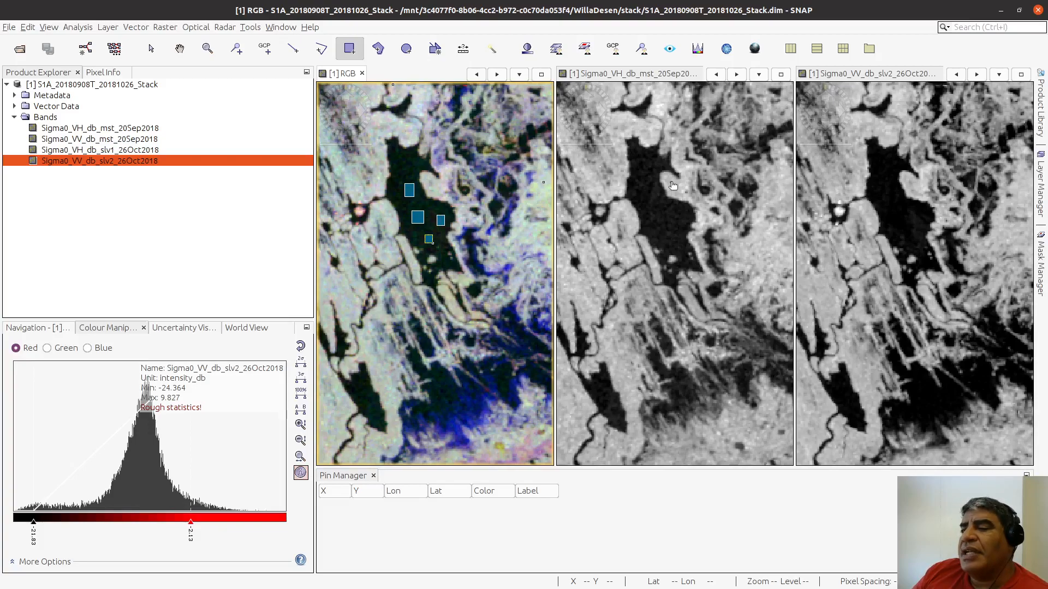
Step: Start a new vector data container and name it Inundacion01
{"action": "left_click", "coordinate": [136, 29]}
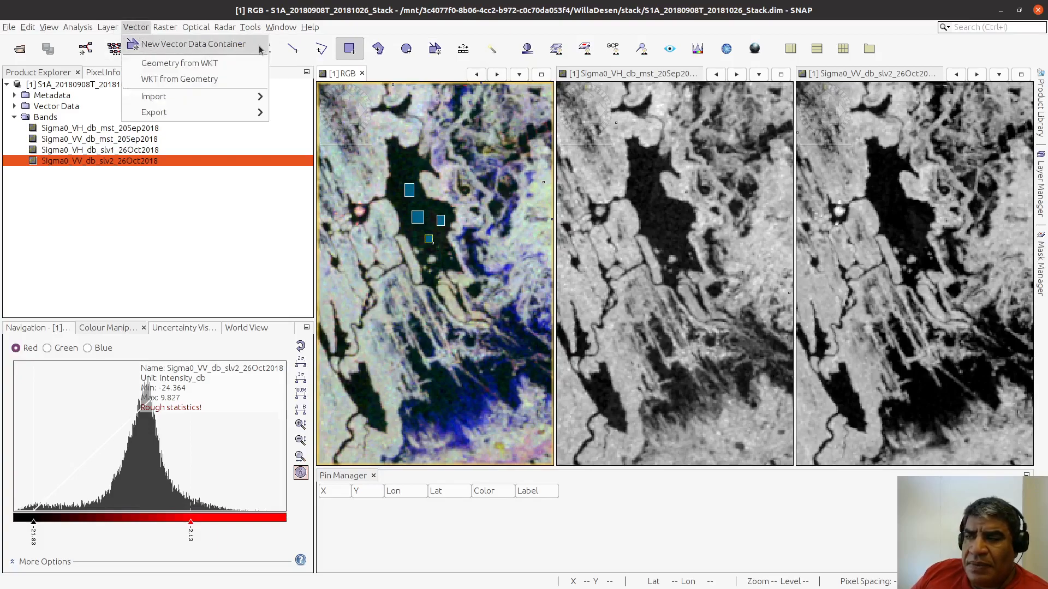
{"action": "left_click", "coordinate": [435, 50]}
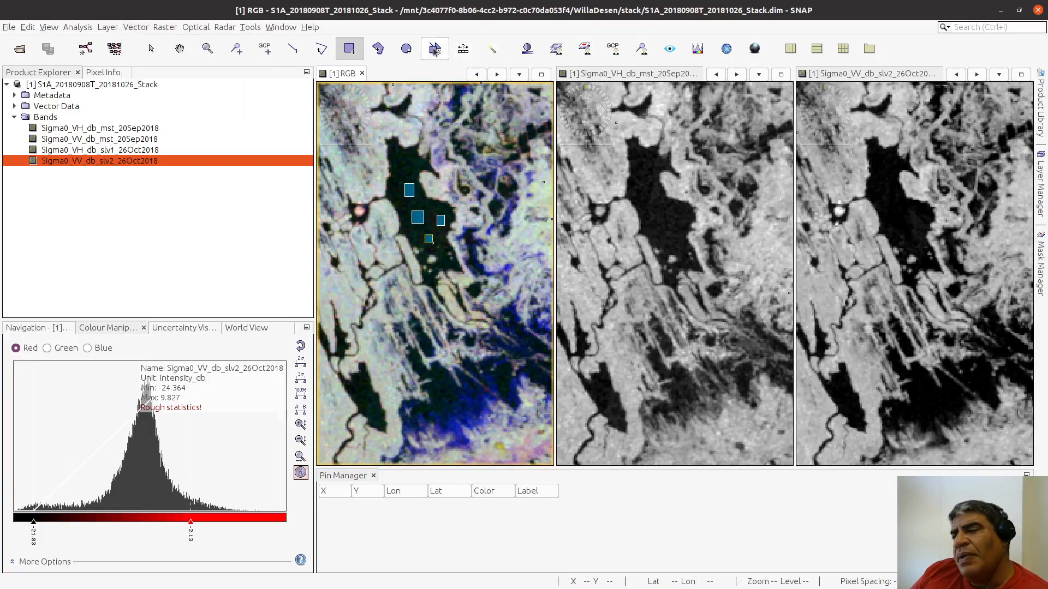
{"action": "left_click", "coordinate": [435, 50]}
{"action": "left_click_drag", "start_coordinate": [555, 276], "coordinate": [410, 277]}
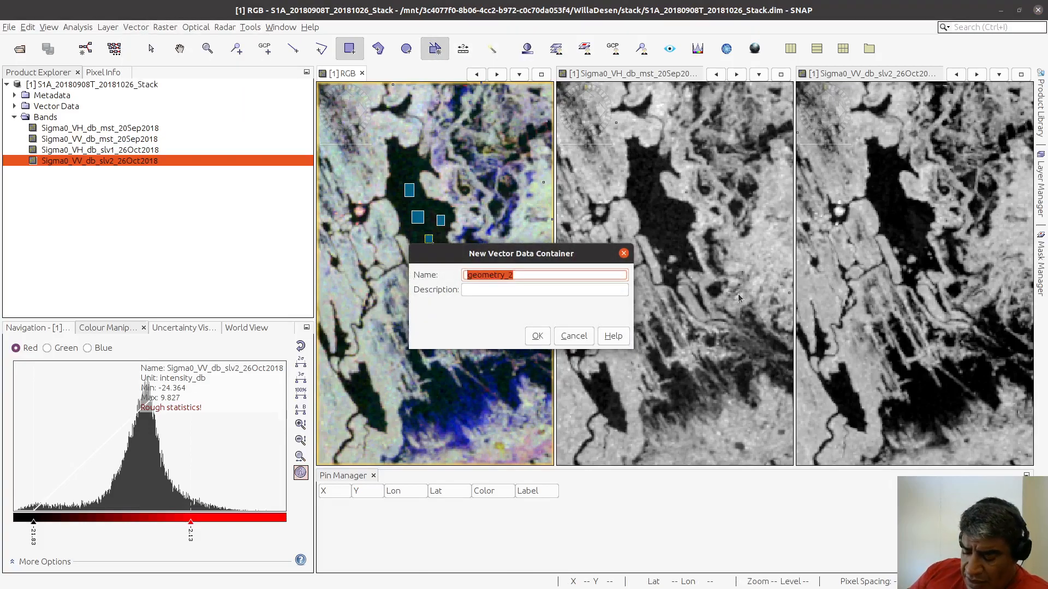
{"action": "type", "text": "Inunda"}
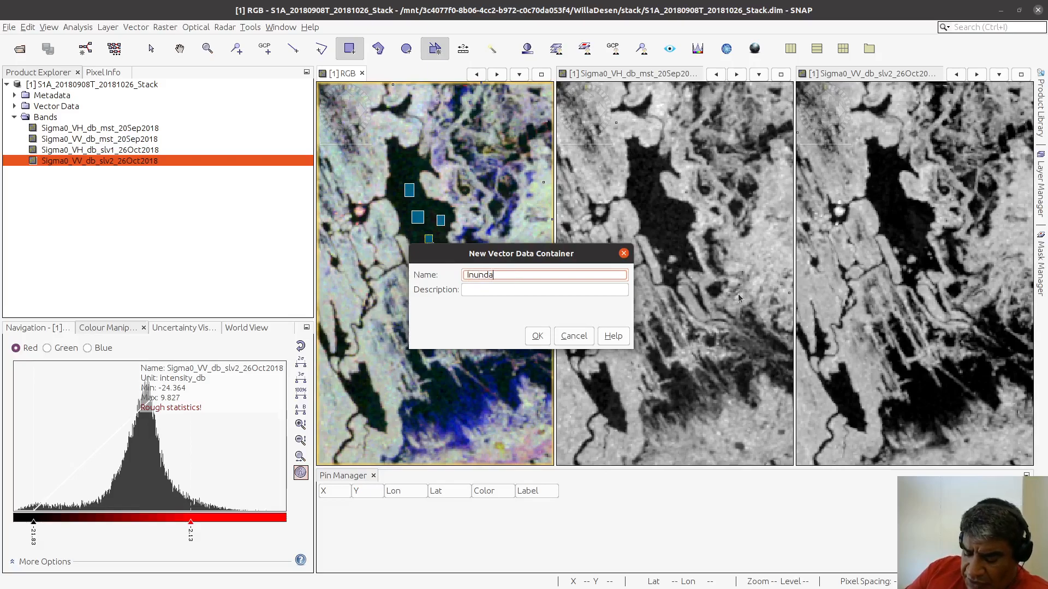
{"action": "type", "text": "cion01"}
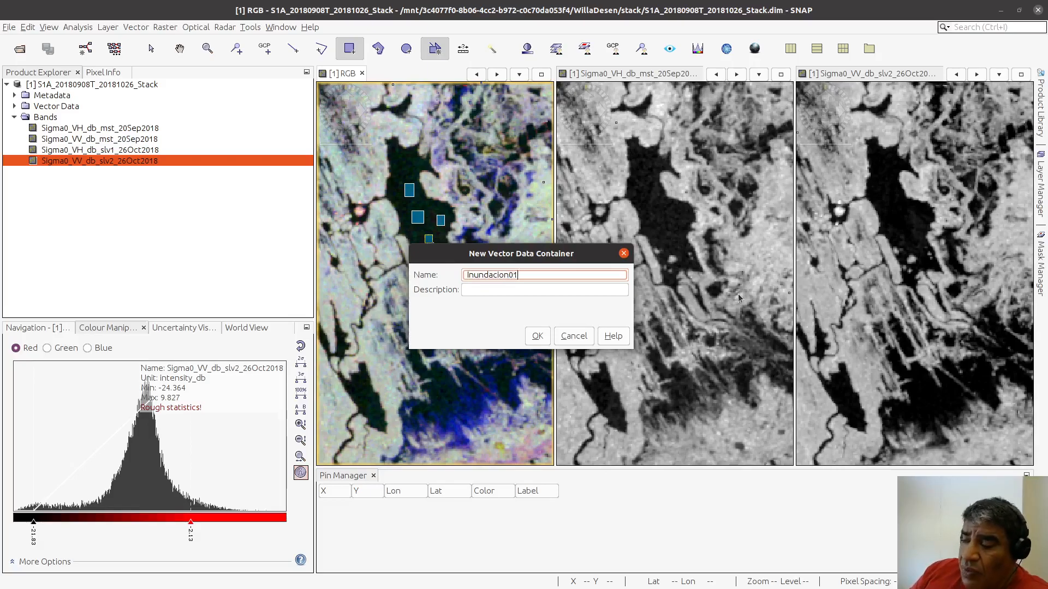
Step: Give the new container the description "zonas quer tiene un espejo de agua libre" and create it
{"action": "left_click", "coordinate": [520, 292]}
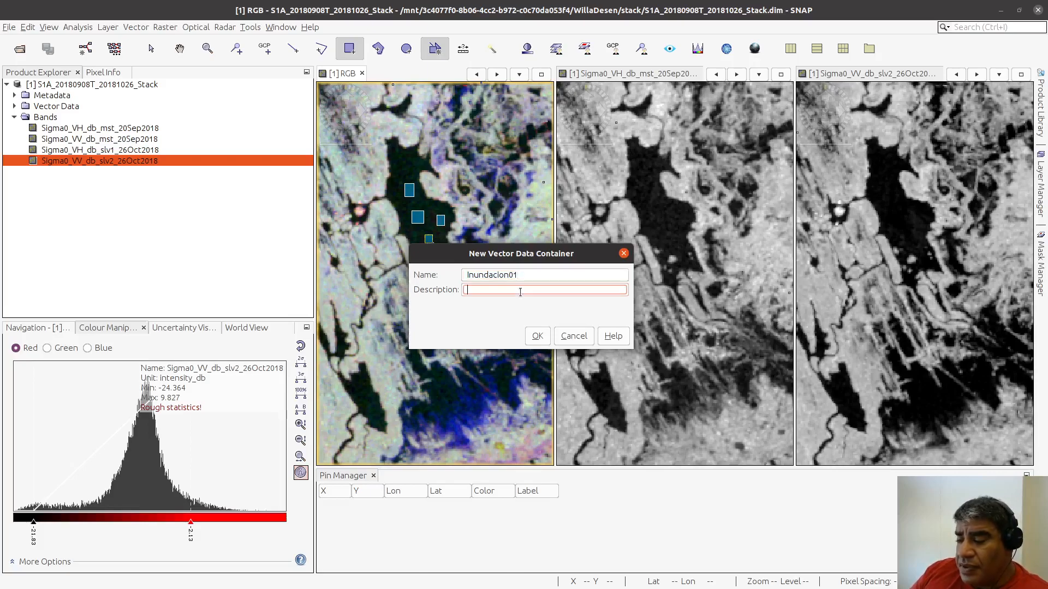
{"action": "type", "text": "zona"}
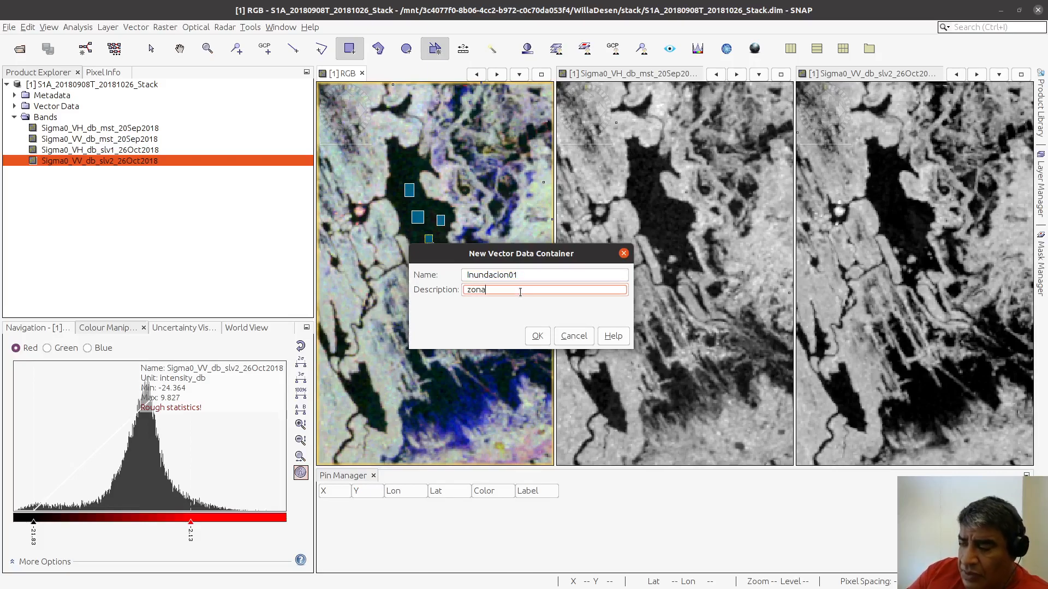
{"action": "type", "text": "s quer tiene"}
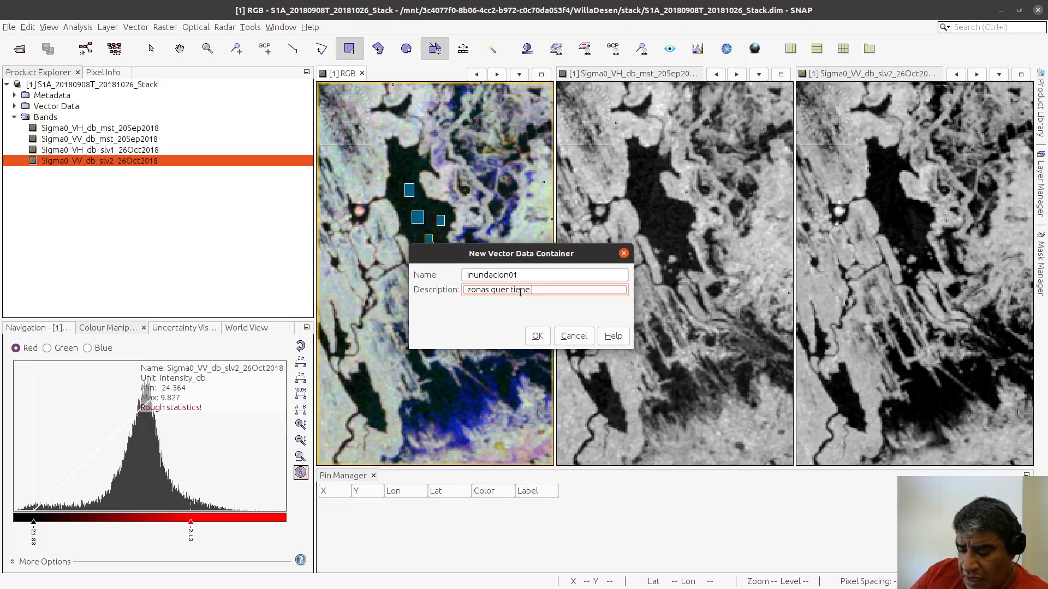
{"action": "type", "text": " un espejo de agua"}
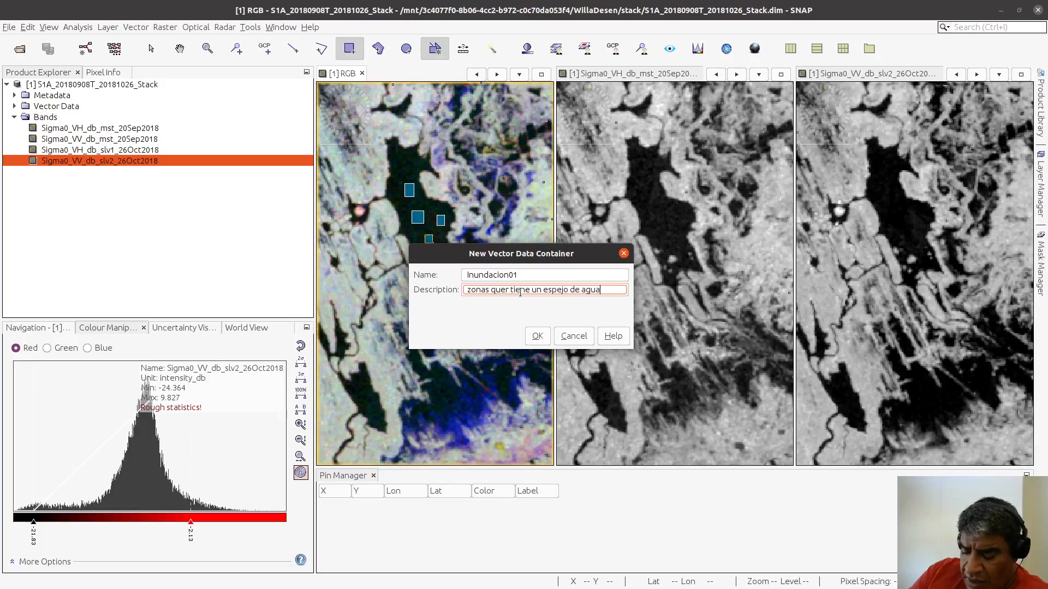
{"action": "type", "text": " libre"}
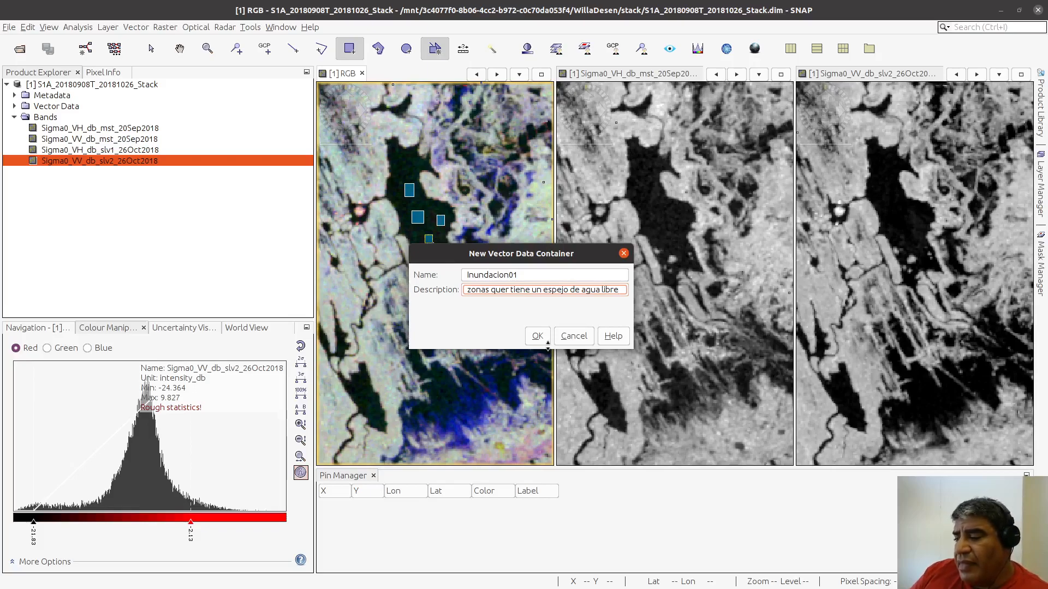
{"action": "left_click", "coordinate": [535, 341]}
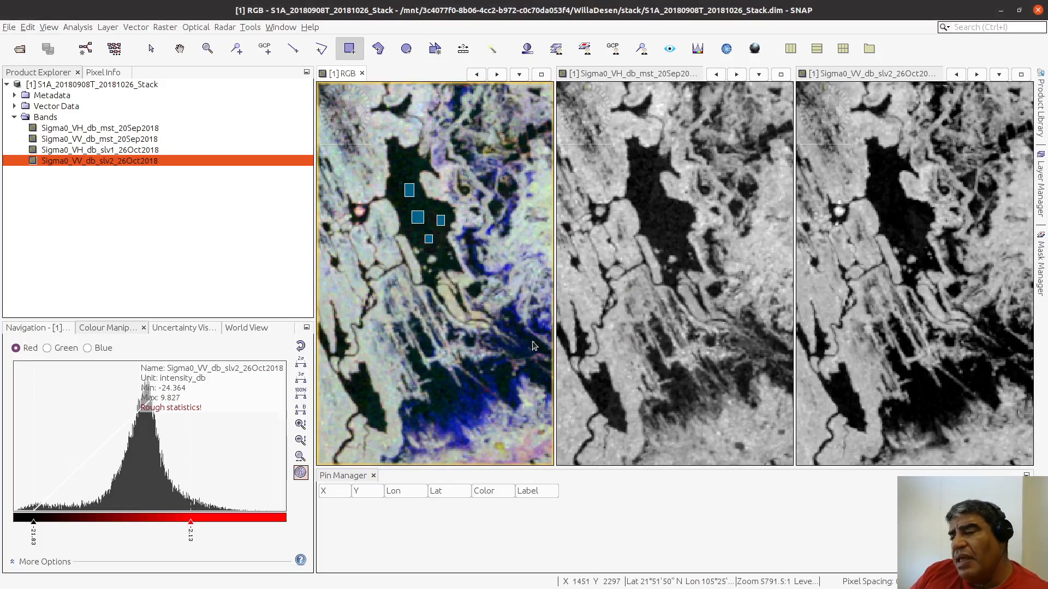
Step: Show the Layer Manager and check the list of vector data layers
{"action": "left_click", "coordinate": [1039, 200]}
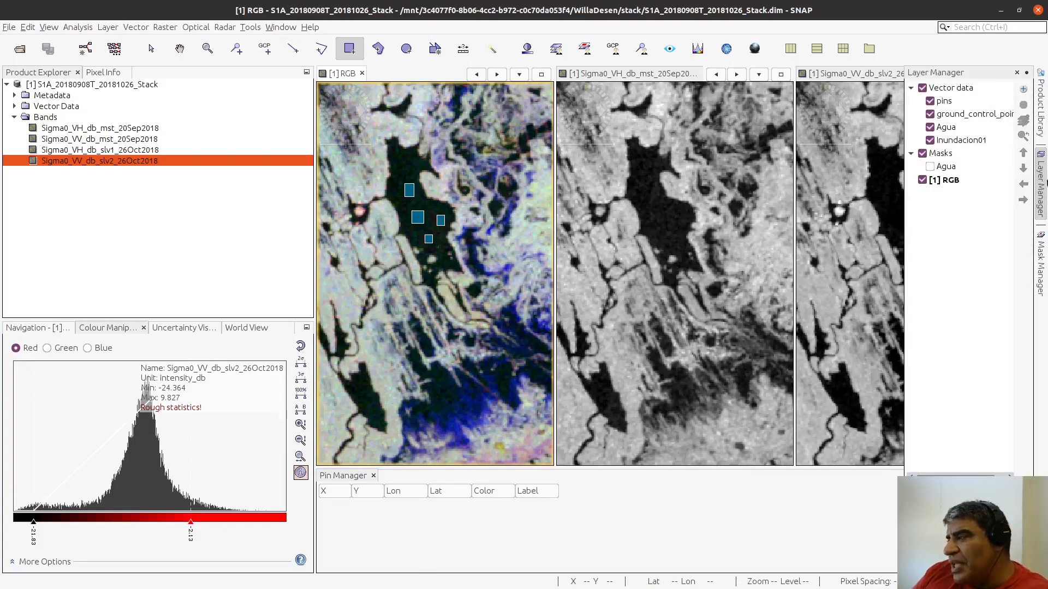
{"action": "left_click", "coordinate": [1037, 180]}
{"action": "left_click", "coordinate": [1037, 180]}
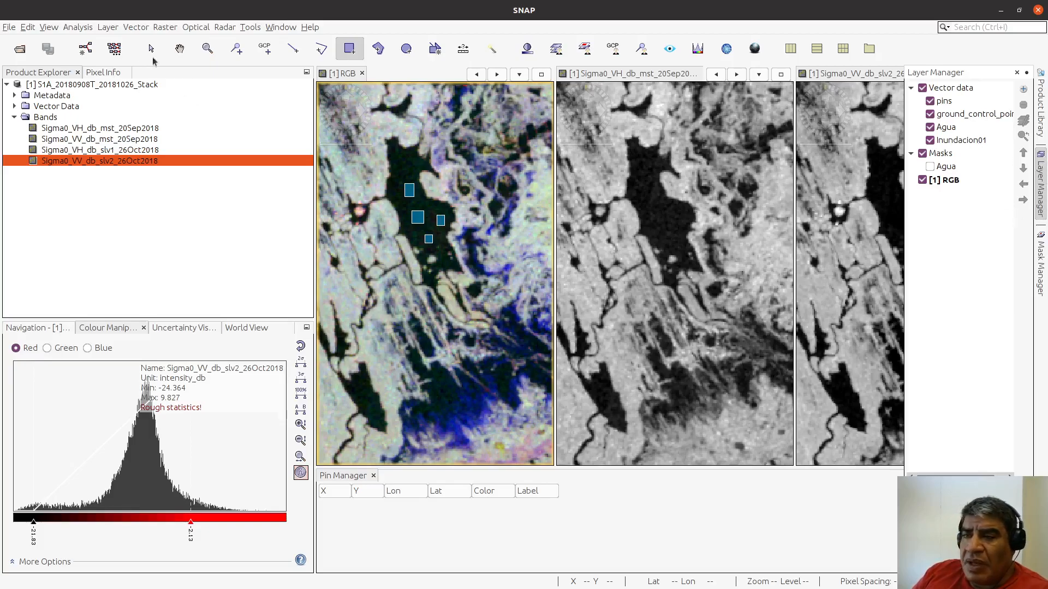
{"action": "left_click", "coordinate": [50, 28]}
{"action": "mouse_move", "coordinate": [53, 43]}
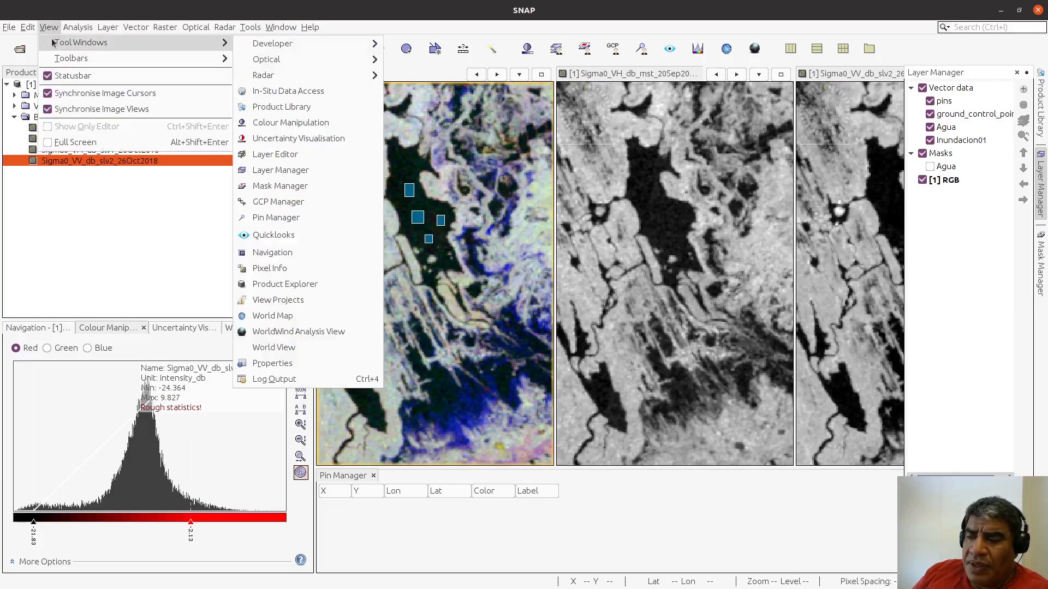
{"action": "mouse_move", "coordinate": [212, 58]}
{"action": "mouse_move", "coordinate": [138, 46]}
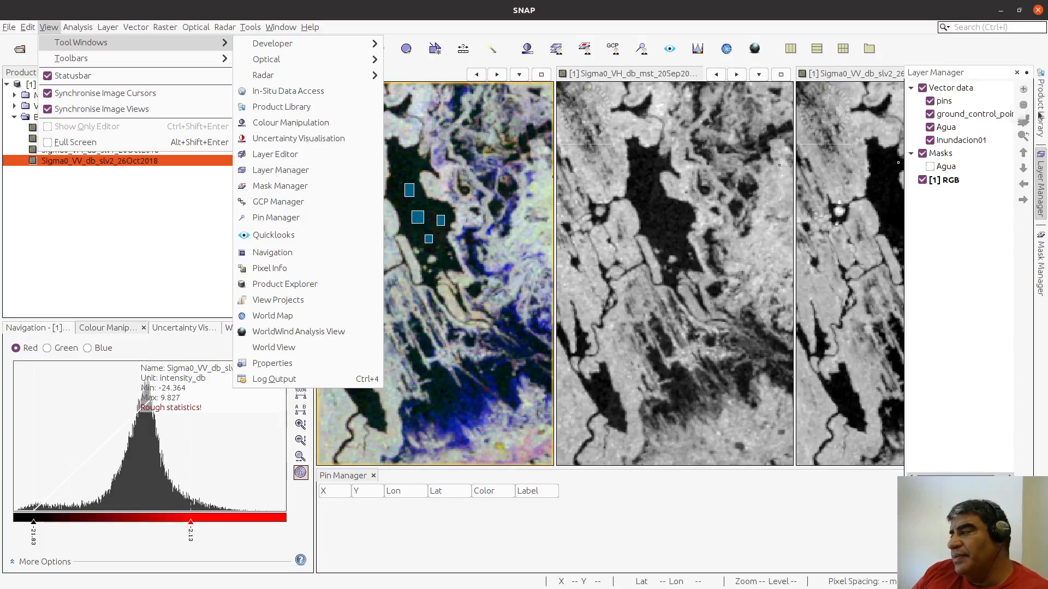
{"action": "left_click", "coordinate": [1043, 196]}
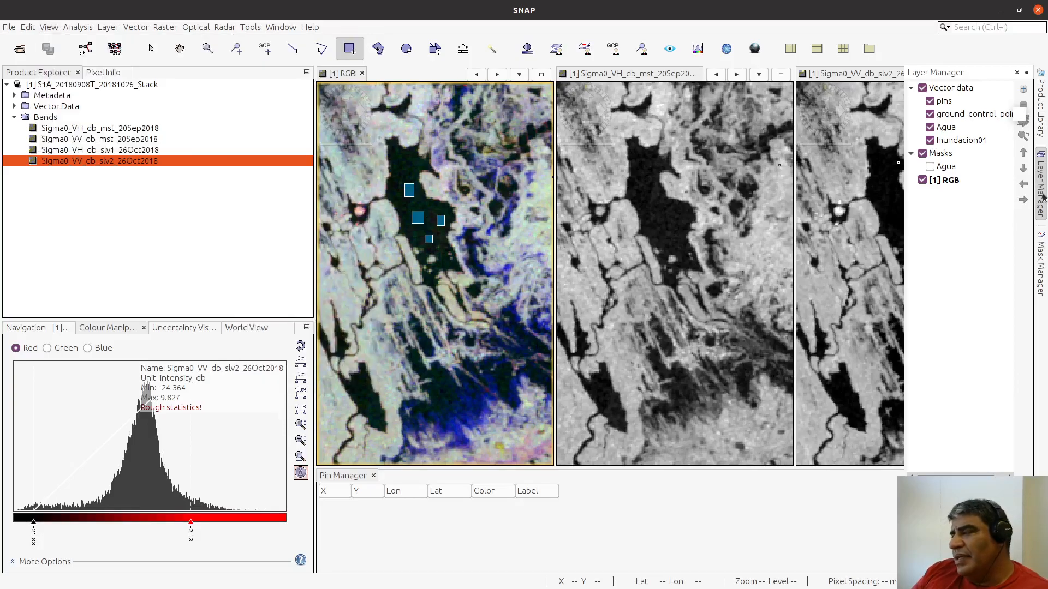
{"action": "left_click", "coordinate": [71, 30]}
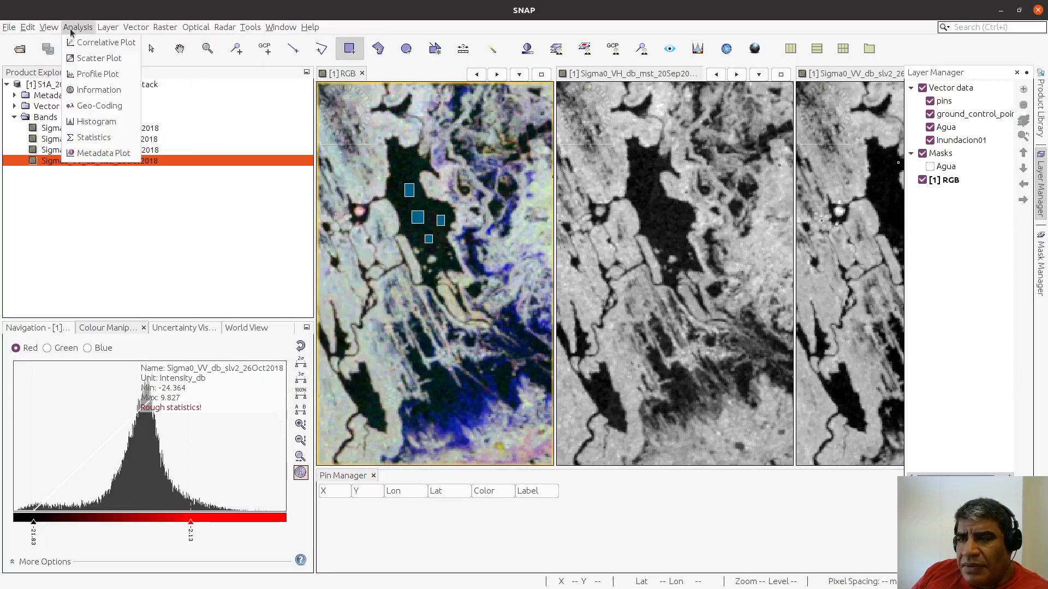
{"action": "mouse_move", "coordinate": [49, 28]}
{"action": "mouse_move", "coordinate": [88, 42]}
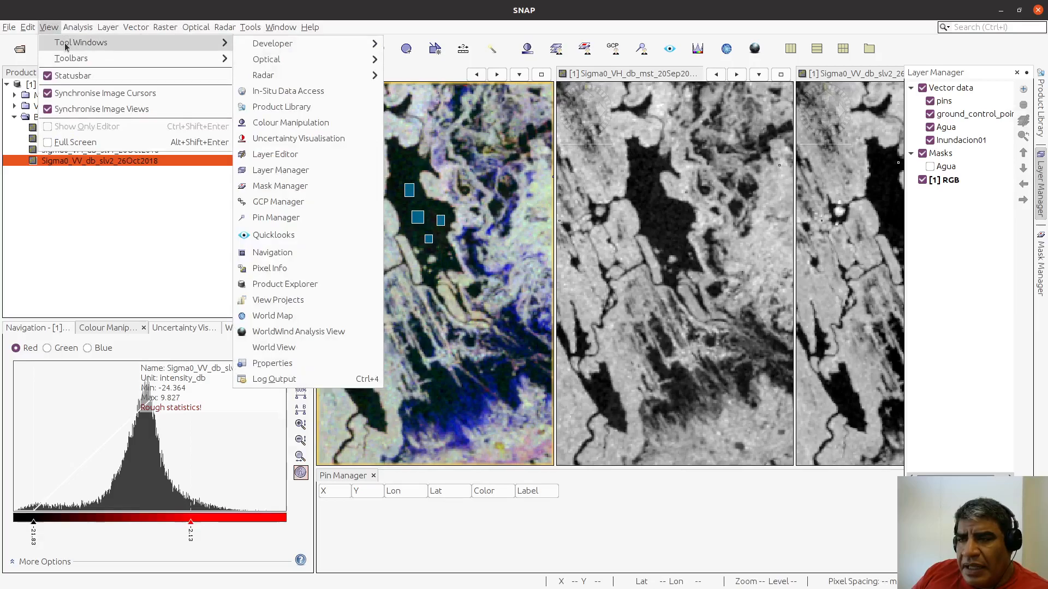
{"action": "left_click", "coordinate": [292, 157]}
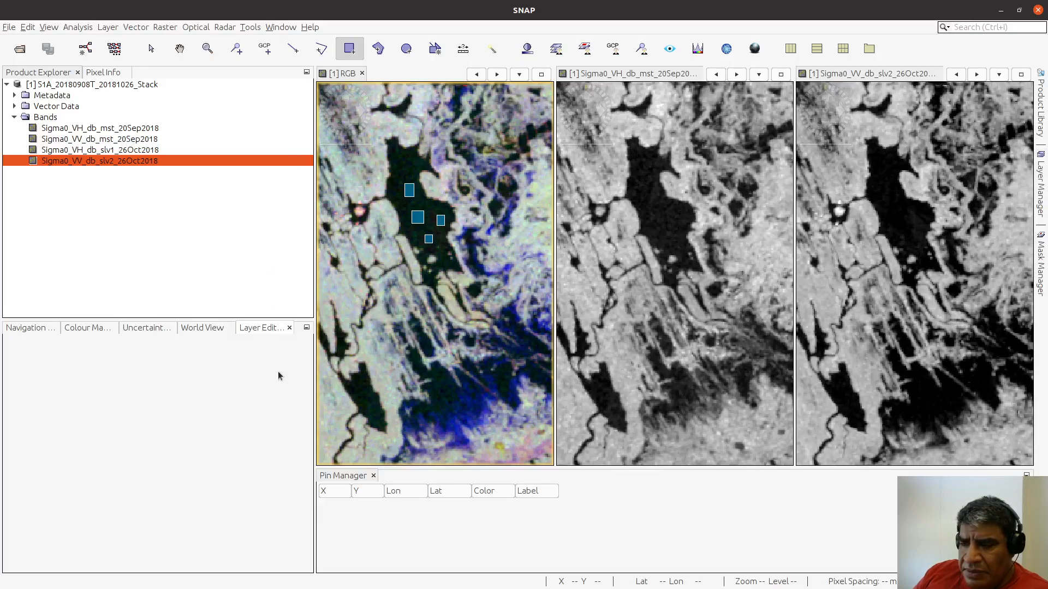
{"action": "left_click", "coordinate": [289, 327]}
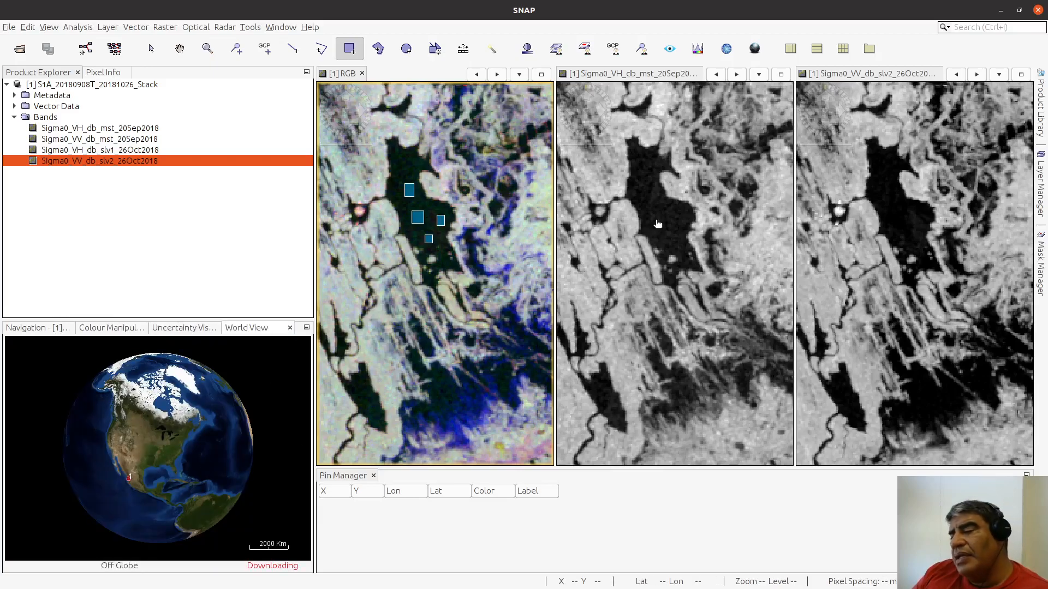
Step: Compare the Agua and Inundacion01 vector layers in the Layer Manager and leave Inundacion01 selected
{"action": "left_click", "coordinate": [1041, 170]}
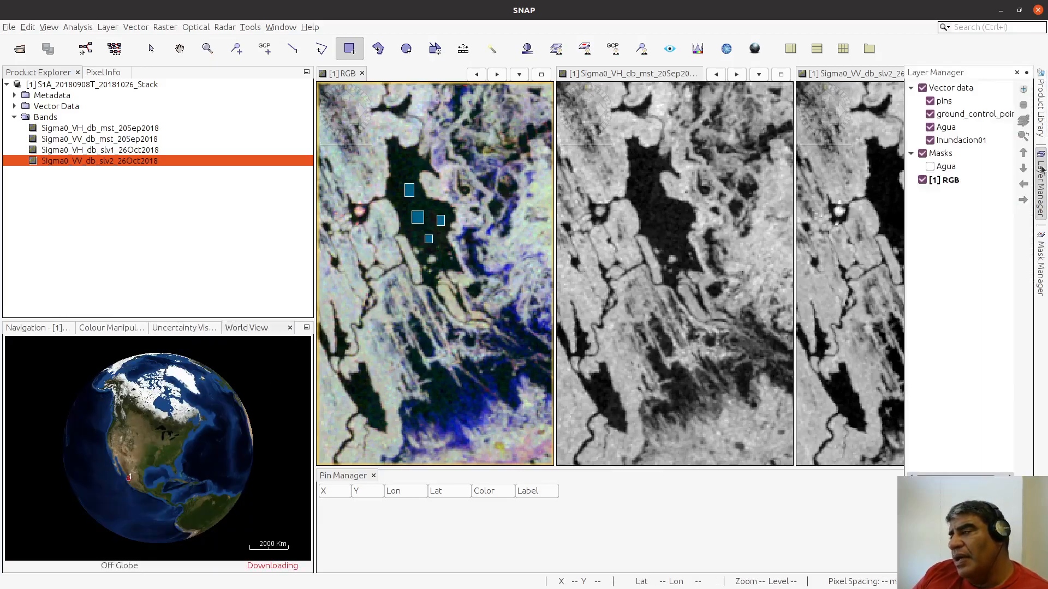
{"action": "left_click", "coordinate": [960, 141]}
{"action": "left_click", "coordinate": [957, 128]}
{"action": "left_click", "coordinate": [955, 140]}
{"action": "left_click", "coordinate": [951, 129]}
{"action": "left_click", "coordinate": [955, 141]}
{"action": "left_click", "coordinate": [950, 129]}
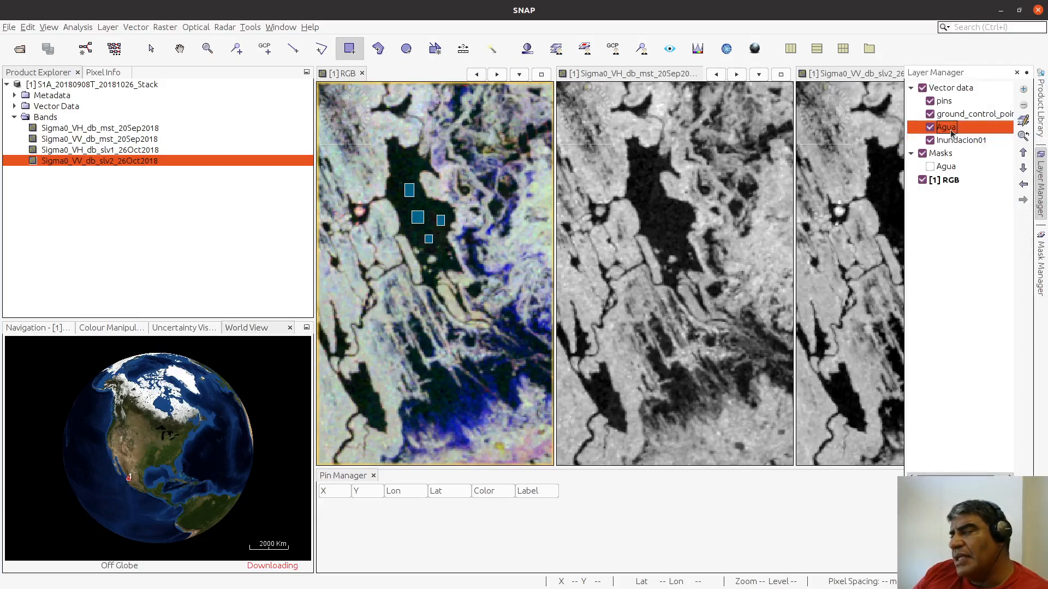
{"action": "left_click", "coordinate": [954, 141]}
{"action": "left_click", "coordinate": [952, 130]}
{"action": "left_click", "coordinate": [951, 142]}
{"action": "left_click", "coordinate": [948, 131]}
{"action": "left_click", "coordinate": [950, 141]}
{"action": "left_click", "coordinate": [948, 132]}
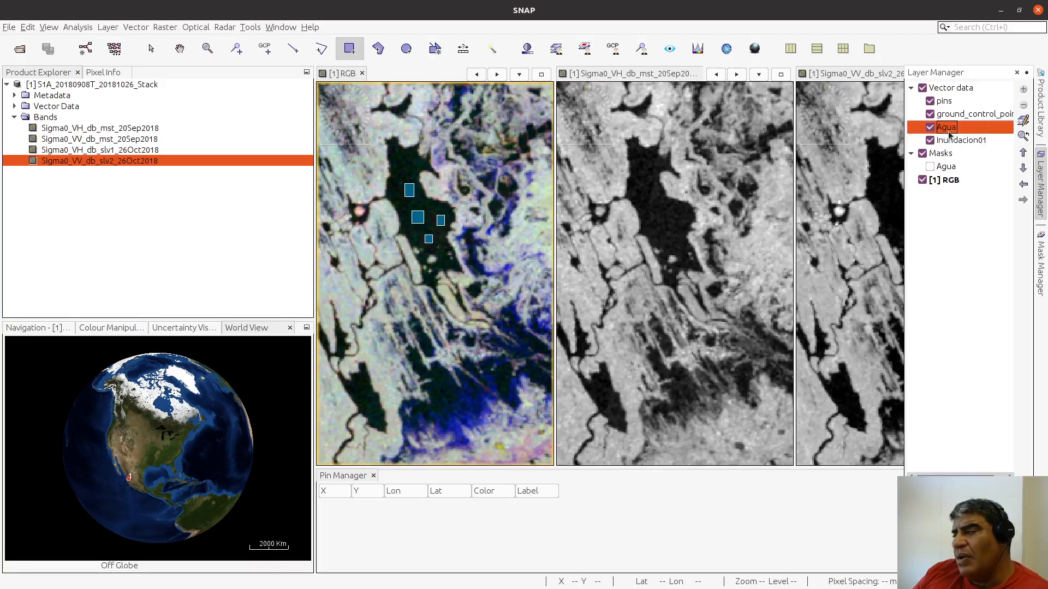
{"action": "left_click", "coordinate": [949, 142]}
{"action": "left_click", "coordinate": [944, 131]}
{"action": "left_click", "coordinate": [948, 142]}
{"action": "left_click", "coordinate": [949, 127]}
{"action": "left_click", "coordinate": [950, 141]}
{"action": "left_click", "coordinate": [949, 128]}
{"action": "left_click", "coordinate": [951, 143]}
{"action": "left_click", "coordinate": [950, 131]}
{"action": "left_click", "coordinate": [950, 143]}
{"action": "left_click", "coordinate": [949, 128]}
{"action": "left_click", "coordinate": [948, 143]}
{"action": "left_click", "coordinate": [947, 130]}
{"action": "left_click", "coordinate": [947, 143]}
{"action": "left_click", "coordinate": [947, 129]}
{"action": "left_click", "coordinate": [947, 142]}
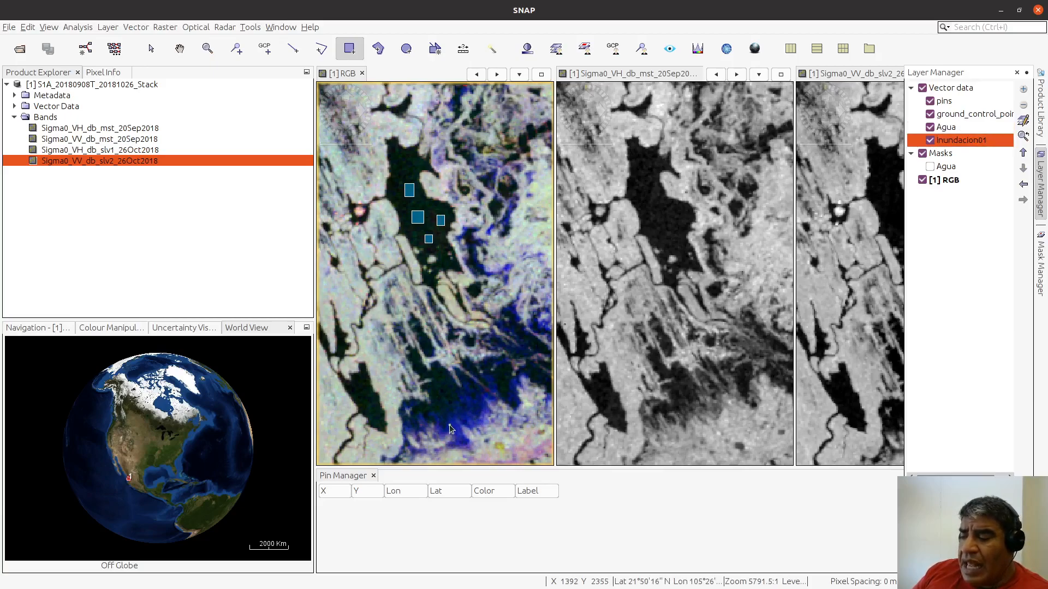
Step: Draw an irregular Inundacion01 polygon over the bright blue flooded pixels at the southern edge of the large dark water area
{"action": "left_click", "coordinate": [179, 49]}
{"action": "left_click_drag", "start_coordinate": [456, 421], "coordinate": [448, 318]}
{"action": "scroll", "coordinate": [448, 318], "scroll_direction": "up", "scroll_amount": 7}
{"action": "left_click_drag", "start_coordinate": [473, 399], "coordinate": [440, 294]}
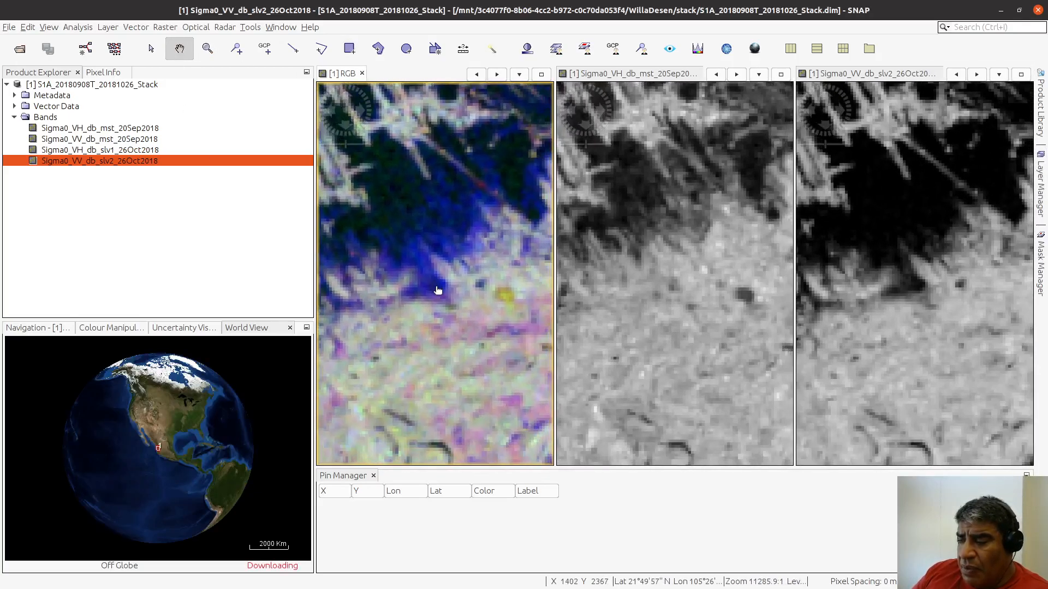
{"action": "scroll", "coordinate": [439, 295], "scroll_direction": "up", "scroll_amount": 10}
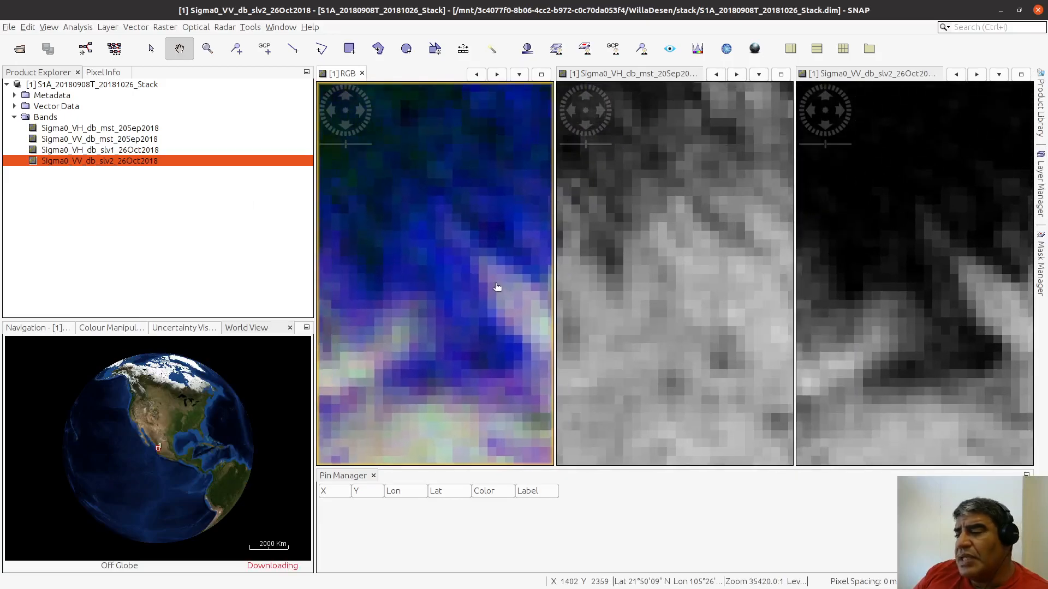
{"action": "scroll", "coordinate": [496, 286], "scroll_direction": "up", "scroll_amount": 3}
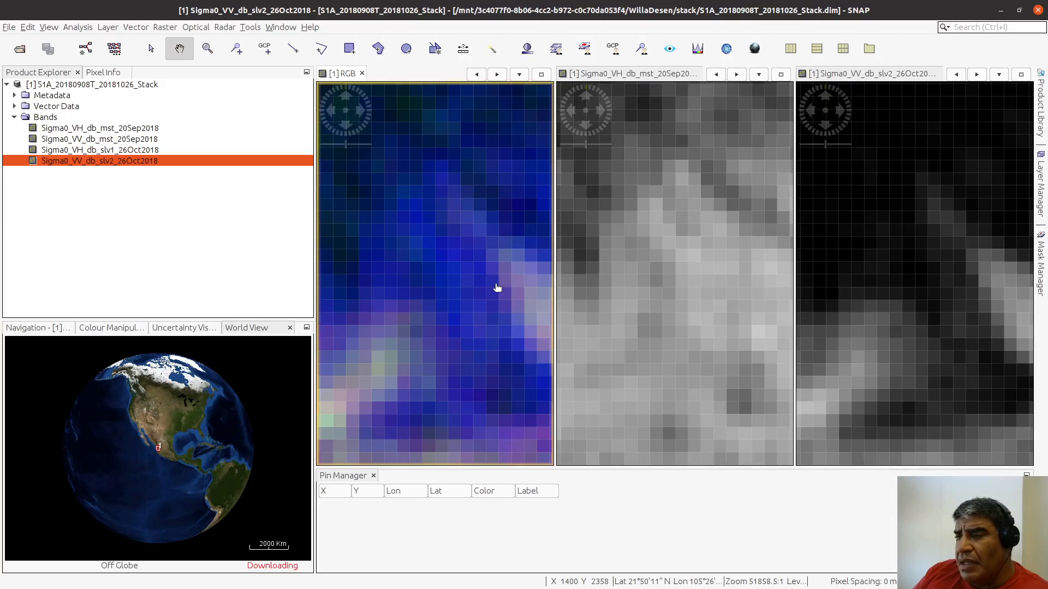
{"action": "left_click", "coordinate": [1040, 109]}
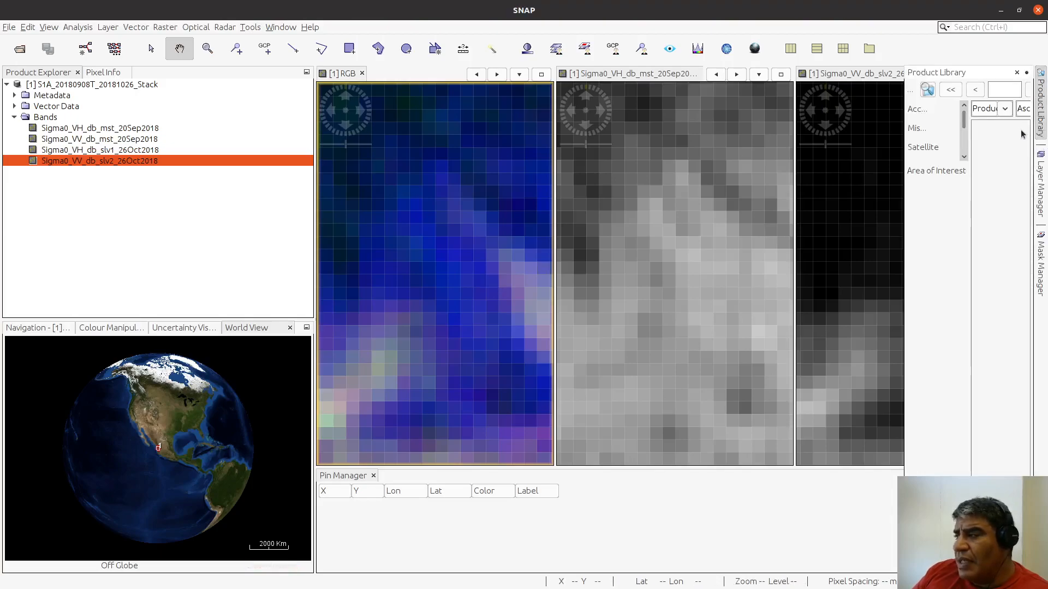
{"action": "left_click", "coordinate": [1040, 109]}
{"action": "left_click", "coordinate": [1040, 185]}
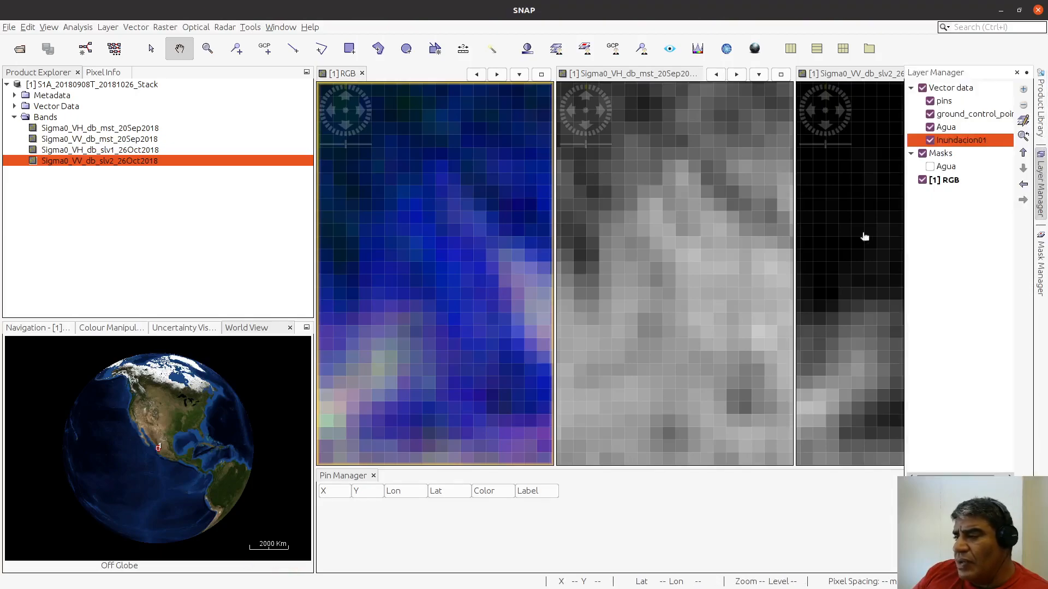
{"action": "left_click", "coordinate": [377, 51]}
{"action": "mouse_move", "coordinate": [441, 191]}
{"action": "left_mouse_down"}
{"action": "mouse_move", "coordinate": [508, 338]}
{"action": "mouse_move", "coordinate": [483, 353]}
{"action": "mouse_move", "coordinate": [470, 351]}
{"action": "mouse_move", "coordinate": [420, 263]}
{"action": "mouse_move", "coordinate": [370, 275]}
{"action": "mouse_move", "coordinate": [361, 242]}
{"action": "mouse_move", "coordinate": [384, 148]}
{"action": "mouse_move", "coordinate": [415, 142]}
{"action": "mouse_move", "coordinate": [451, 171]}
{"action": "left_mouse_up"}
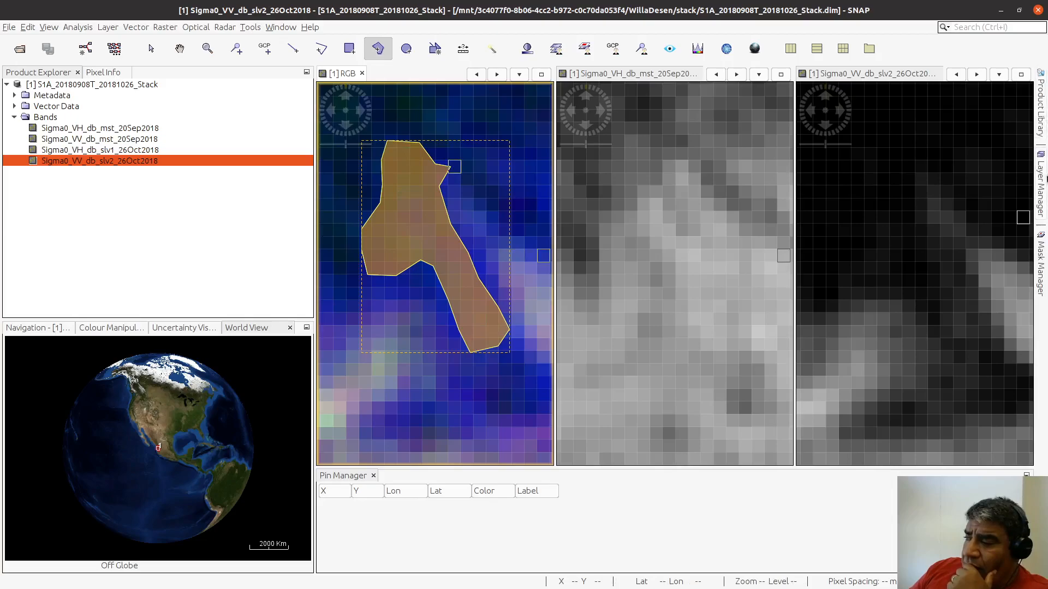
Step: Hide and show the Inundacion01 vector layer to check that the new polygon belongs to it
{"action": "left_click", "coordinate": [1043, 192]}
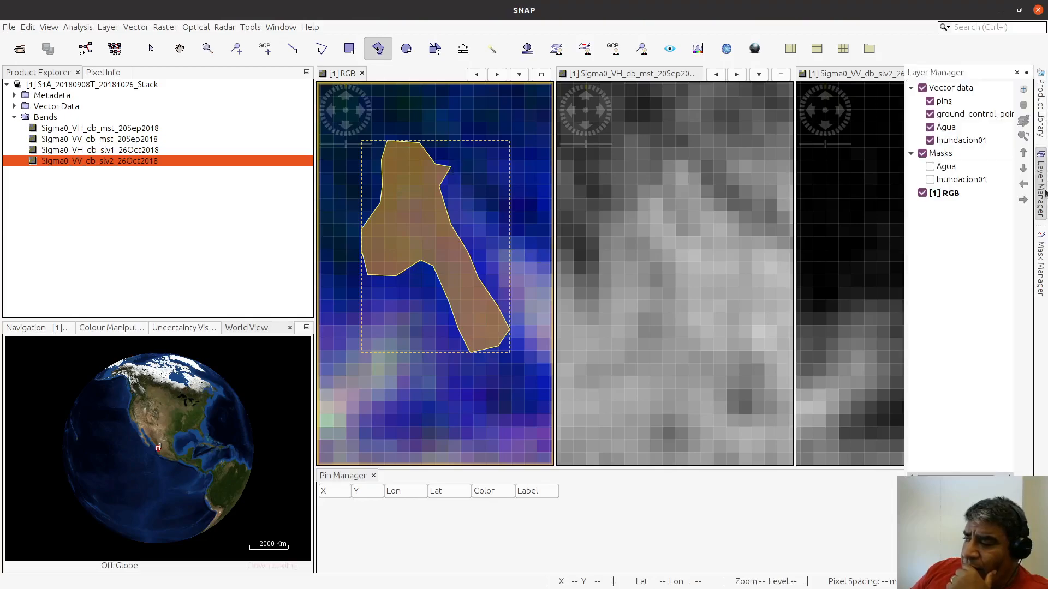
{"action": "left_click", "coordinate": [930, 141]}
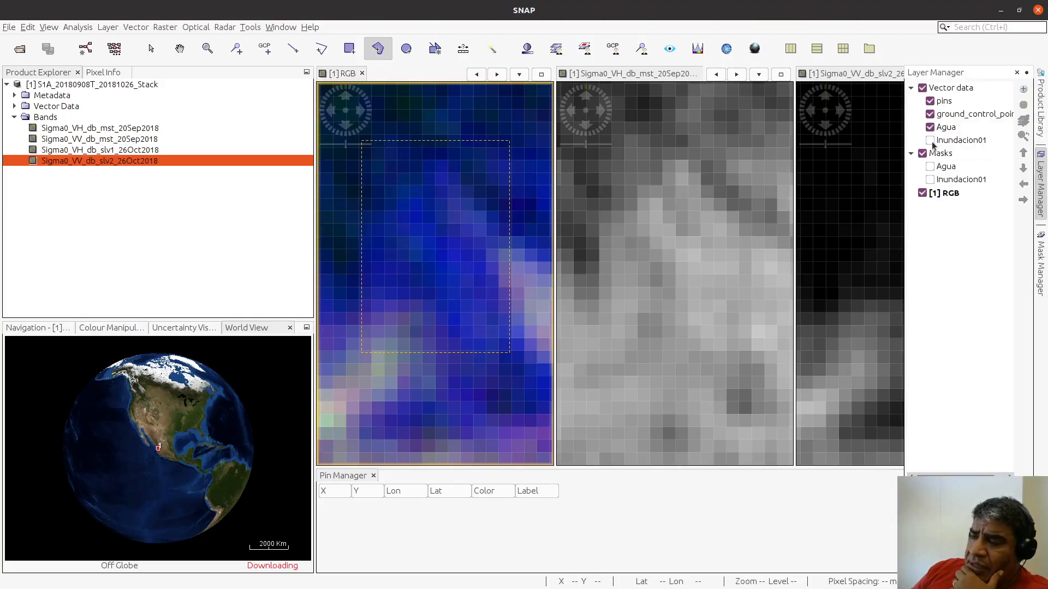
{"action": "left_click", "coordinate": [930, 140]}
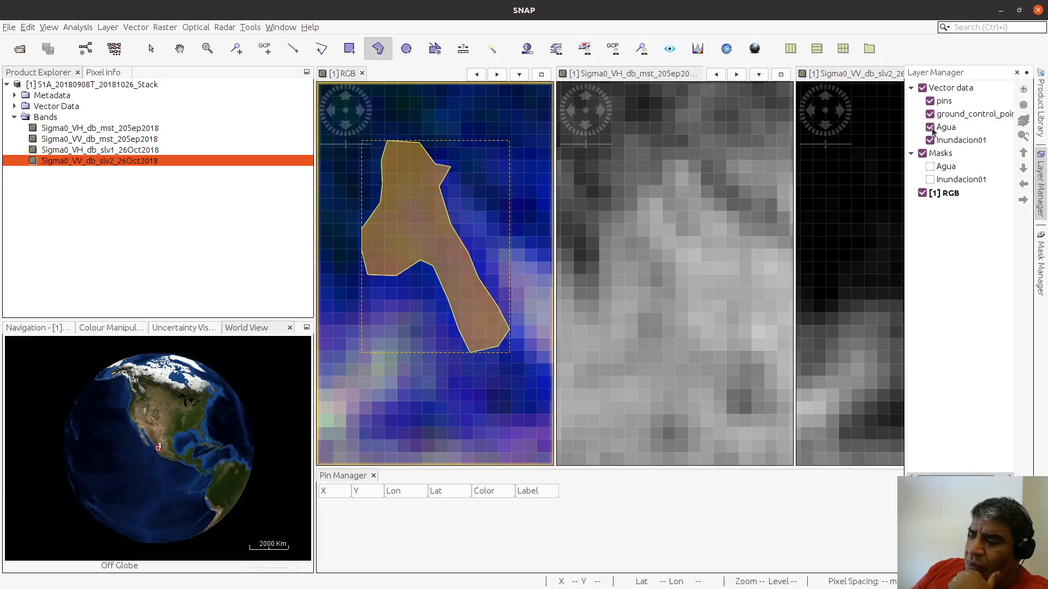
{"action": "scroll", "coordinate": [491, 313], "scroll_direction": "down", "scroll_amount": 10}
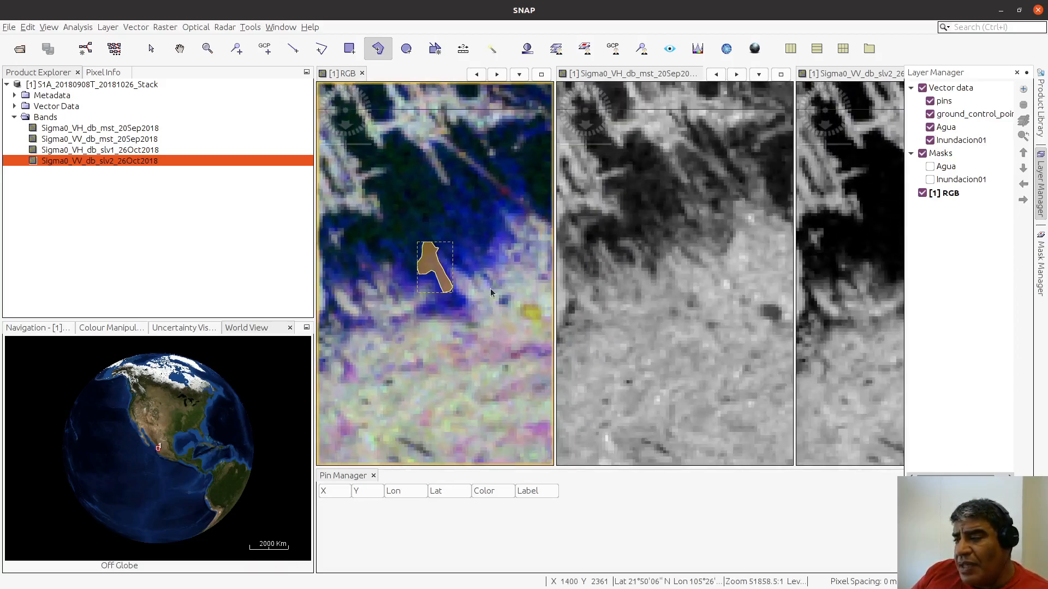
{"action": "scroll", "coordinate": [418, 191], "scroll_direction": "up", "scroll_amount": 3}
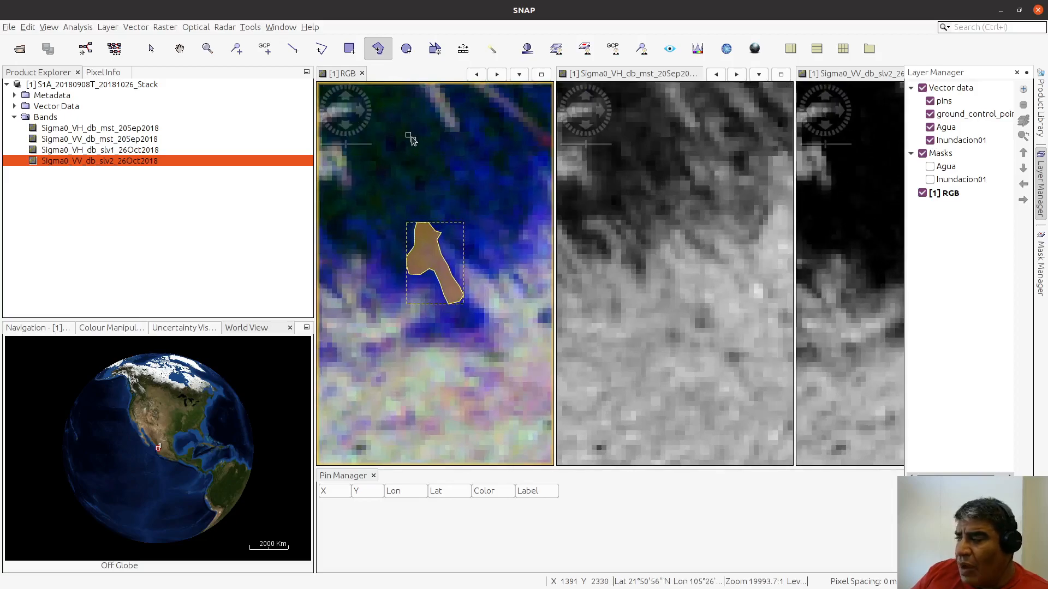
Step: Make Agua the active vector layer and draw a small rectangle over the dark water north of the Inundacion01 polygon
{"action": "left_click", "coordinate": [952, 126]}
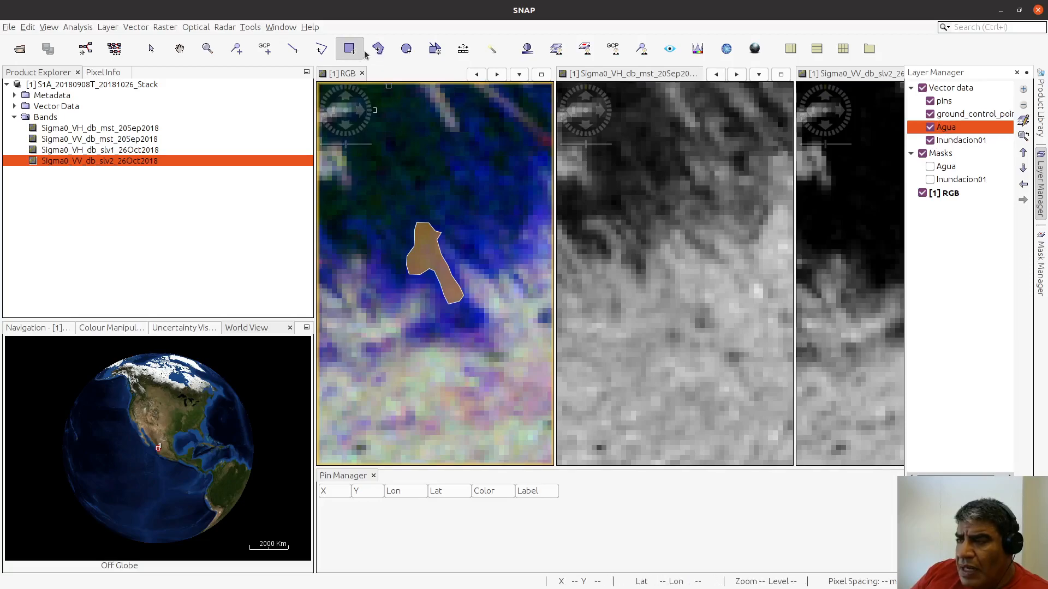
{"action": "scroll", "coordinate": [400, 129], "scroll_direction": "down", "scroll_amount": 1}
{"action": "scroll", "coordinate": [399, 129], "scroll_direction": "up", "scroll_amount": 2}
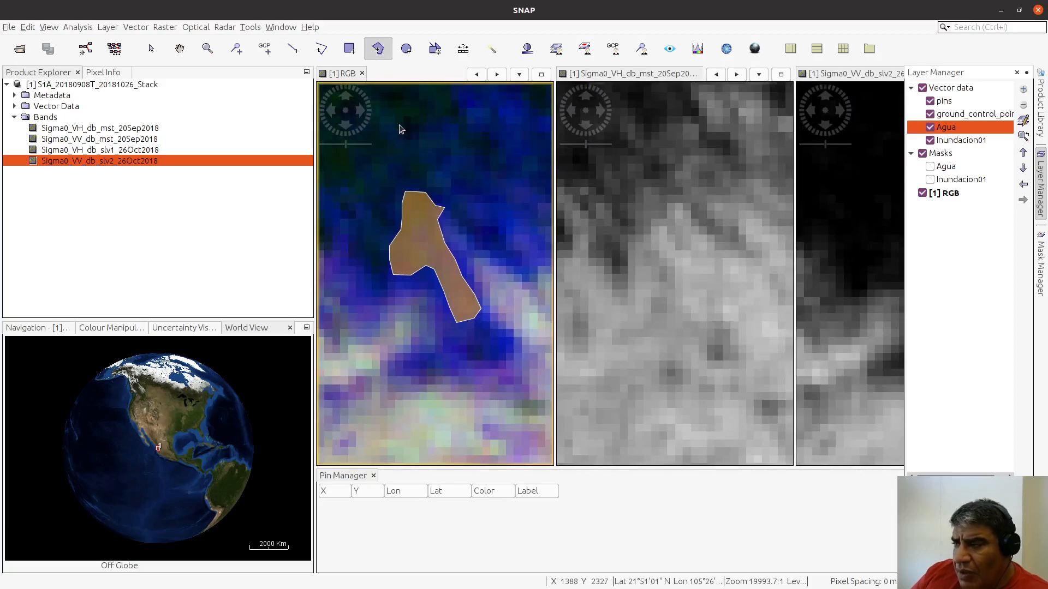
{"action": "left_click", "coordinate": [179, 48]}
{"action": "left_click_drag", "start_coordinate": [429, 158], "coordinate": [460, 329]}
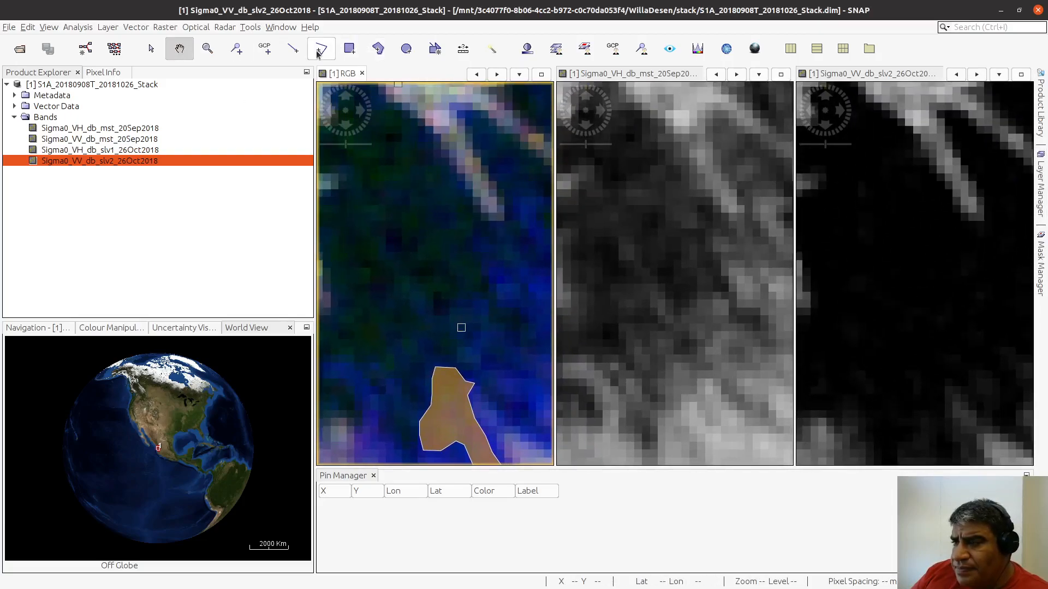
{"action": "left_click", "coordinate": [349, 50]}
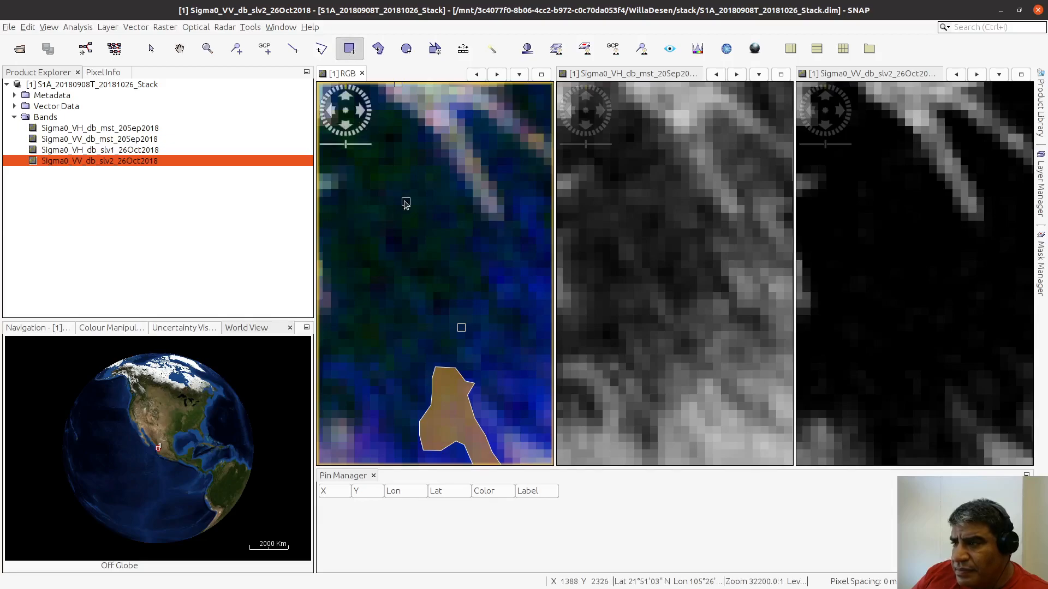
{"action": "left_click_drag", "start_coordinate": [389, 173], "coordinate": [411, 195]}
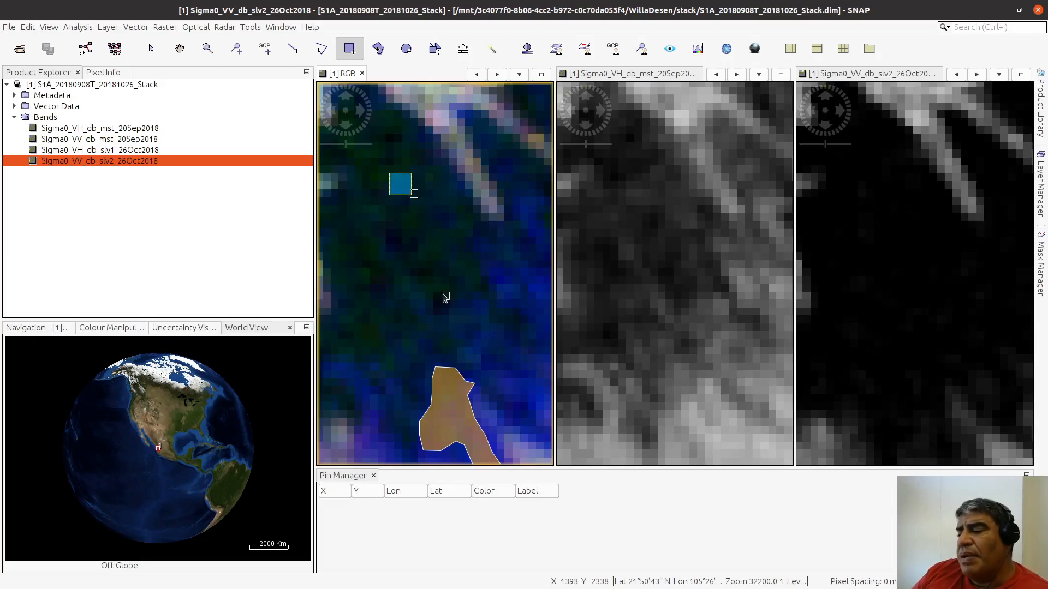
Step: Hide and show the Agua and Inundacion01 vector layers in turn to check which shapes belong to each class
{"action": "left_click", "coordinate": [1041, 185]}
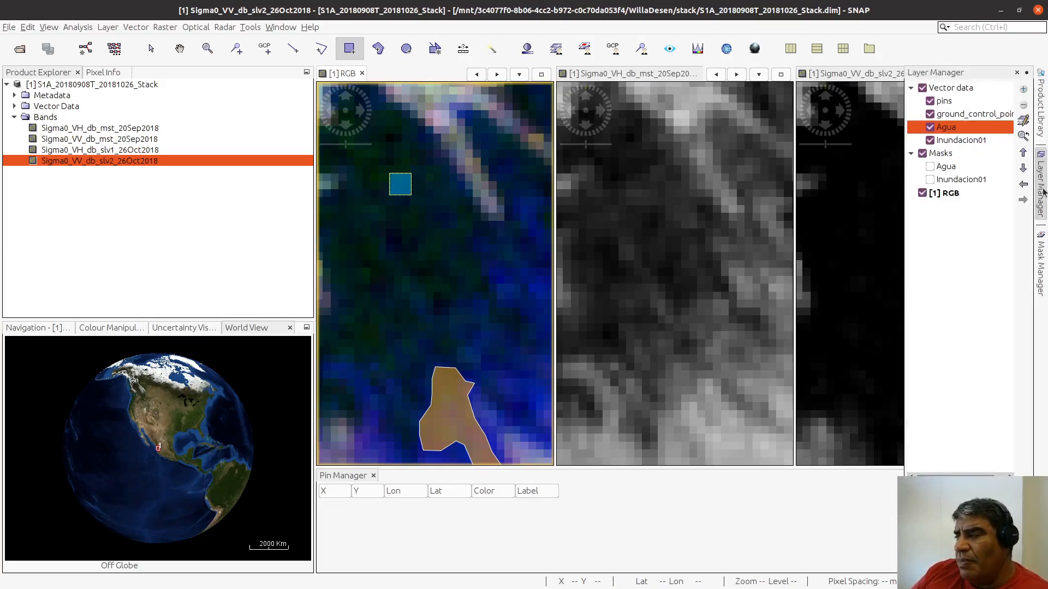
{"action": "left_click", "coordinate": [930, 127]}
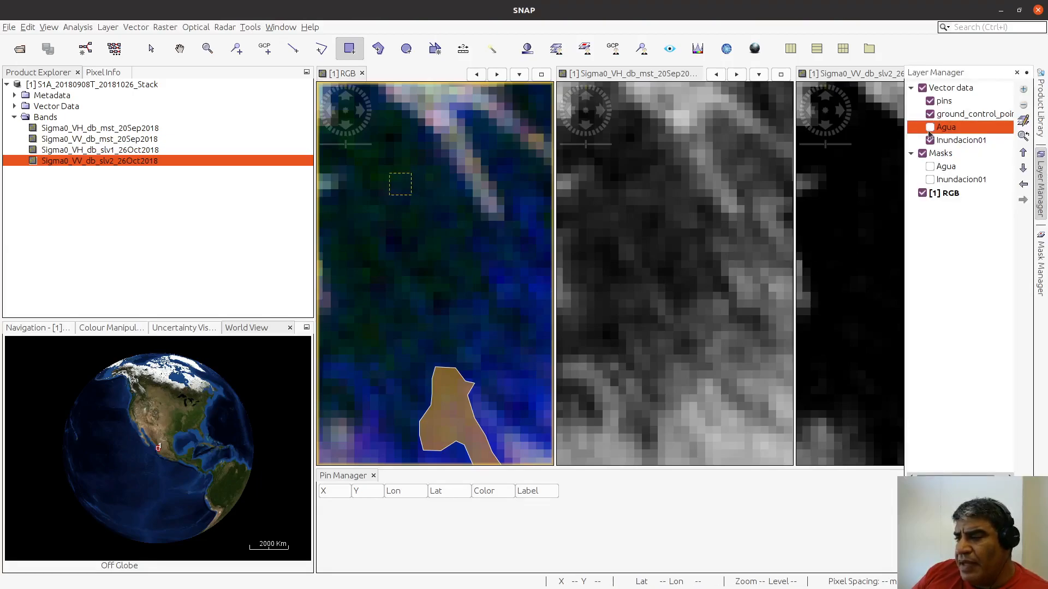
{"action": "left_click", "coordinate": [930, 131]}
{"action": "left_click", "coordinate": [929, 131]}
{"action": "left_click", "coordinate": [930, 131]}
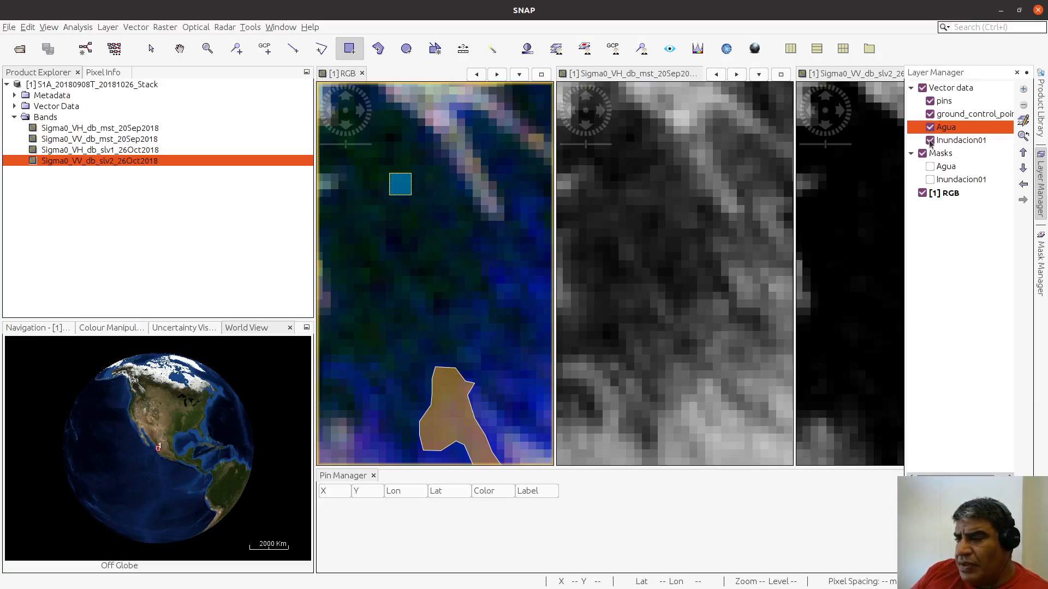
{"action": "left_click", "coordinate": [929, 141]}
{"action": "left_click", "coordinate": [929, 140]}
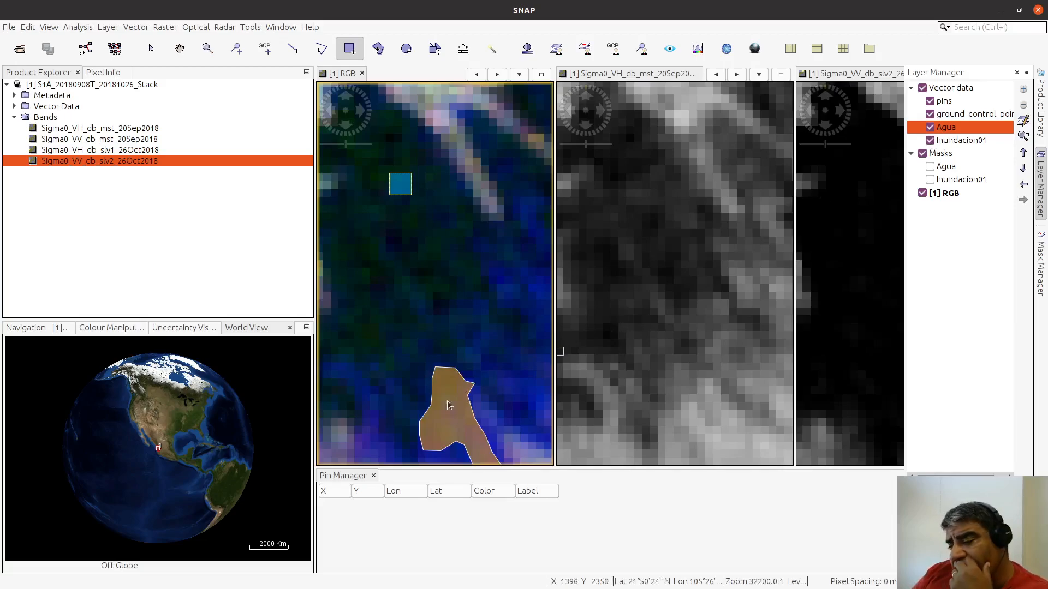
{"action": "left_click", "coordinate": [930, 142]}
{"action": "left_click", "coordinate": [930, 141]}
{"action": "left_click", "coordinate": [930, 141]}
{"action": "left_click", "coordinate": [931, 142]}
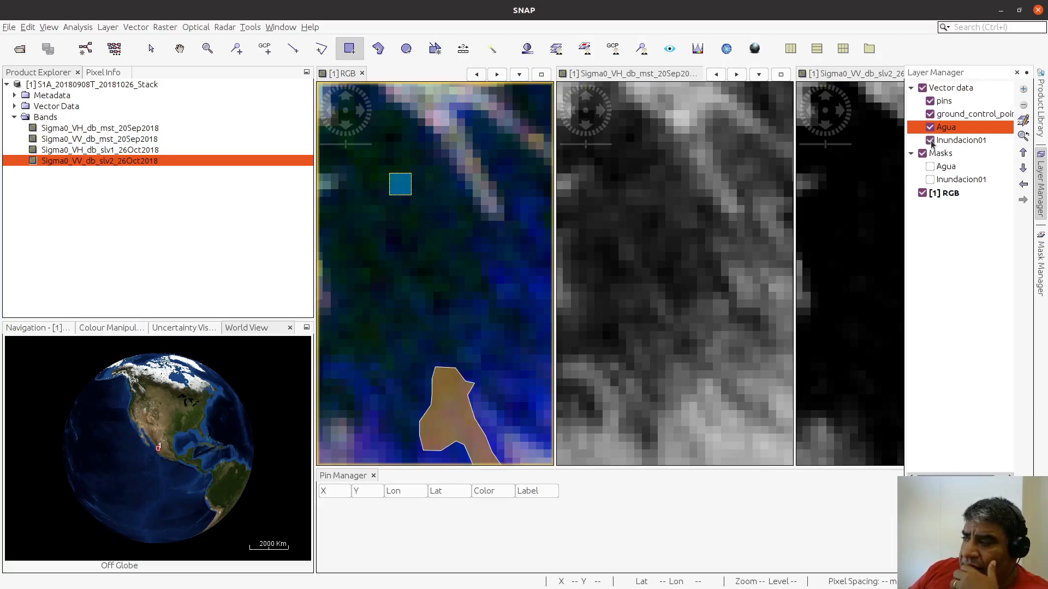
Step: Switch the active vector layer between Agua and Inundacion01, leaving Inundacion01 selected for digitizing
{"action": "left_click", "coordinate": [953, 144]}
{"action": "left_click", "coordinate": [946, 130]}
{"action": "left_click", "coordinate": [947, 143]}
{"action": "left_click", "coordinate": [947, 131]}
{"action": "left_click", "coordinate": [948, 140]}
{"action": "left_click", "coordinate": [947, 131]}
{"action": "left_click", "coordinate": [948, 141]}
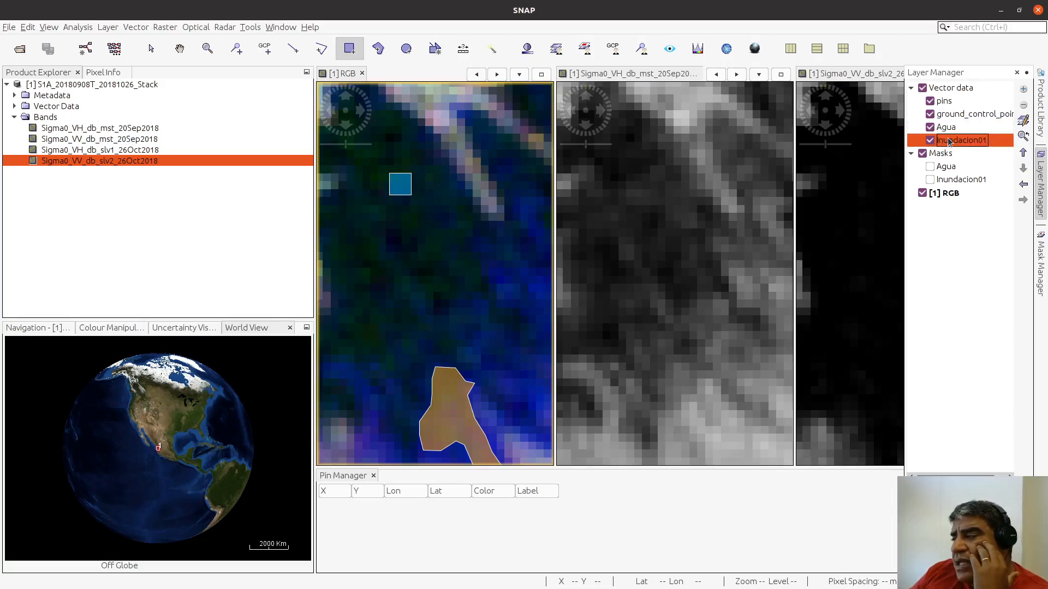
{"action": "left_click", "coordinate": [948, 131]}
{"action": "left_click", "coordinate": [947, 142]}
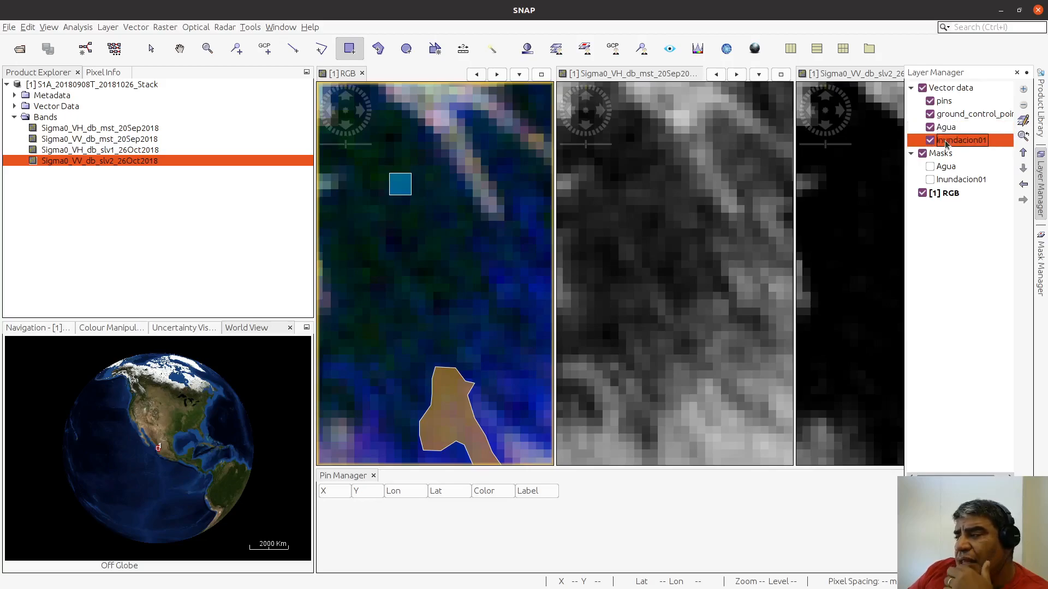
{"action": "left_click", "coordinate": [944, 131]}
{"action": "left_click", "coordinate": [948, 143]}
{"action": "left_click", "coordinate": [948, 131]}
{"action": "left_click", "coordinate": [948, 141]}
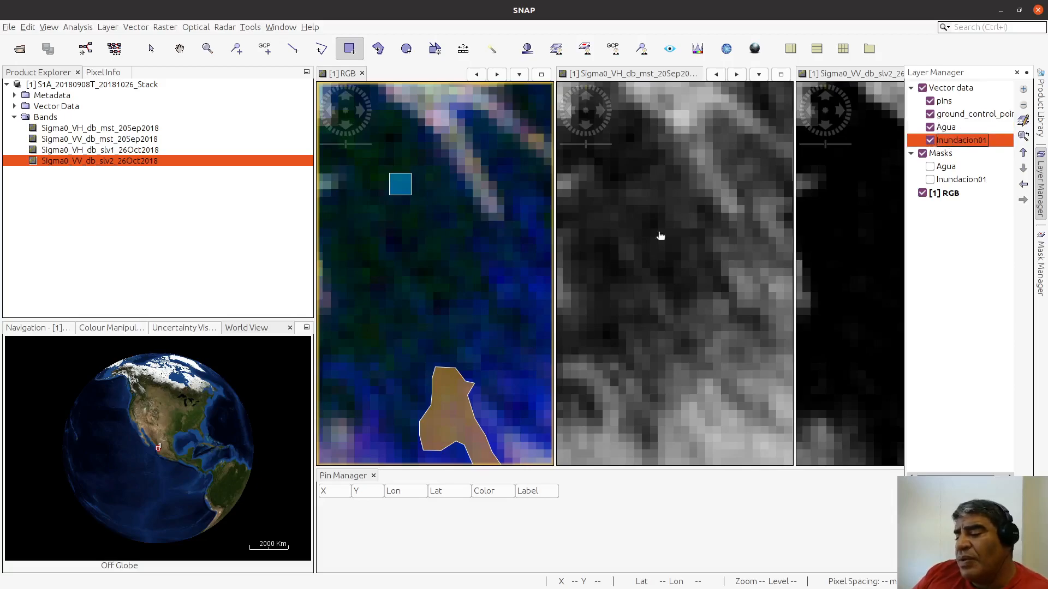
Step: Draw three Inundacion01 rectangles over the bright blue flooded fields east of the water area: a larger northern one and two smaller ones south of it
{"action": "scroll", "coordinate": [480, 376], "scroll_direction": "down", "scroll_amount": 5}
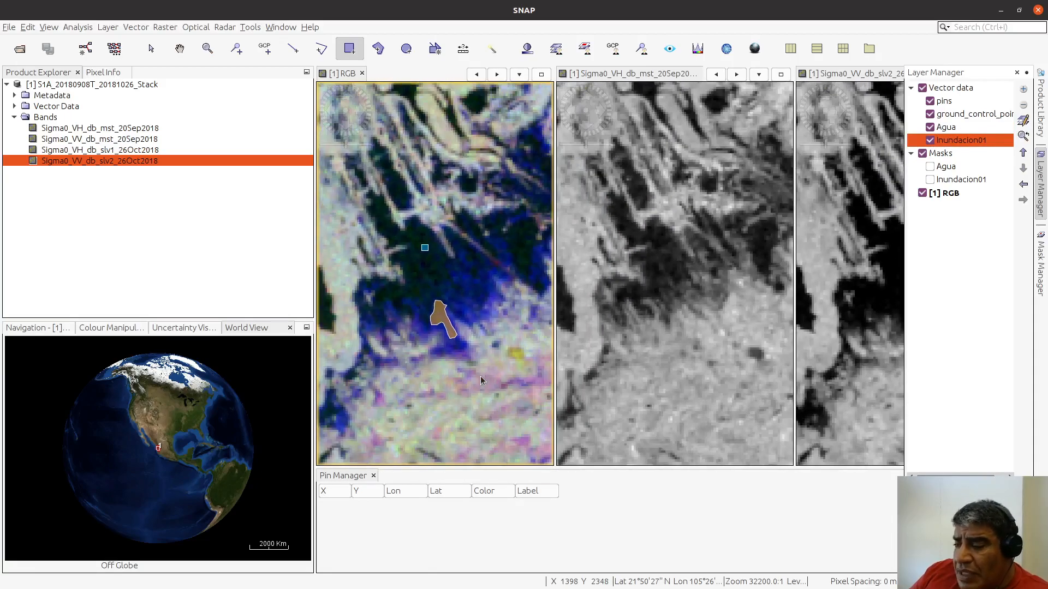
{"action": "scroll", "coordinate": [480, 375], "scroll_direction": "down", "scroll_amount": 4}
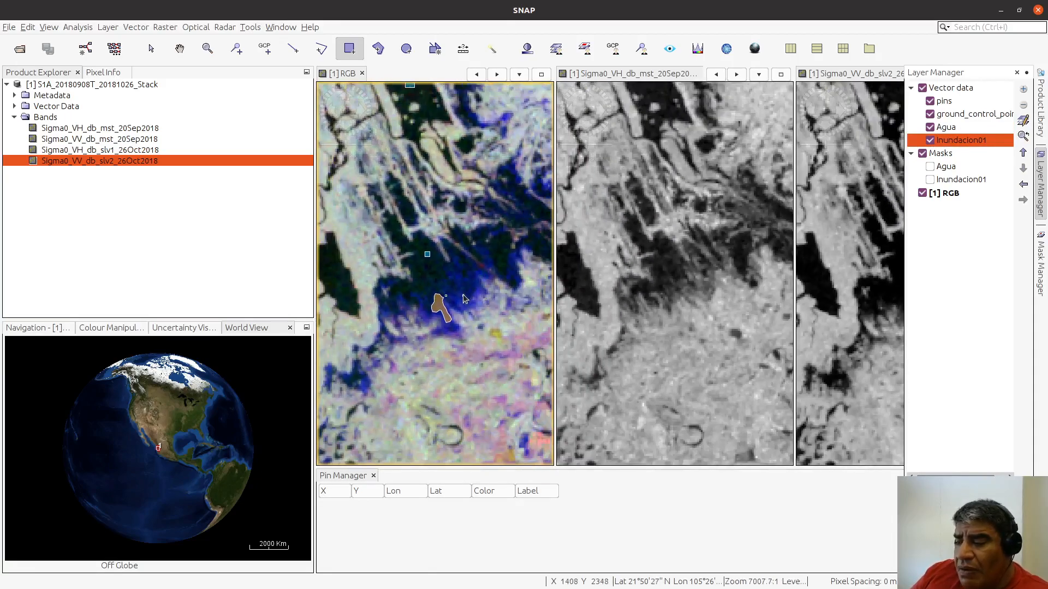
{"action": "scroll", "coordinate": [463, 295], "scroll_direction": "down", "scroll_amount": 4}
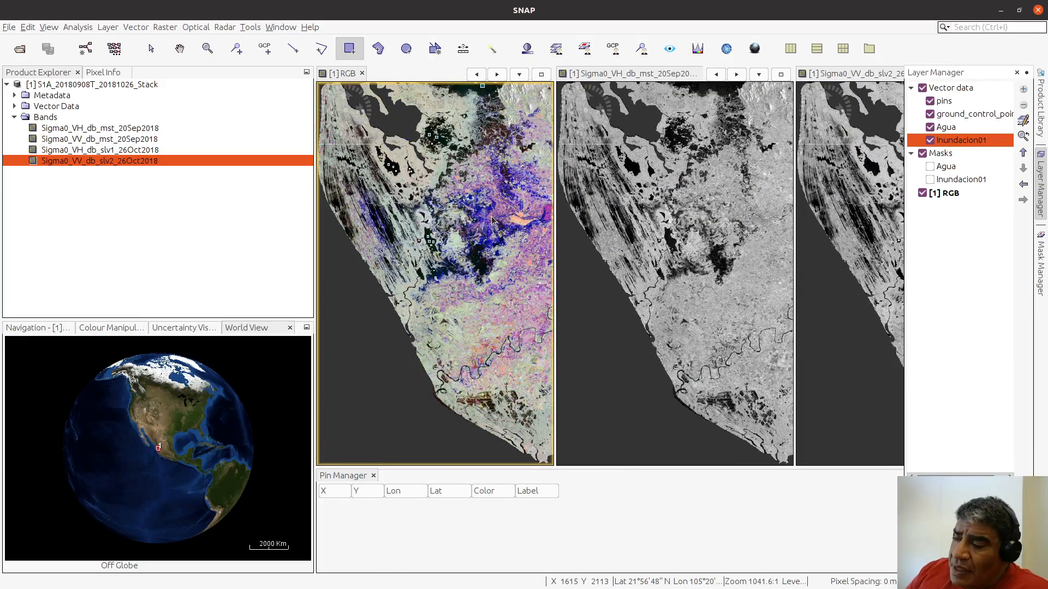
{"action": "scroll", "coordinate": [491, 220], "scroll_direction": "up", "scroll_amount": 4}
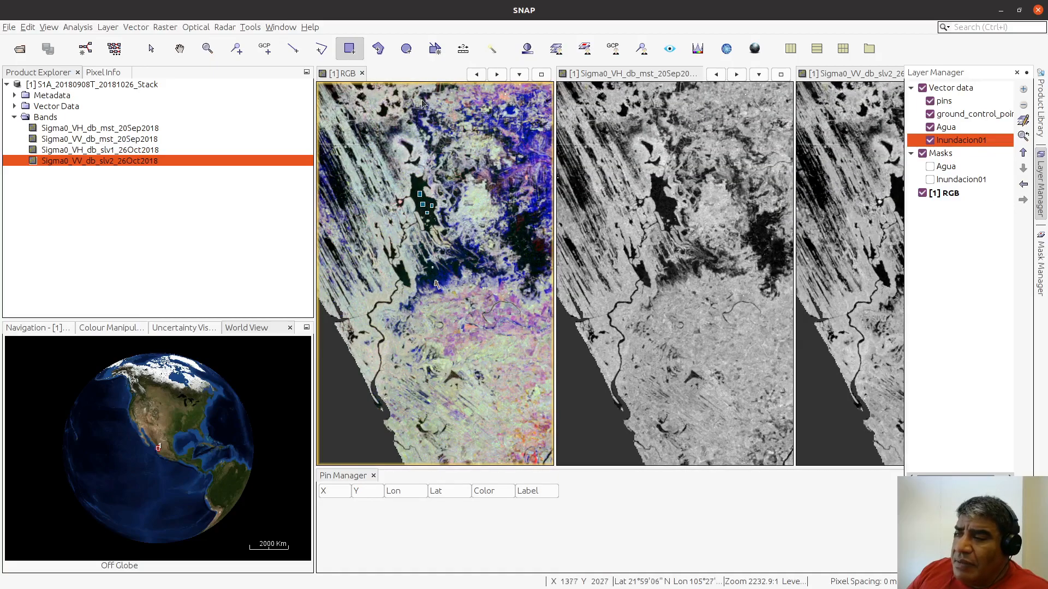
{"action": "left_click", "coordinate": [180, 49]}
{"action": "left_click_drag", "start_coordinate": [529, 180], "coordinate": [392, 277]}
{"action": "scroll", "coordinate": [391, 277], "scroll_direction": "up", "scroll_amount": 5}
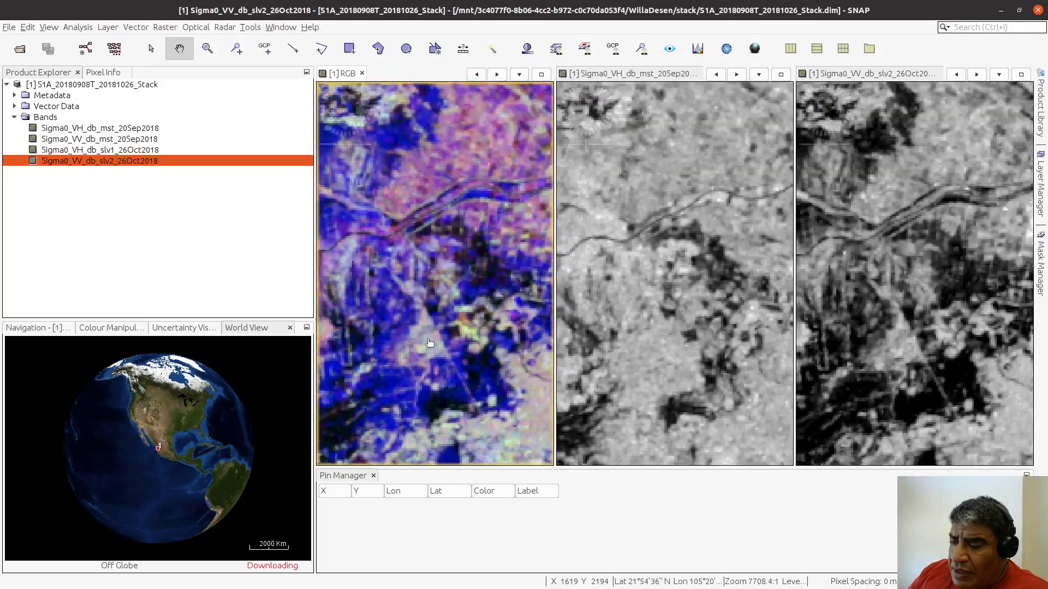
{"action": "scroll", "coordinate": [453, 303], "scroll_direction": "up", "scroll_amount": 6}
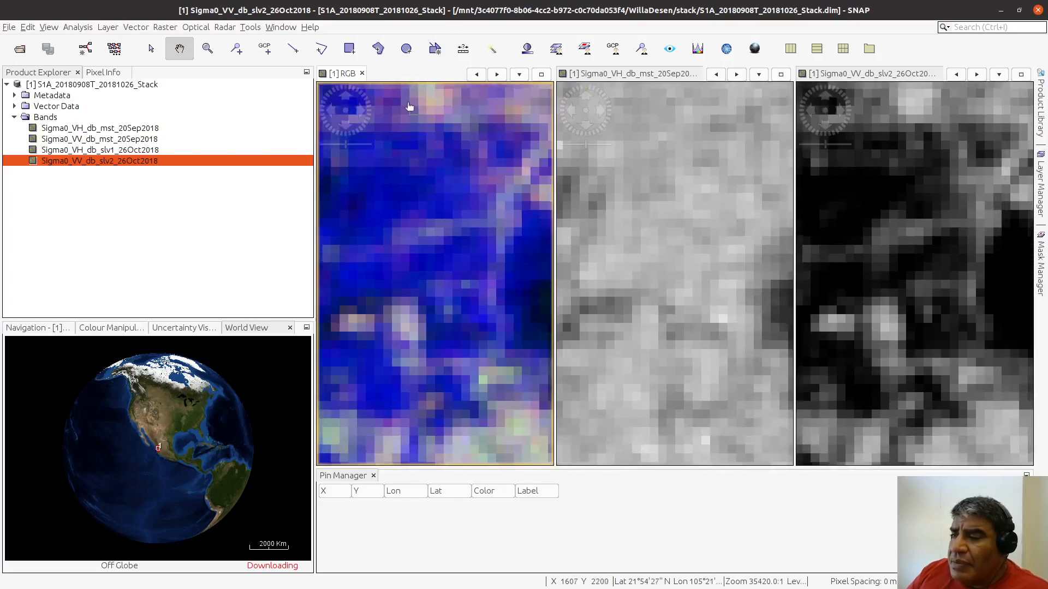
{"action": "left_click", "coordinate": [350, 49]}
{"action": "left_click_drag", "start_coordinate": [392, 182], "coordinate": [443, 210]}
{"action": "left_click_drag", "start_coordinate": [353, 266], "coordinate": [380, 280]}
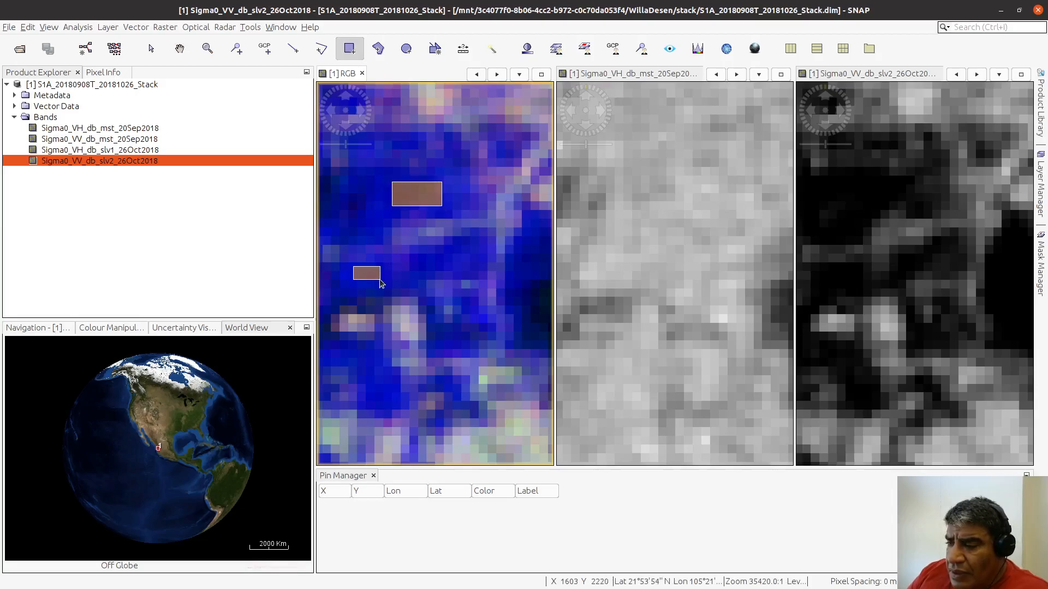
{"action": "left_click_drag", "start_coordinate": [431, 255], "coordinate": [464, 270]}
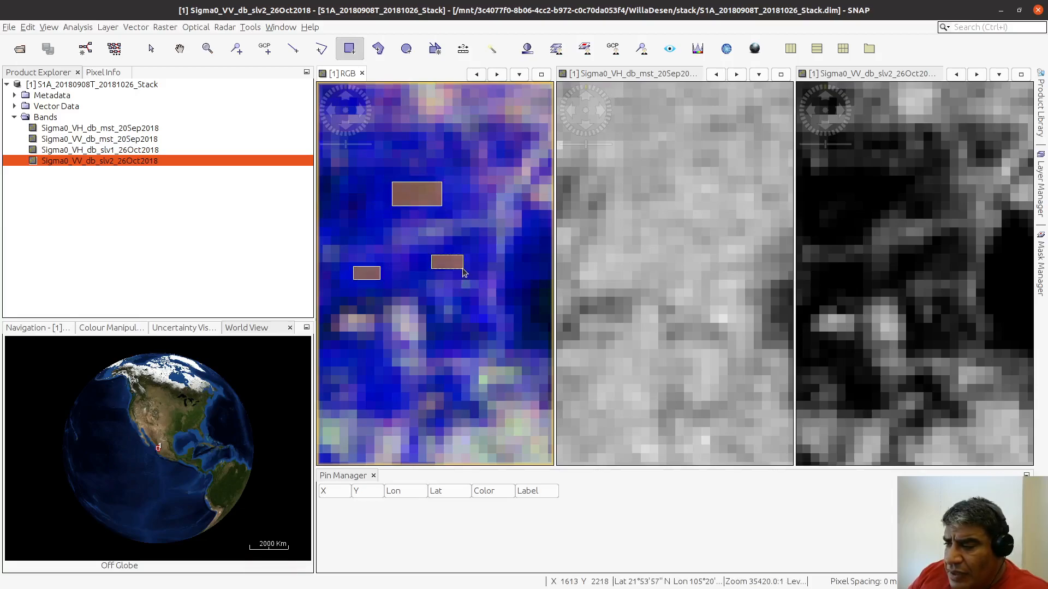
Step: Add four more Inundacion01 rectangles in the same blue flooded fields: three farther south and one narrow upright one to the northwest
{"action": "left_click_drag", "start_coordinate": [349, 354], "coordinate": [377, 365]}
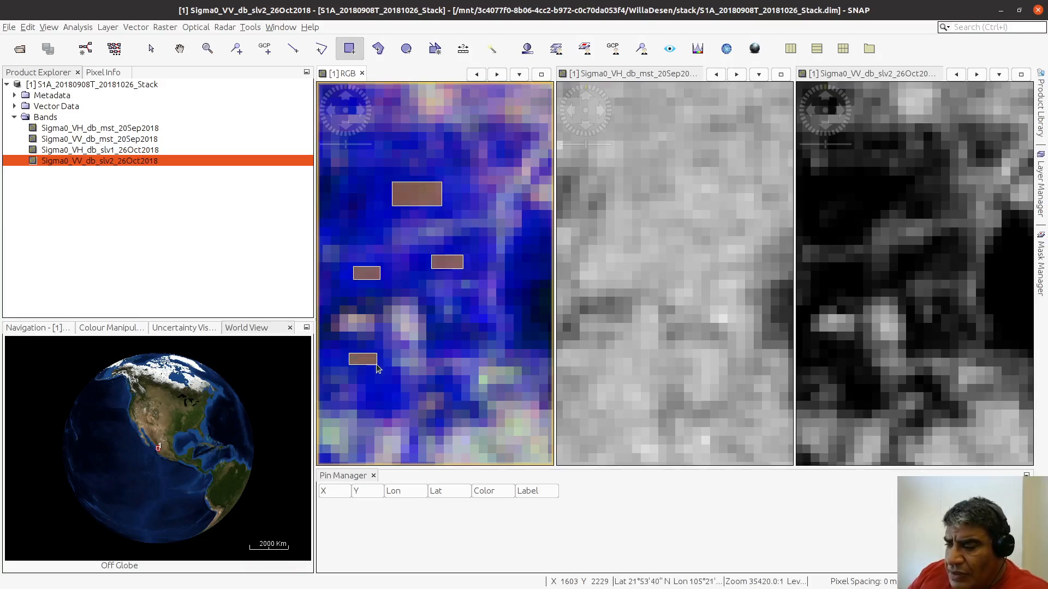
{"action": "left_click_drag", "start_coordinate": [443, 326], "coordinate": [480, 345]}
{"action": "left_click_drag", "start_coordinate": [373, 381], "coordinate": [389, 397]}
{"action": "mouse_move", "coordinate": [363, 151]}
{"action": "left_mouse_down"}
{"action": "mouse_move", "coordinate": [381, 192]}
{"action": "mouse_move", "coordinate": [381, 182]}
{"action": "left_mouse_up"}
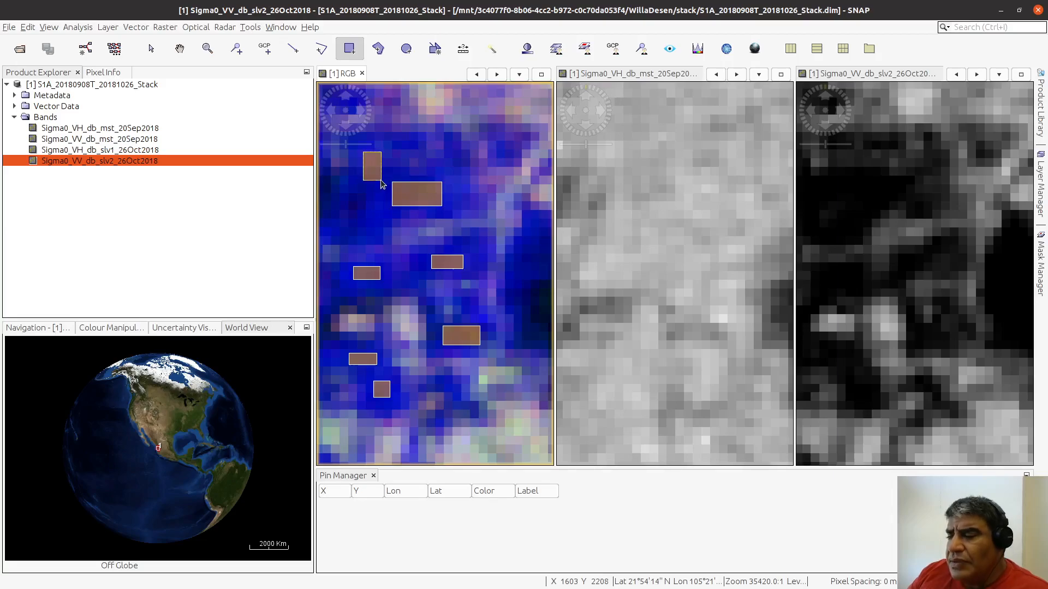
Step: Hide and show the Inundacion01 vector layer to check that the seven new rectangles belong to it
{"action": "left_click", "coordinate": [1040, 180]}
{"action": "left_click", "coordinate": [930, 140]}
{"action": "left_click", "coordinate": [936, 145]}
{"action": "left_click", "coordinate": [935, 146]}
{"action": "left_click", "coordinate": [936, 146]}
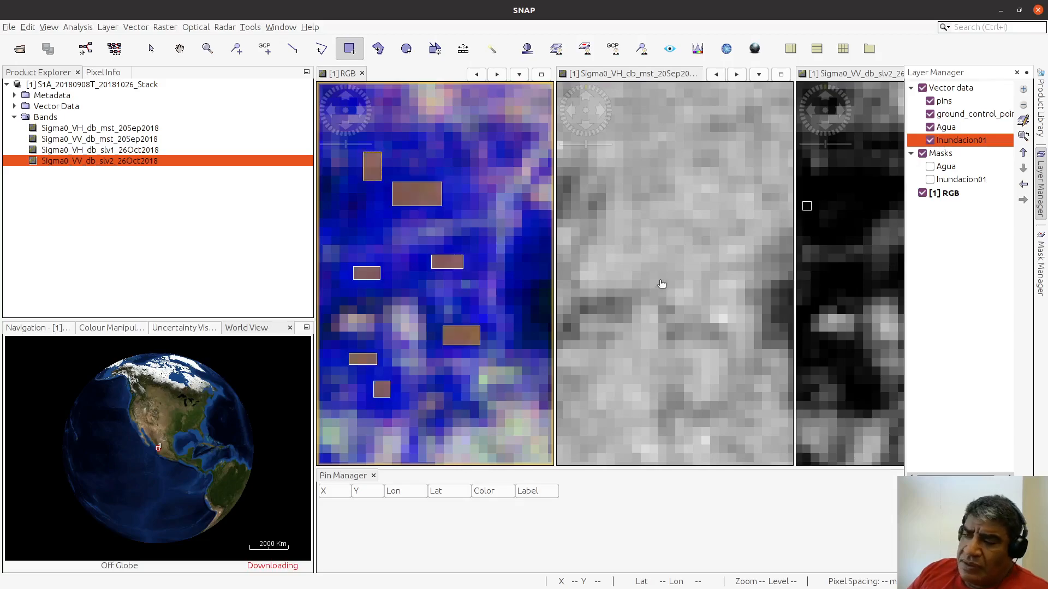
Step: Examine the isolated blue patch southeast of the new rectangles up close, comparing the RGB view with the Sigma0_VH_db_mst_20Sep2018 band
{"action": "scroll", "coordinate": [478, 281], "scroll_direction": "down", "scroll_amount": 5}
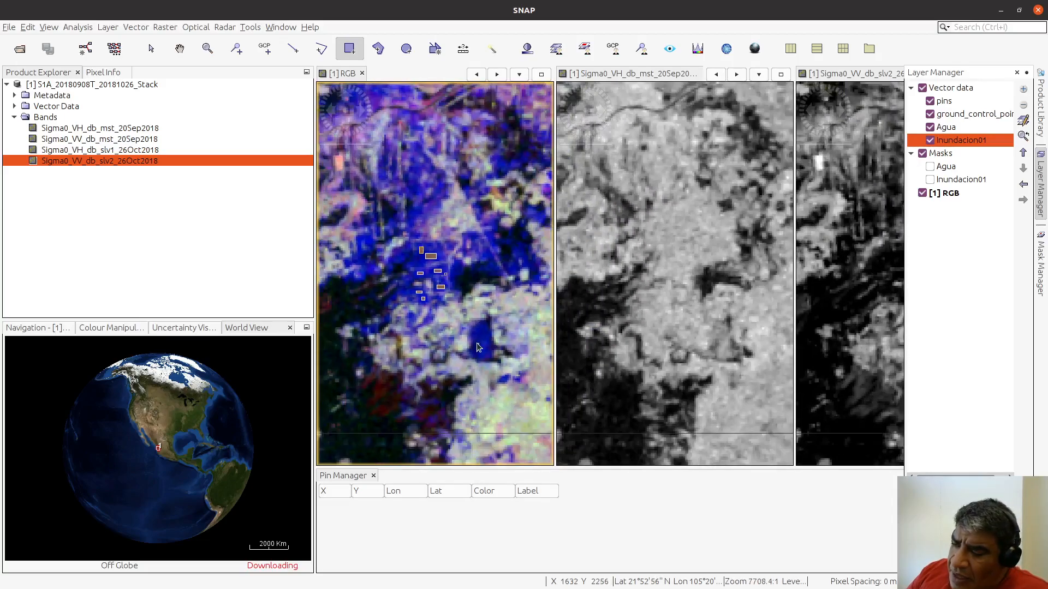
{"action": "scroll", "coordinate": [480, 328], "scroll_direction": "up", "scroll_amount": 3}
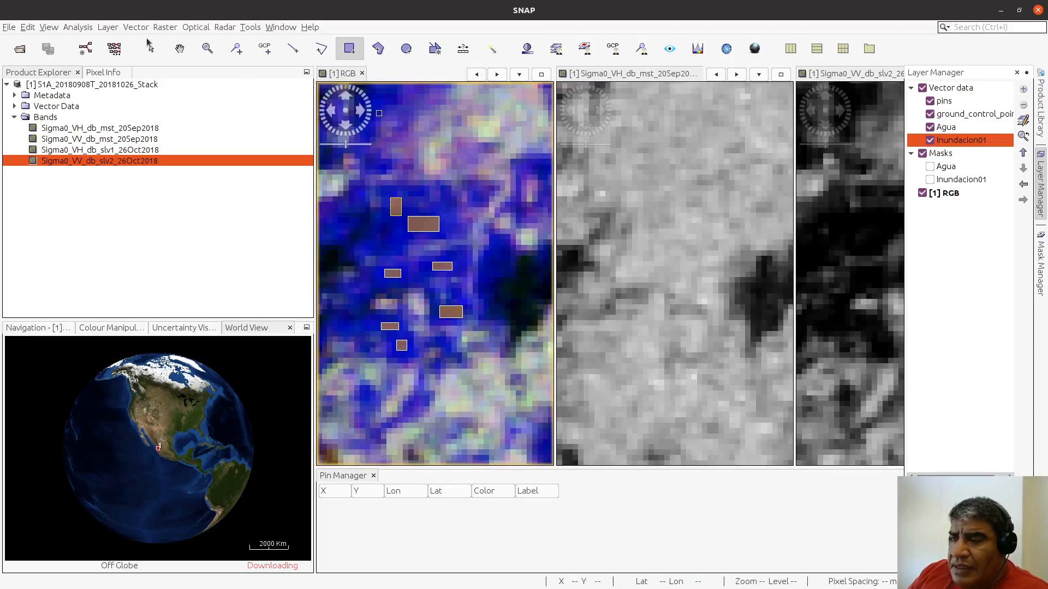
{"action": "left_click", "coordinate": [184, 52]}
{"action": "left_click_drag", "start_coordinate": [488, 400], "coordinate": [358, 241]}
{"action": "scroll", "coordinate": [454, 326], "scroll_direction": "up", "scroll_amount": 3}
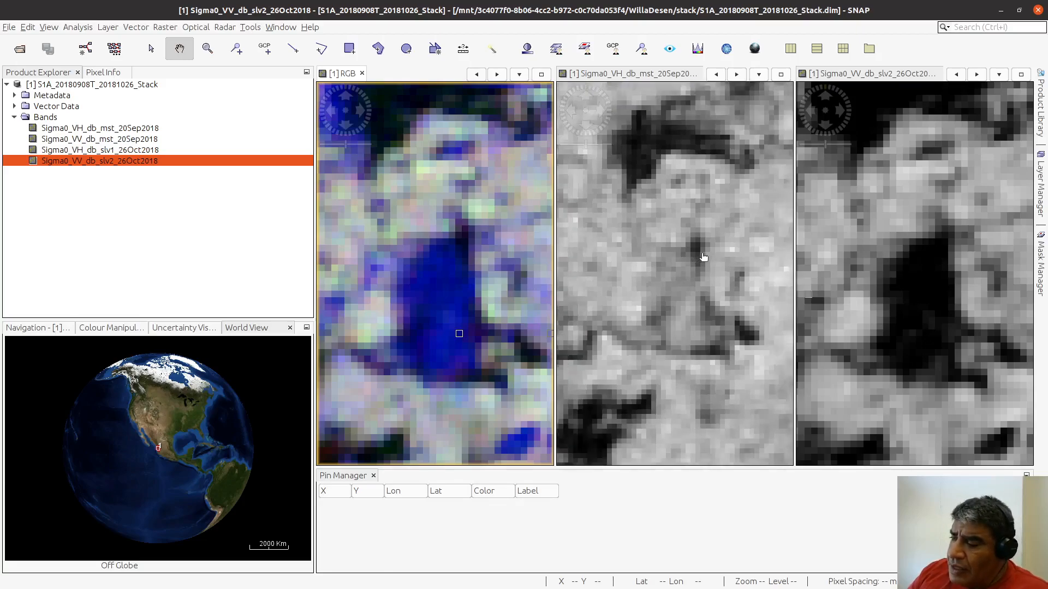
{"action": "scroll", "coordinate": [704, 258], "scroll_direction": "up", "scroll_amount": 1}
{"action": "scroll", "coordinate": [704, 258], "scroll_direction": "up", "scroll_amount": 2}
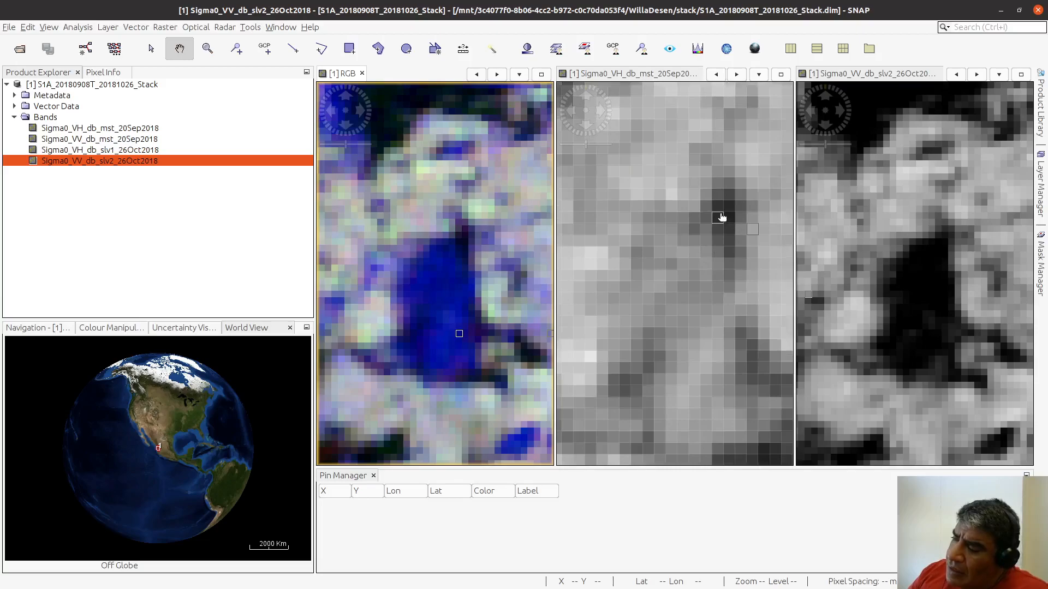
{"action": "scroll", "coordinate": [707, 245], "scroll_direction": "up", "scroll_amount": 1}
{"action": "scroll", "coordinate": [712, 240], "scroll_direction": "up", "scroll_amount": 1}
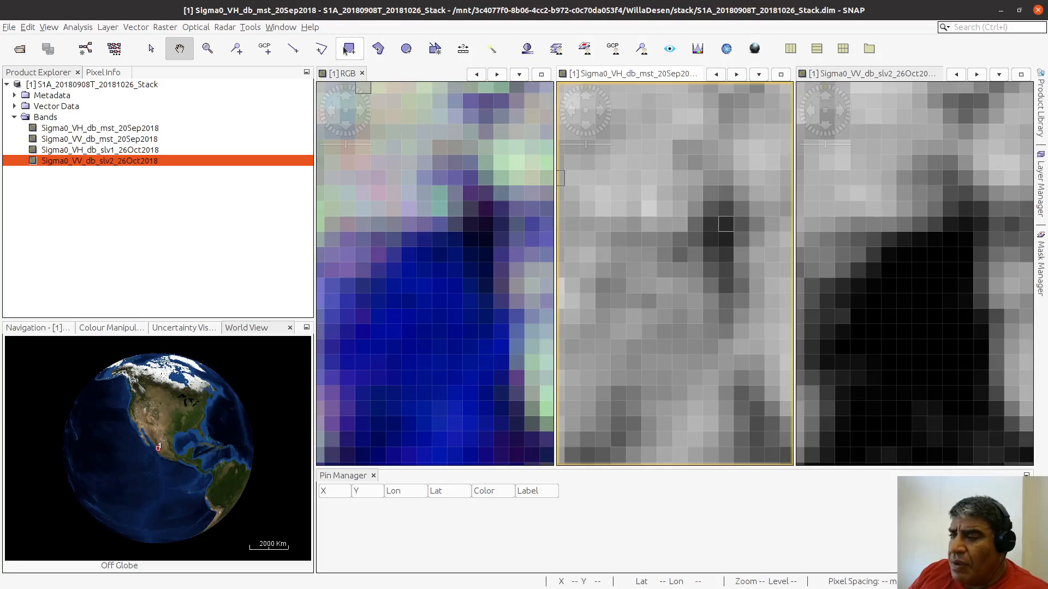
Step: With Inundacion01 as the active layer, draw a large rectangle on the Sigma0_VH_db_mst_20Sep2018 view over the northwestern part of the isolated flooded patch
{"action": "left_click", "coordinate": [1041, 181]}
{"action": "left_click", "coordinate": [946, 128]}
{"action": "left_click", "coordinate": [938, 141]}
{"action": "left_click", "coordinate": [930, 128]}
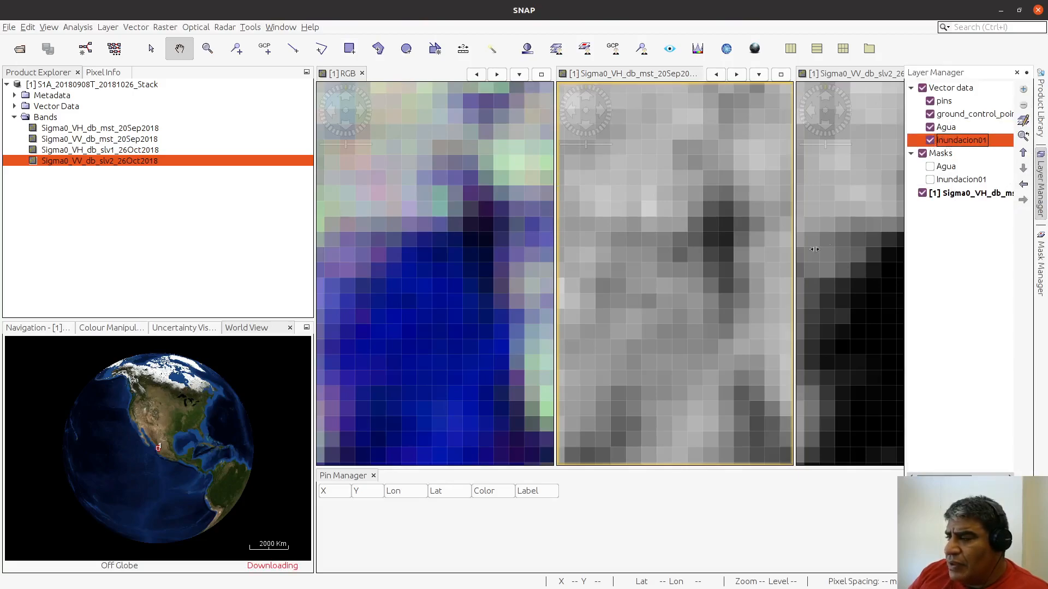
{"action": "left_click", "coordinate": [350, 55]}
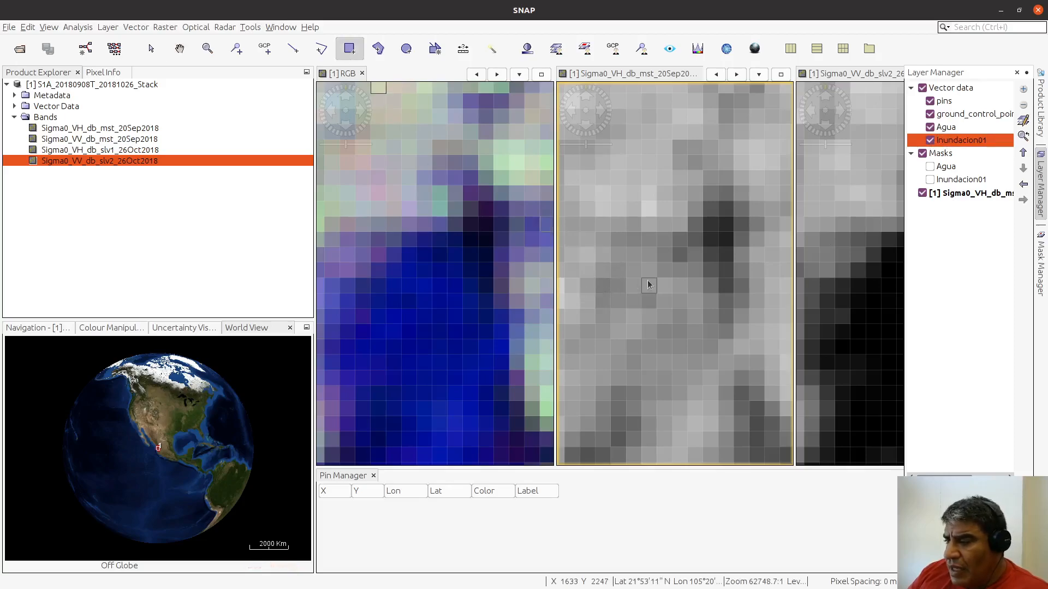
{"action": "left_click_drag", "start_coordinate": [694, 271], "coordinate": [582, 366]}
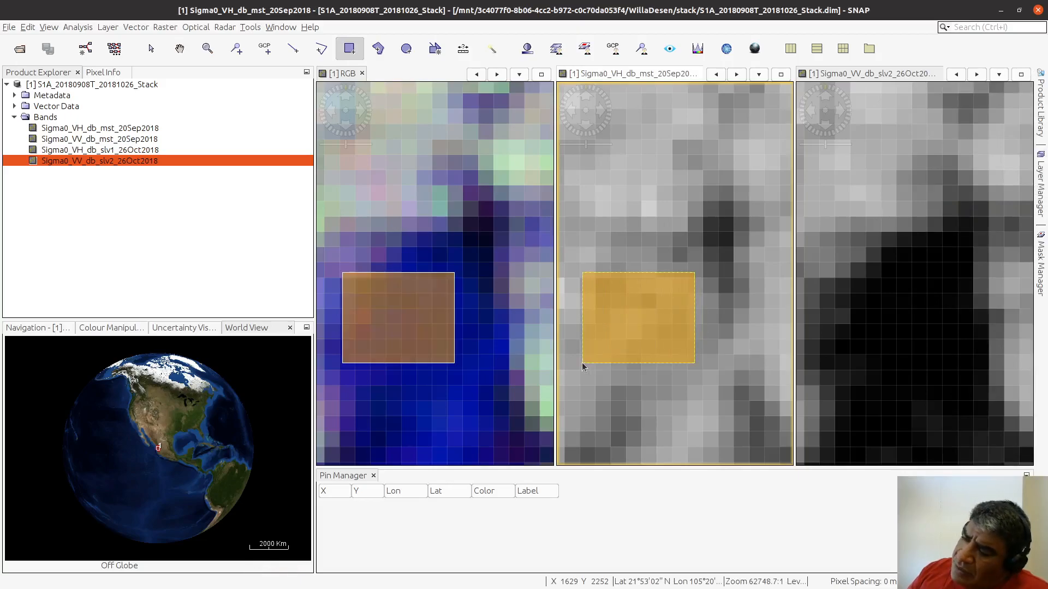
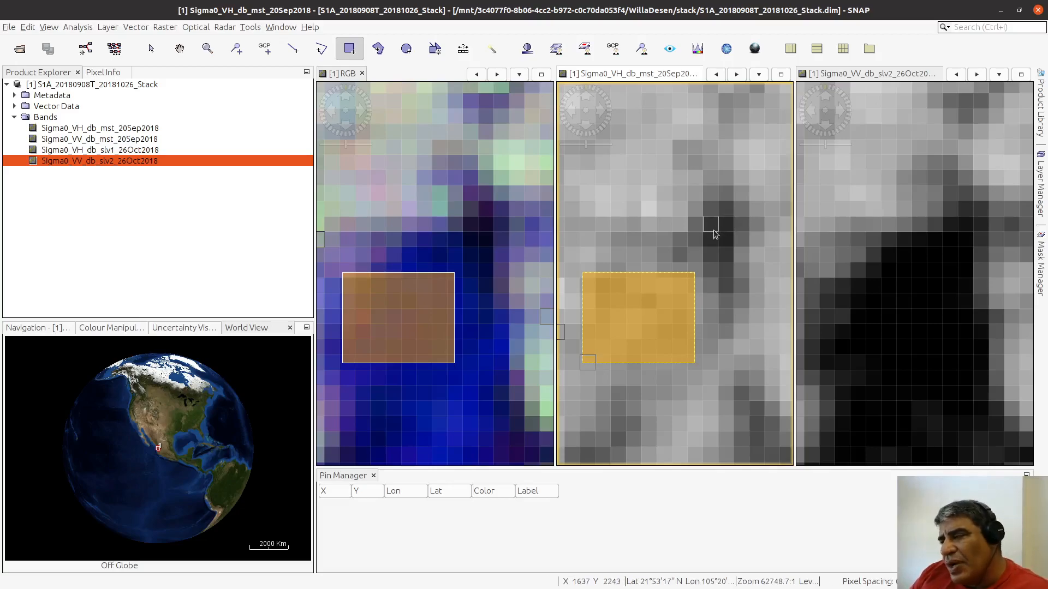
Step: Draw two more Inundacion01 rectangles on the Sigma0_VH_db_mst_20Sep2018 view in the southern part of the isolated flooded patch, the smaller one between the other two
{"action": "scroll", "coordinate": [644, 346], "scroll_direction": "up", "scroll_amount": 1}
{"action": "scroll", "coordinate": [644, 346], "scroll_direction": "down", "scroll_amount": 5}
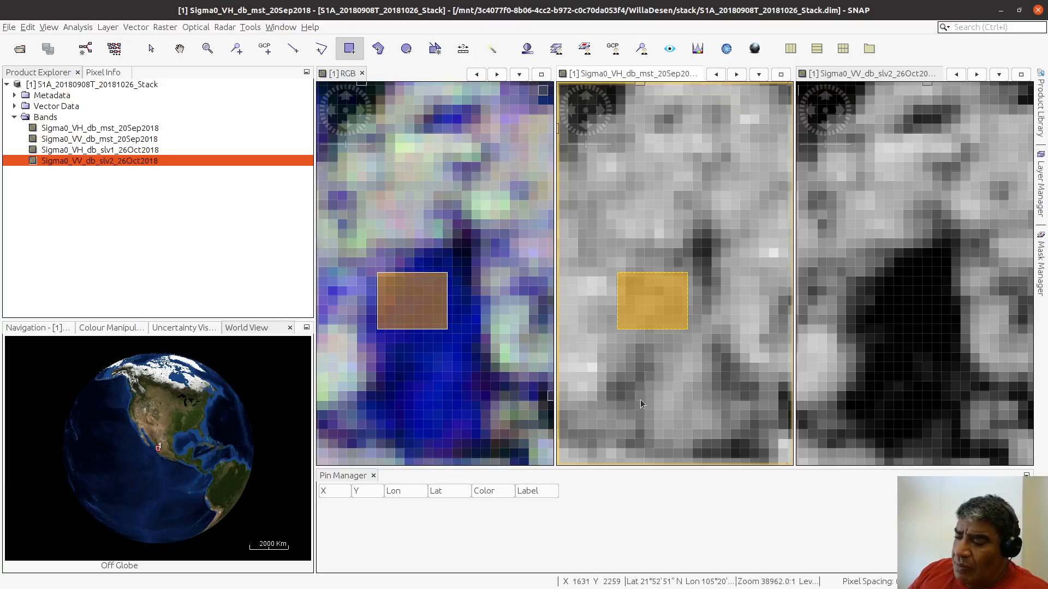
{"action": "scroll", "coordinate": [639, 403], "scroll_direction": "up", "scroll_amount": 1}
{"action": "scroll", "coordinate": [402, 417], "scroll_direction": "up", "scroll_amount": 1}
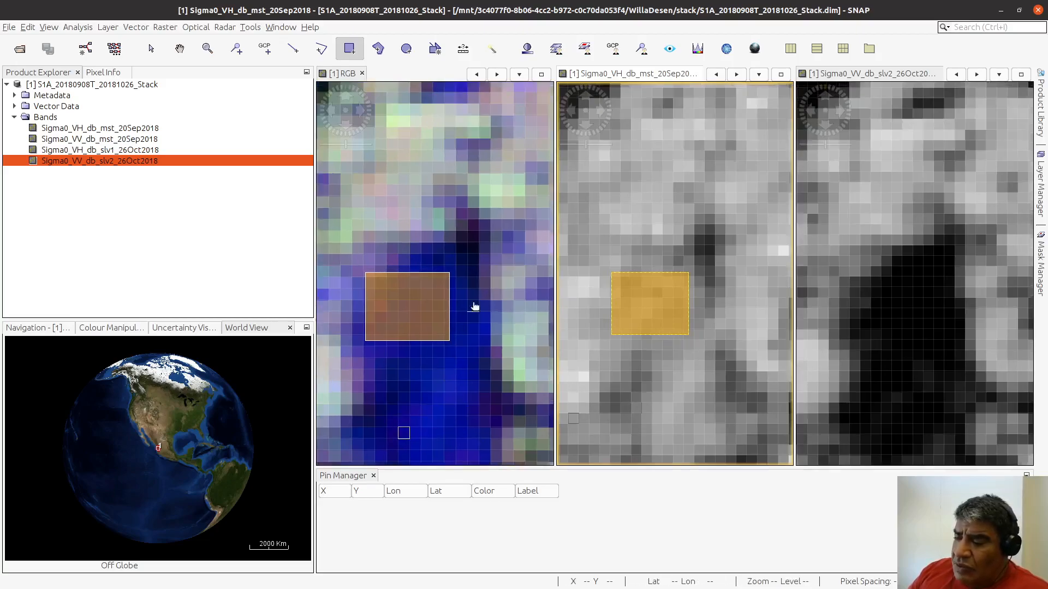
{"action": "left_click", "coordinate": [179, 48]}
{"action": "left_click_drag", "start_coordinate": [460, 307], "coordinate": [437, 228]}
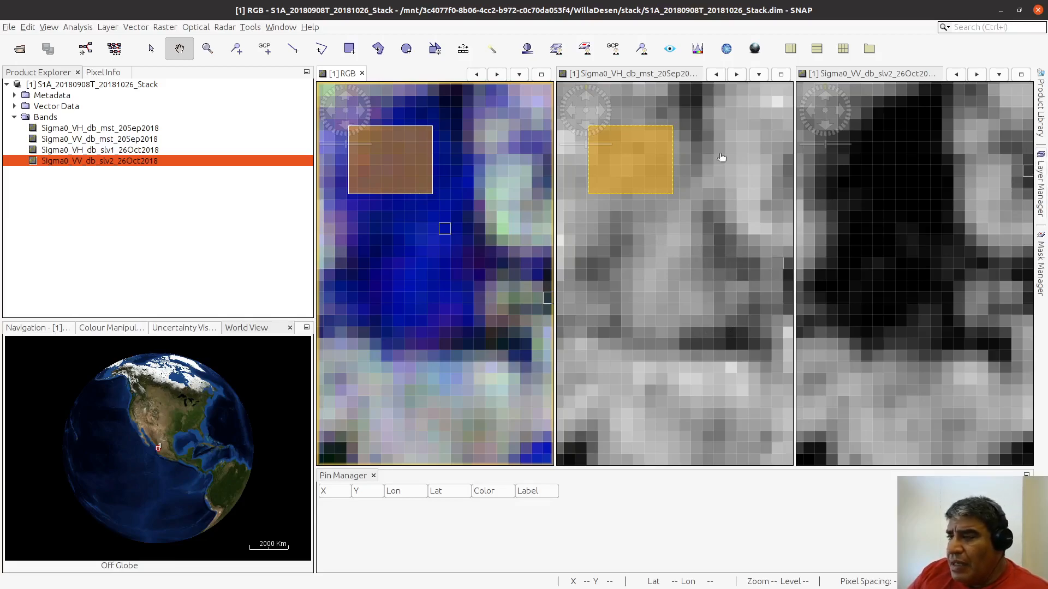
{"action": "left_click", "coordinate": [349, 48]}
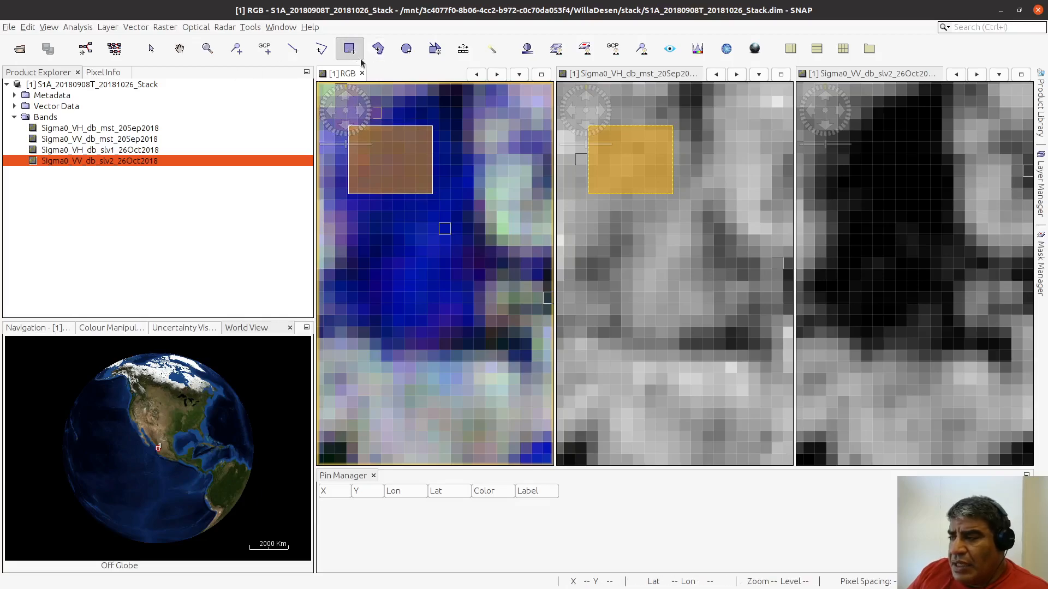
{"action": "left_click", "coordinate": [645, 276]}
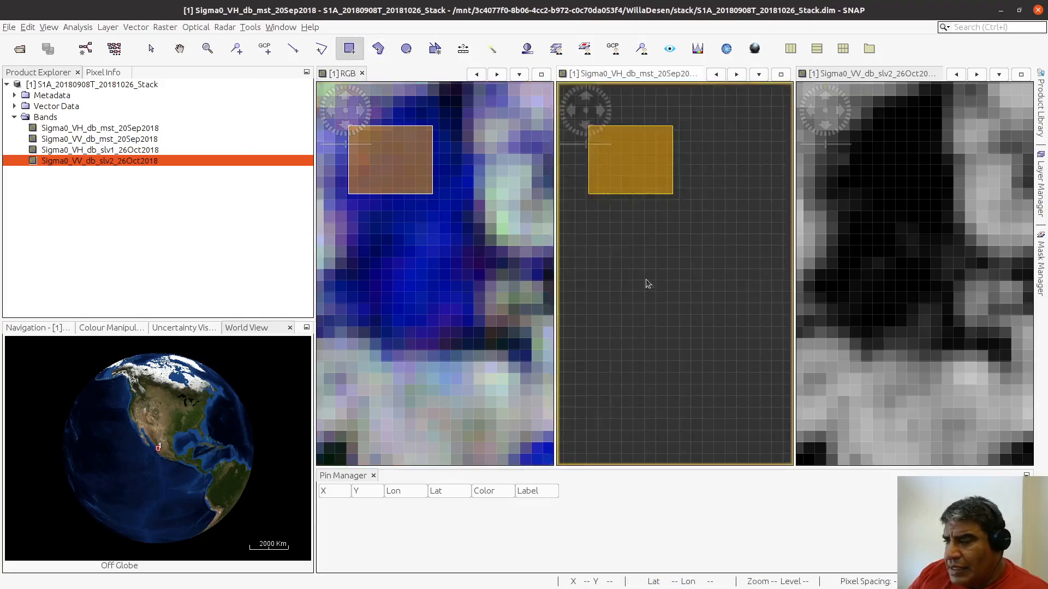
{"action": "left_click_drag", "start_coordinate": [639, 258], "coordinate": [698, 315]}
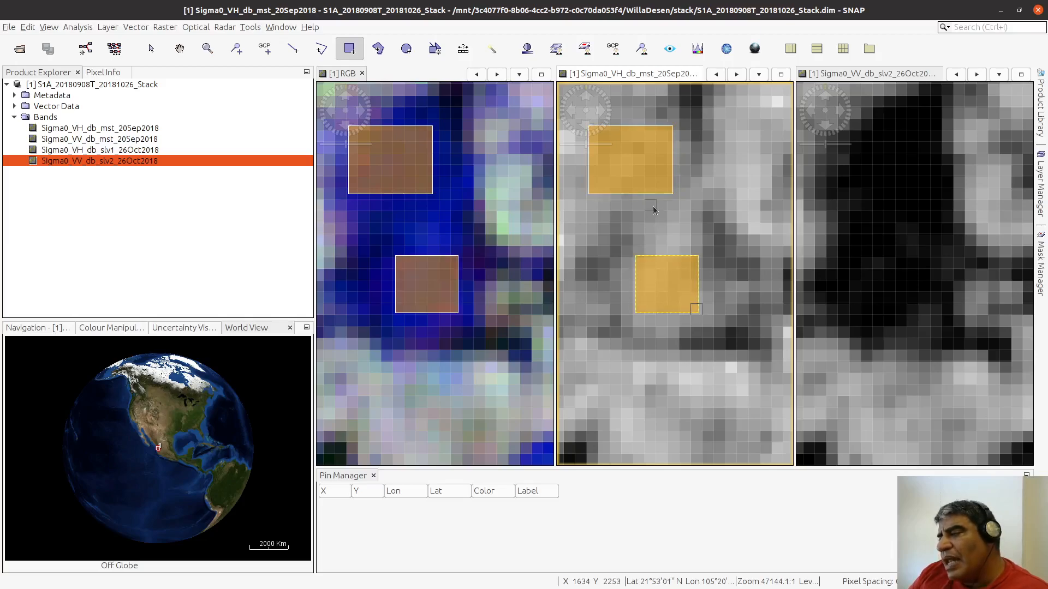
{"action": "left_click_drag", "start_coordinate": [657, 209], "coordinate": [687, 246]}
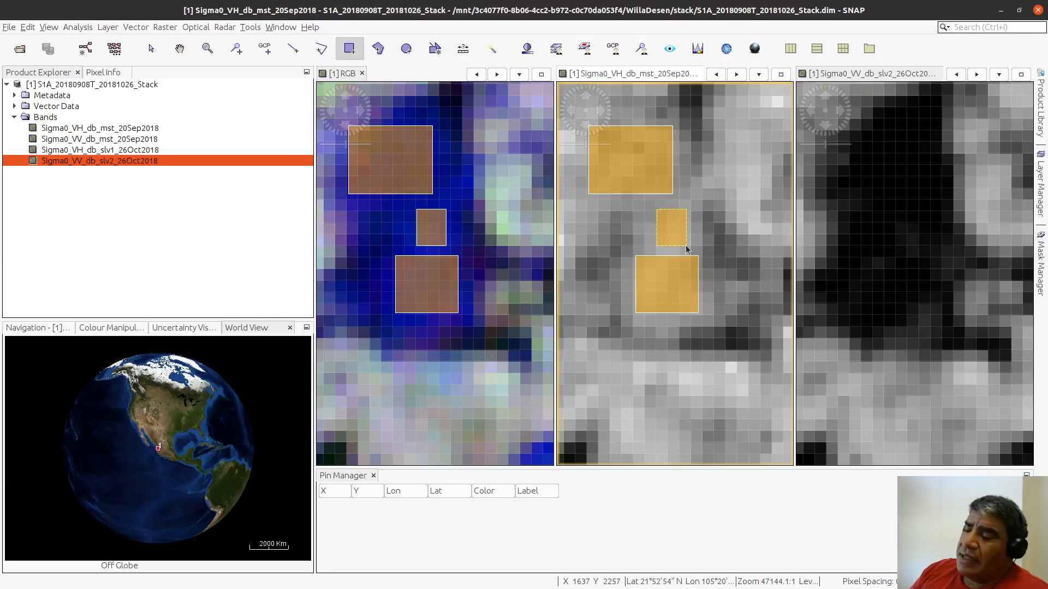
Step: Examine the blue flooded fields north of the patch in the RGB view and check the view and cursor synchronisation options of the Navigation window
{"action": "scroll", "coordinate": [686, 248], "scroll_direction": "down", "scroll_amount": 5}
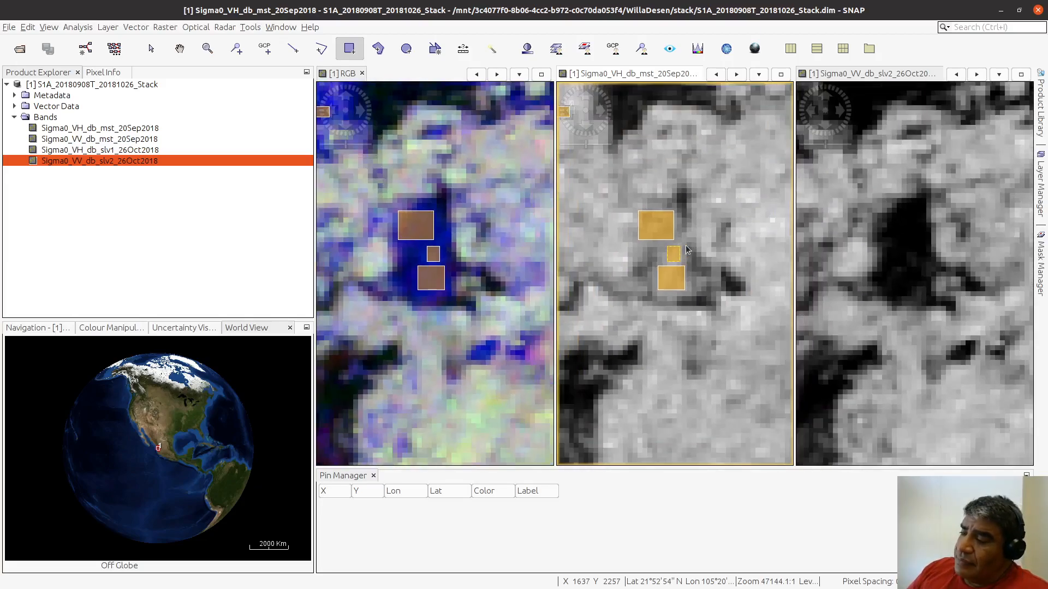
{"action": "scroll", "coordinate": [686, 248], "scroll_direction": "down", "scroll_amount": 2}
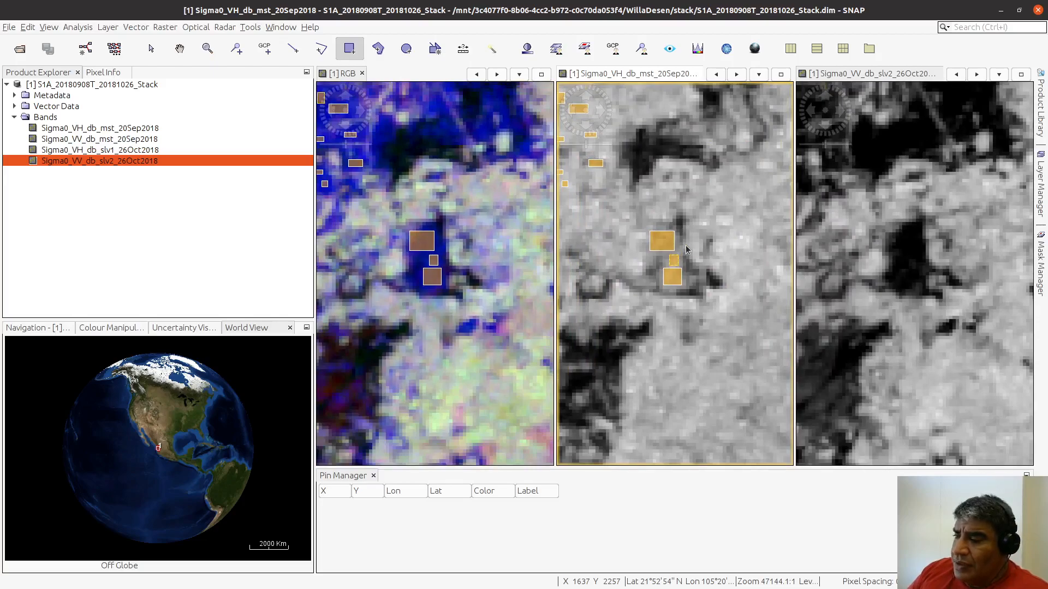
{"action": "scroll", "coordinate": [687, 249], "scroll_direction": "down", "scroll_amount": 2}
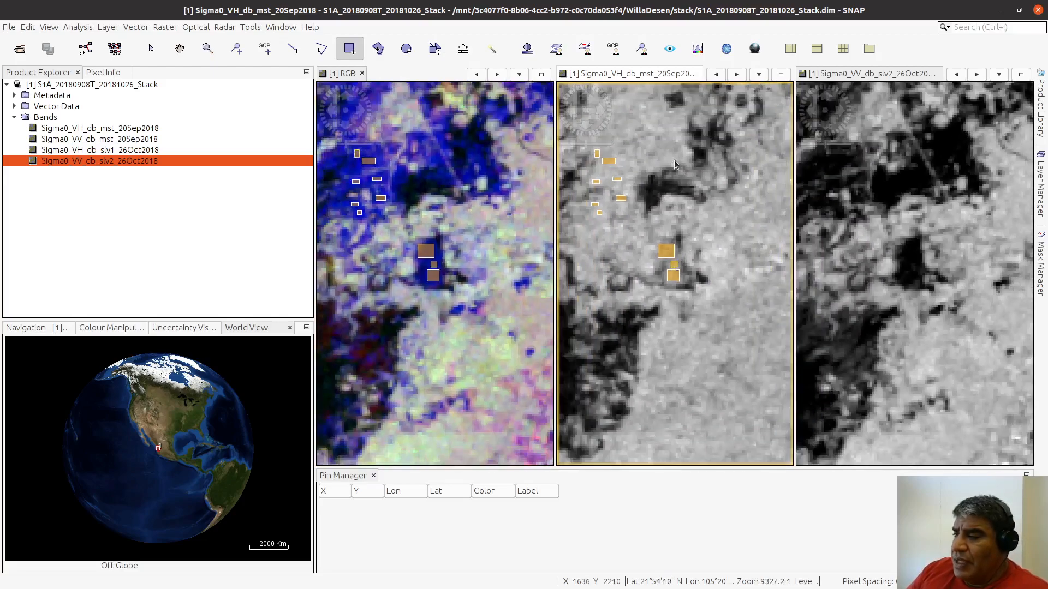
{"action": "left_click", "coordinate": [180, 48]}
{"action": "left_click_drag", "start_coordinate": [658, 153], "coordinate": [627, 317]}
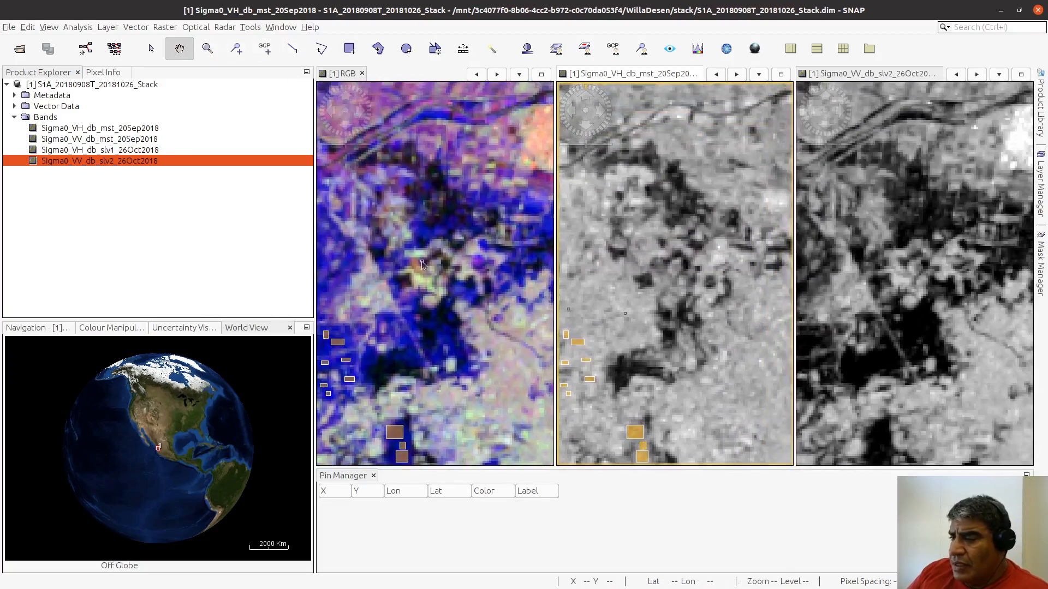
{"action": "scroll", "coordinate": [423, 155], "scroll_direction": "up", "scroll_amount": 4}
{"action": "scroll", "coordinate": [467, 257], "scroll_direction": "up", "scroll_amount": 5}
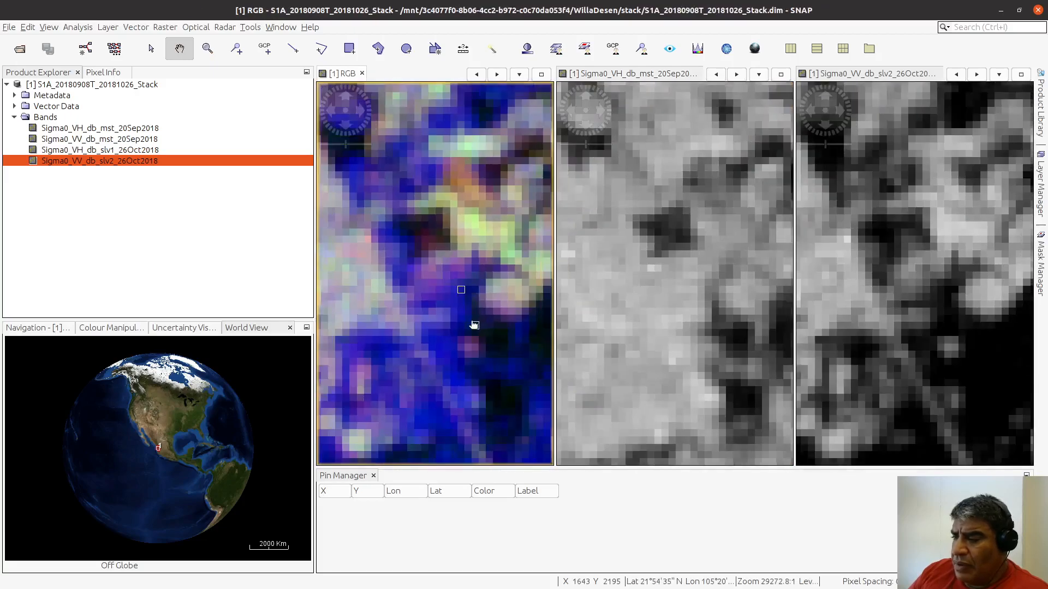
{"action": "left_click_drag", "start_coordinate": [474, 325], "coordinate": [502, 246]}
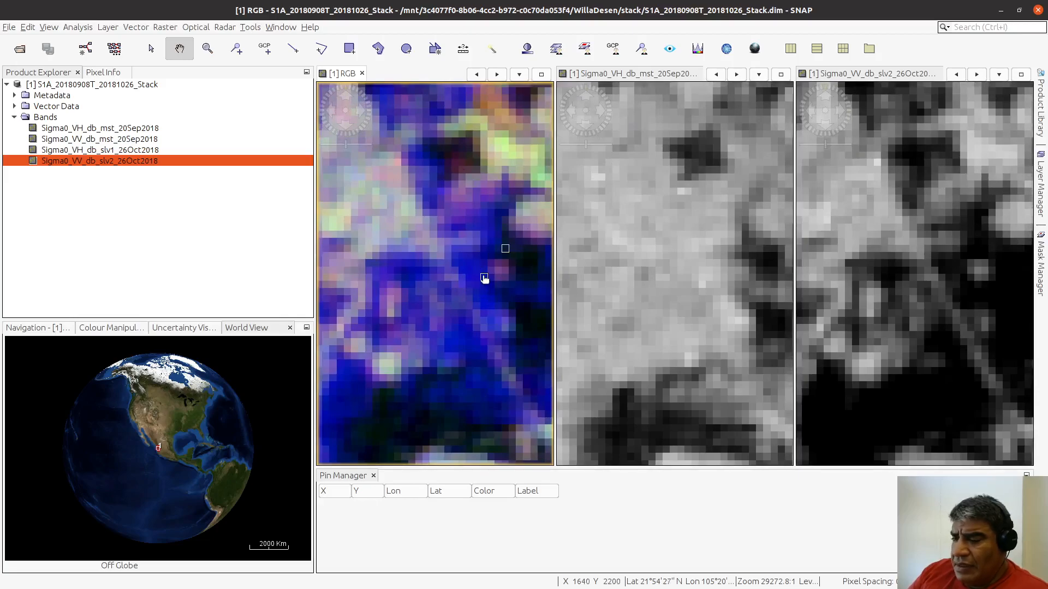
{"action": "left_click", "coordinate": [36, 328]}
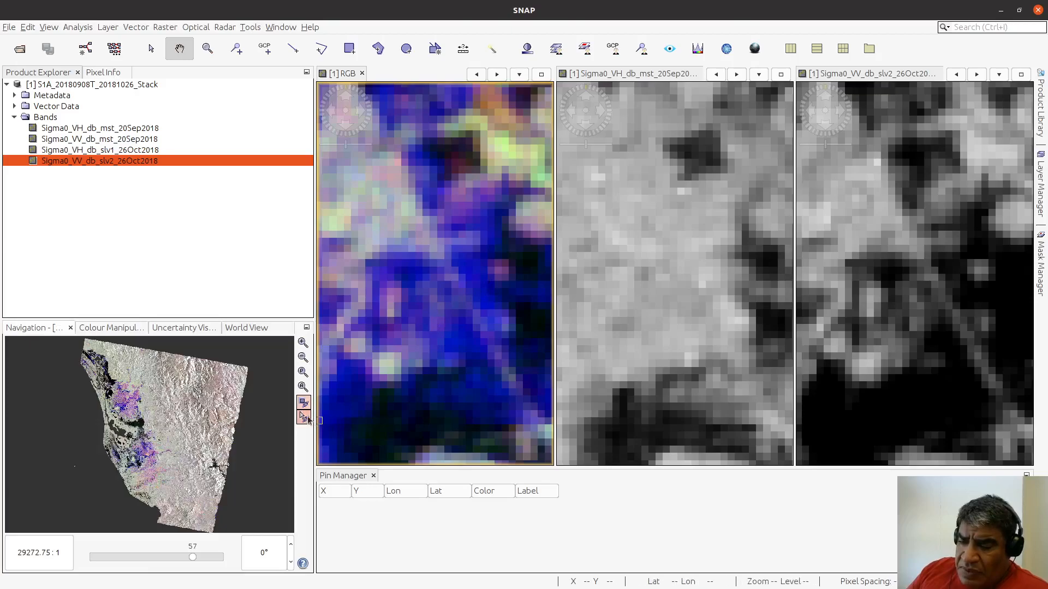
{"action": "left_click", "coordinate": [301, 420]}
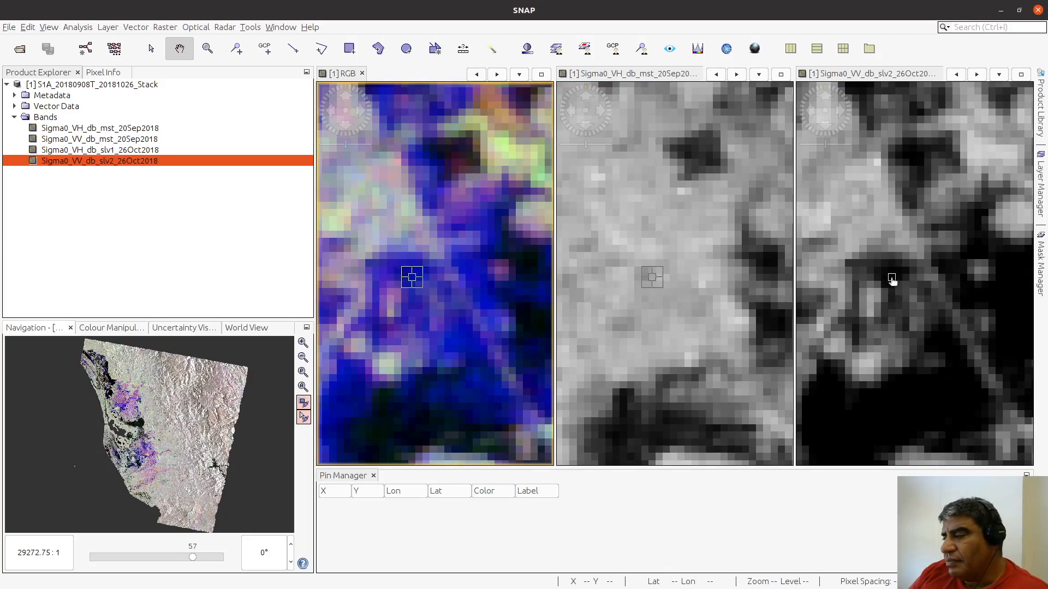
Step: Start a polygon at the northwestern end of the dark strip on the Sigma0_VV_db_slv2_26Oct2018 view, with Inundacion01 as its vector data container
{"action": "scroll", "coordinate": [895, 300], "scroll_direction": "down", "scroll_amount": 2}
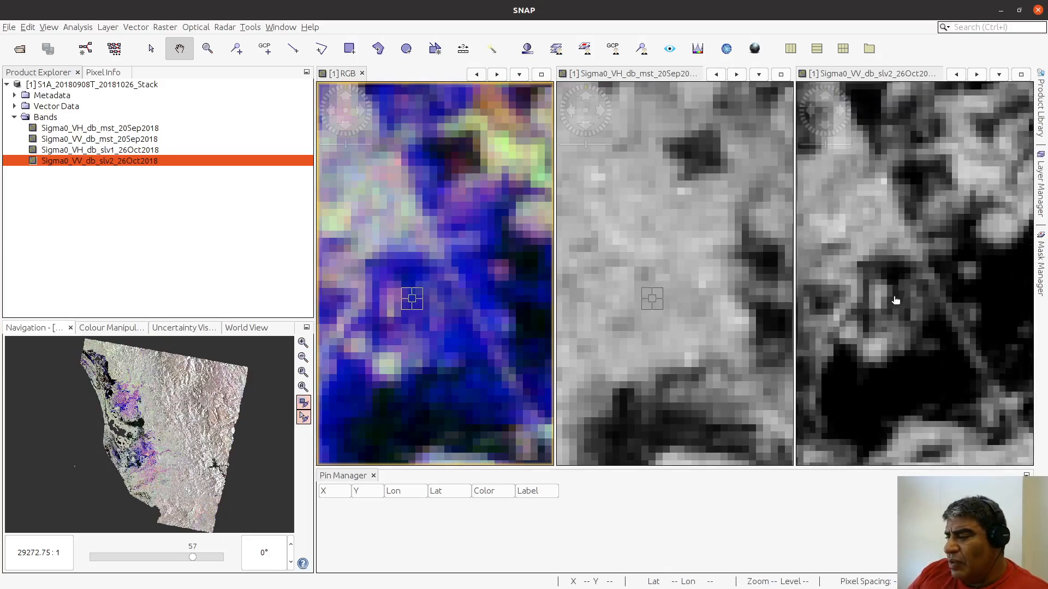
{"action": "scroll", "coordinate": [898, 303], "scroll_direction": "up", "scroll_amount": 3}
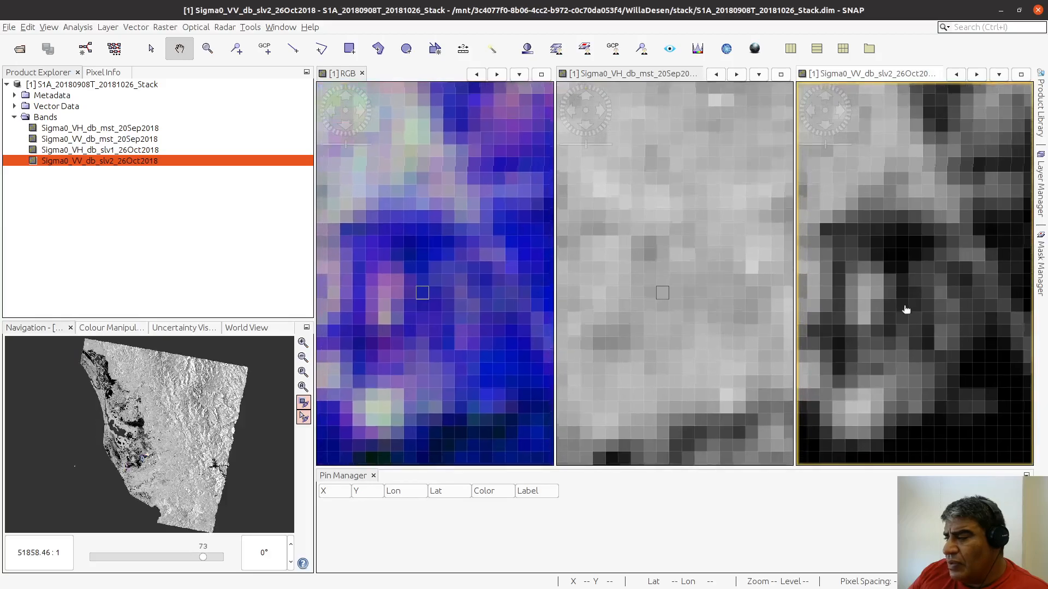
{"action": "left_click_drag", "start_coordinate": [906, 307], "coordinate": [922, 311]}
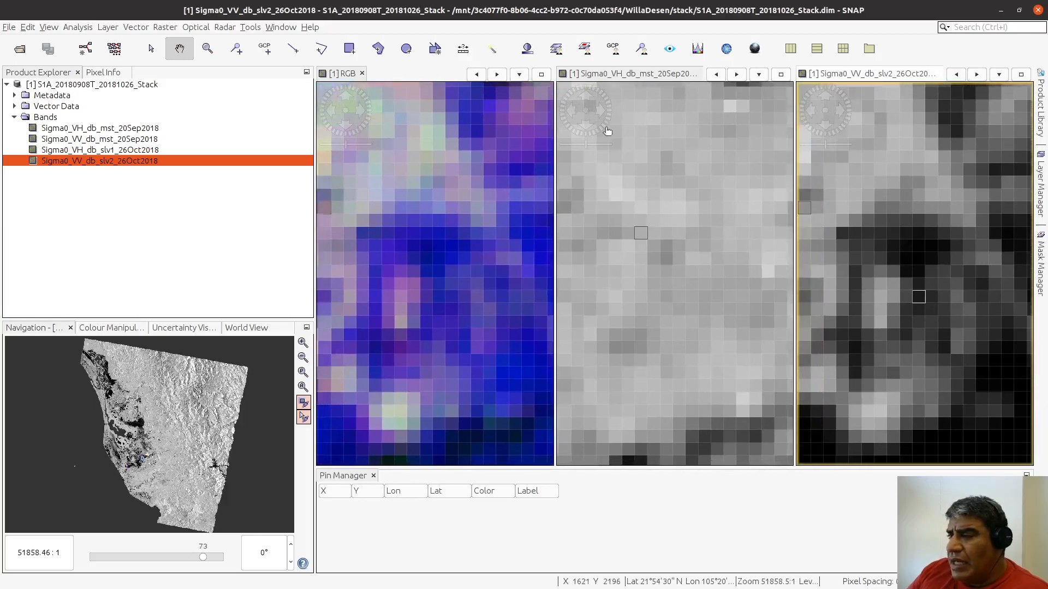
{"action": "left_click", "coordinate": [378, 48]}
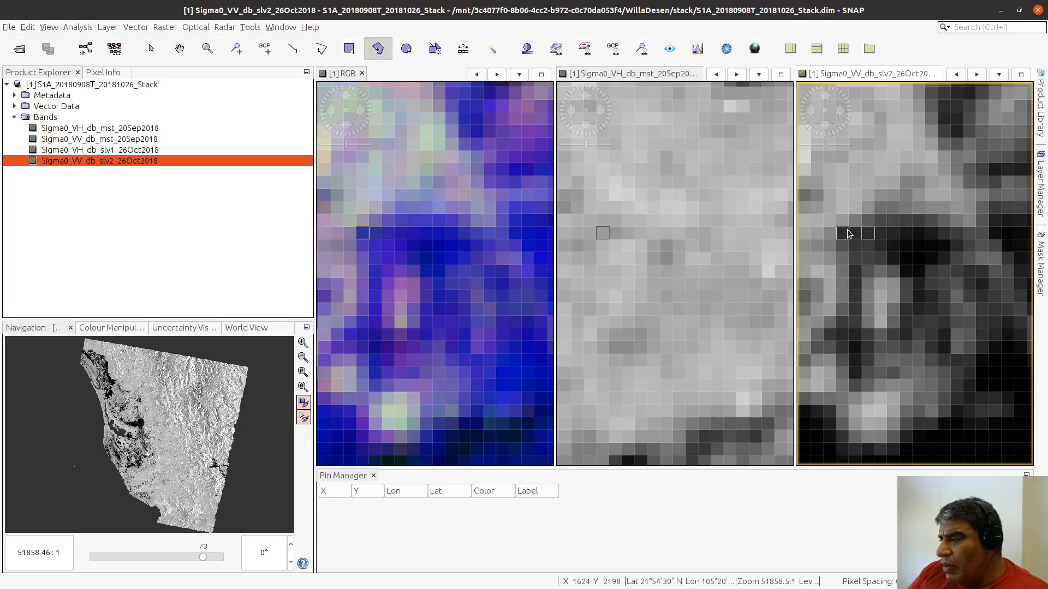
{"action": "left_click", "coordinate": [868, 232]}
{"action": "left_click", "coordinate": [486, 269]}
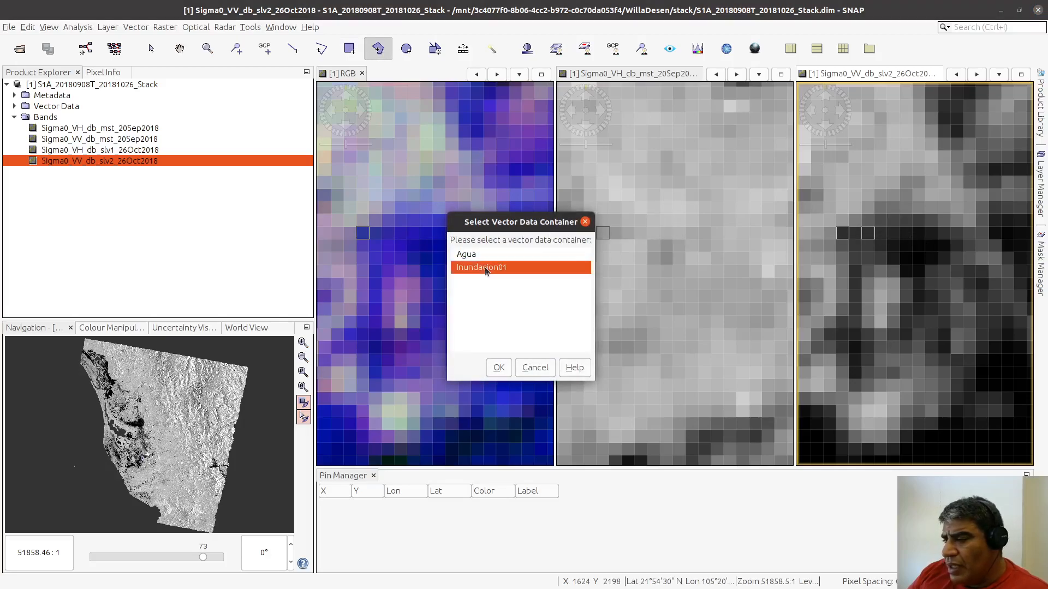
{"action": "left_click", "coordinate": [495, 370]}
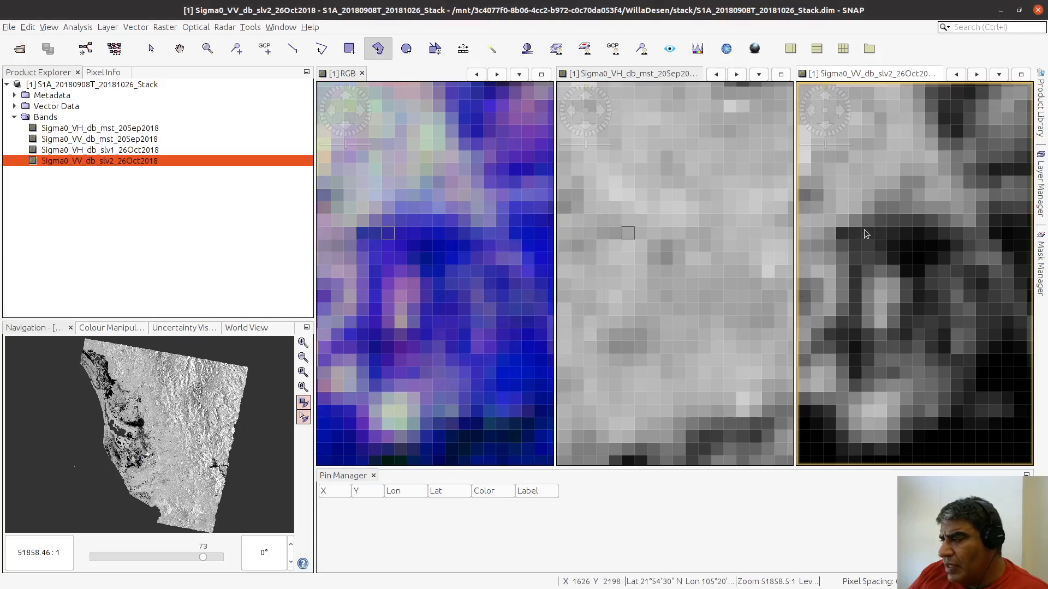
Step: Complete the polygon along the dark east-west strip, with a short arm extending south near its eastern end
{"action": "left_click", "coordinate": [946, 228]}
{"action": "left_click", "coordinate": [948, 254]}
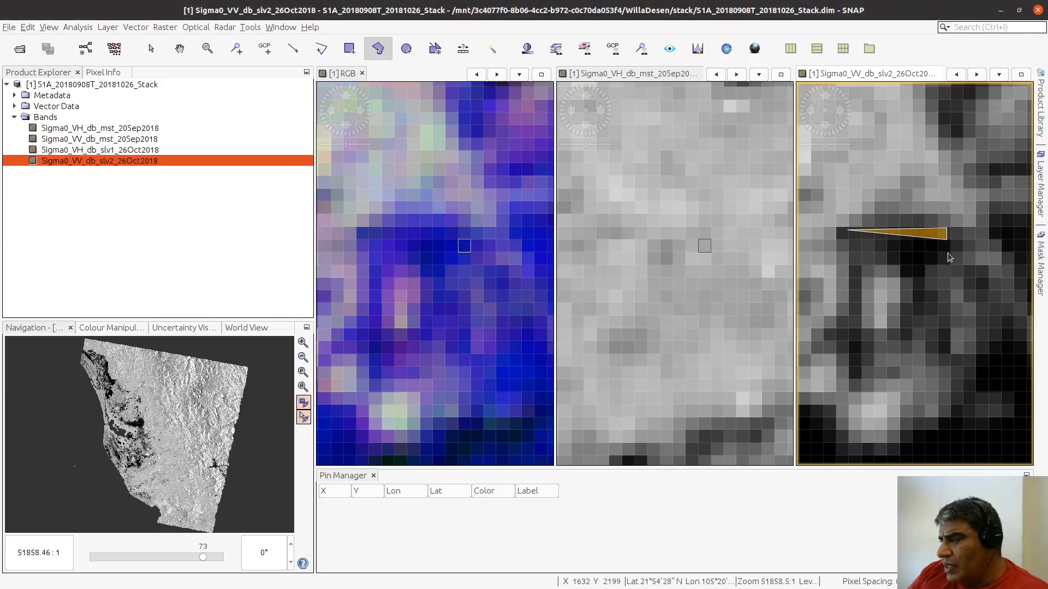
{"action": "double_click", "coordinate": [922, 261]}
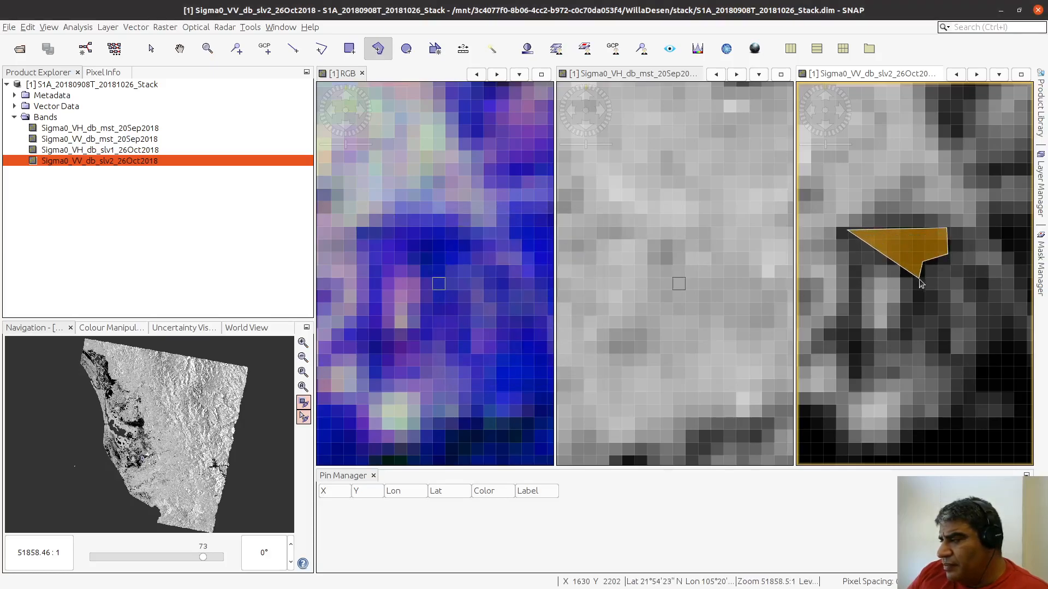
{"action": "left_click", "coordinate": [924, 281]}
{"action": "left_click", "coordinate": [904, 266]}
{"action": "left_click", "coordinate": [906, 252]}
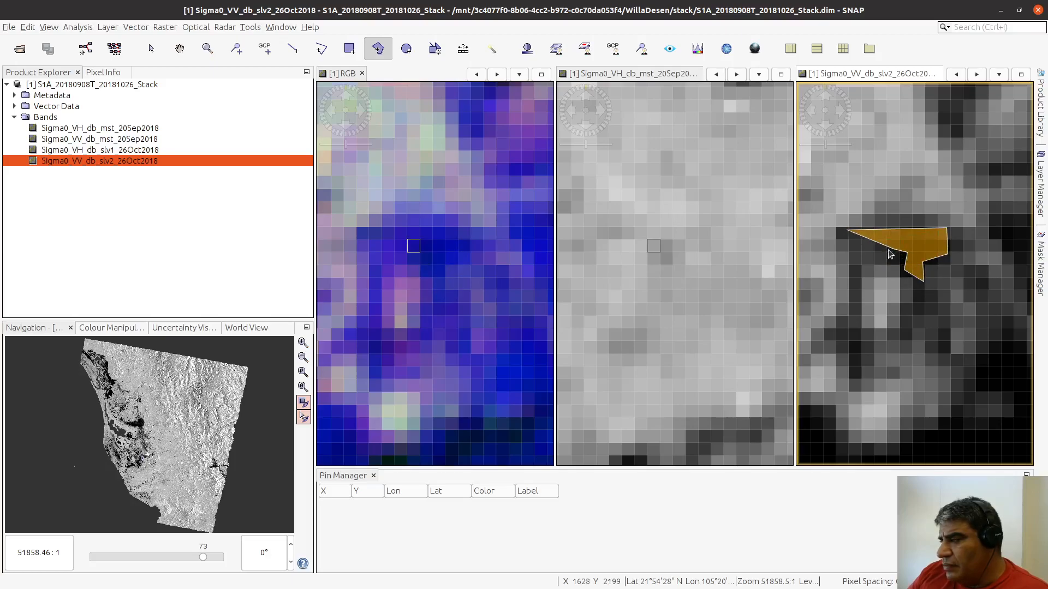
{"action": "double_click", "coordinate": [854, 244]}
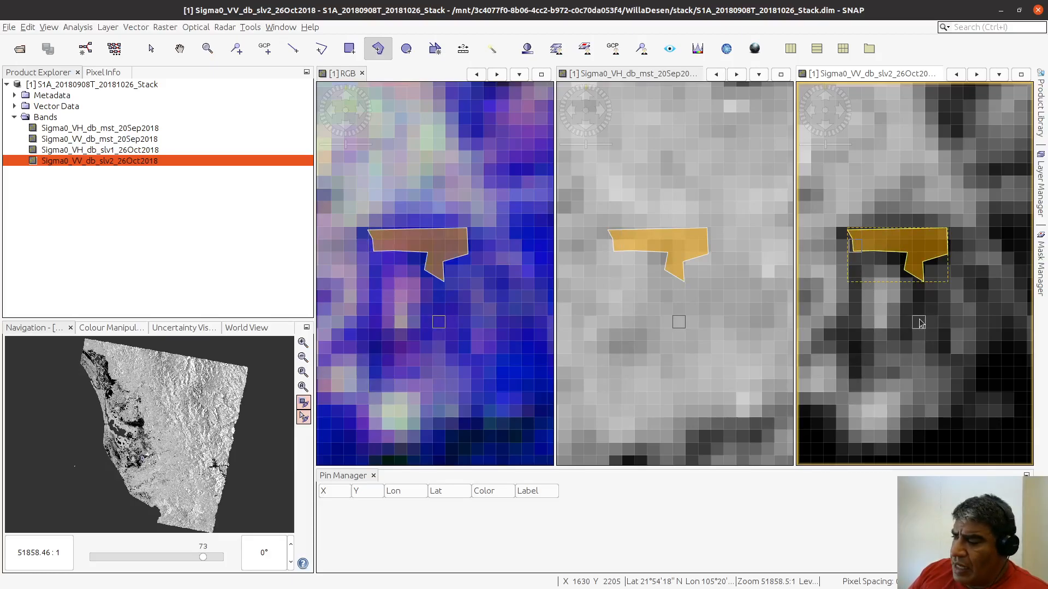
Step: Draw a small five-sided Inundacion01 polygon over the dark pixels just south of the first polygon's arm
{"action": "left_click", "coordinate": [914, 298]}
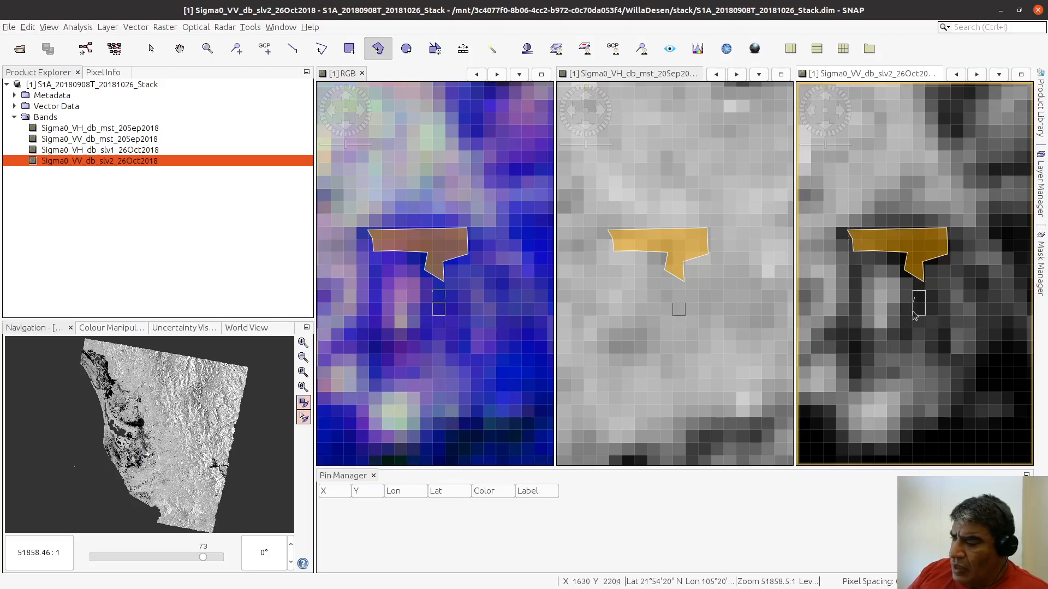
{"action": "left_click", "coordinate": [913, 319]}
{"action": "left_click", "coordinate": [930, 323]}
{"action": "left_click", "coordinate": [934, 303]}
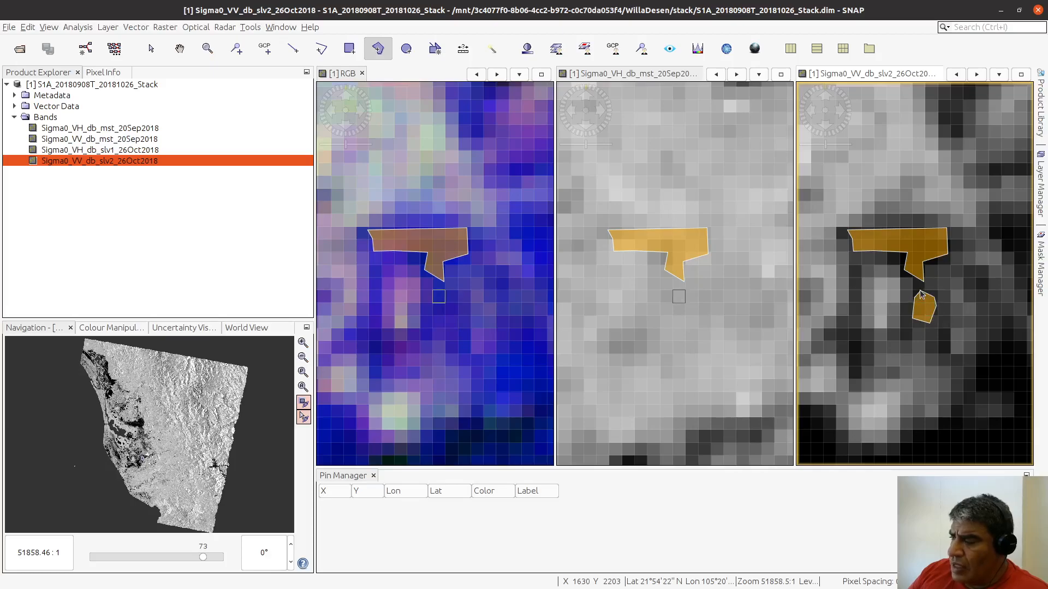
{"action": "double_click", "coordinate": [921, 295]}
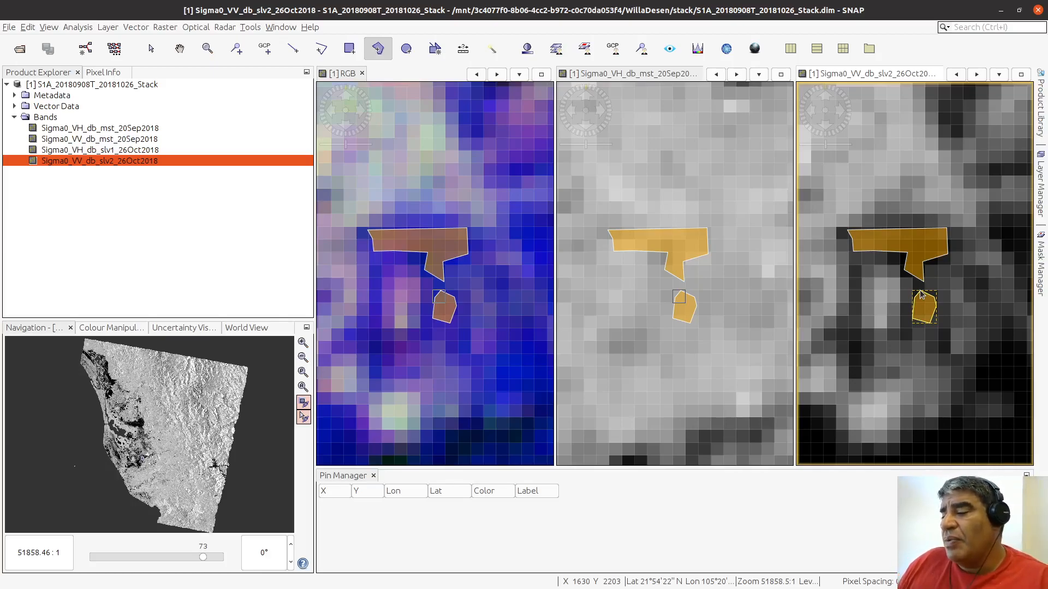
Step: Check the Inundacion01 layer in the Layer Manager and review the new polygons alongside the earlier rectangles in the RGB view
{"action": "left_click", "coordinate": [1040, 101]}
{"action": "left_click", "coordinate": [1037, 107]}
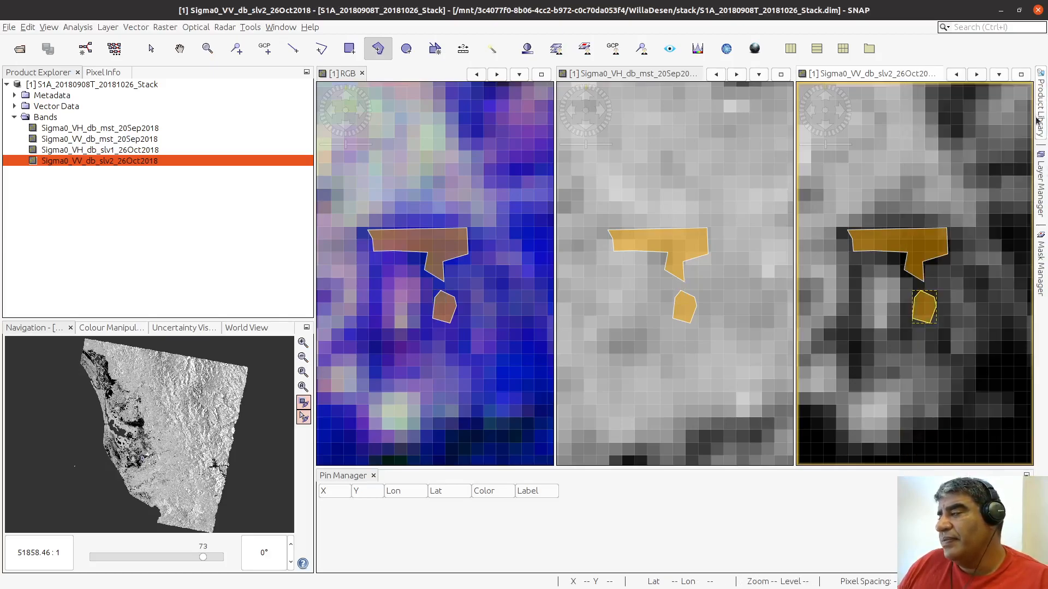
{"action": "left_click", "coordinate": [1040, 185]}
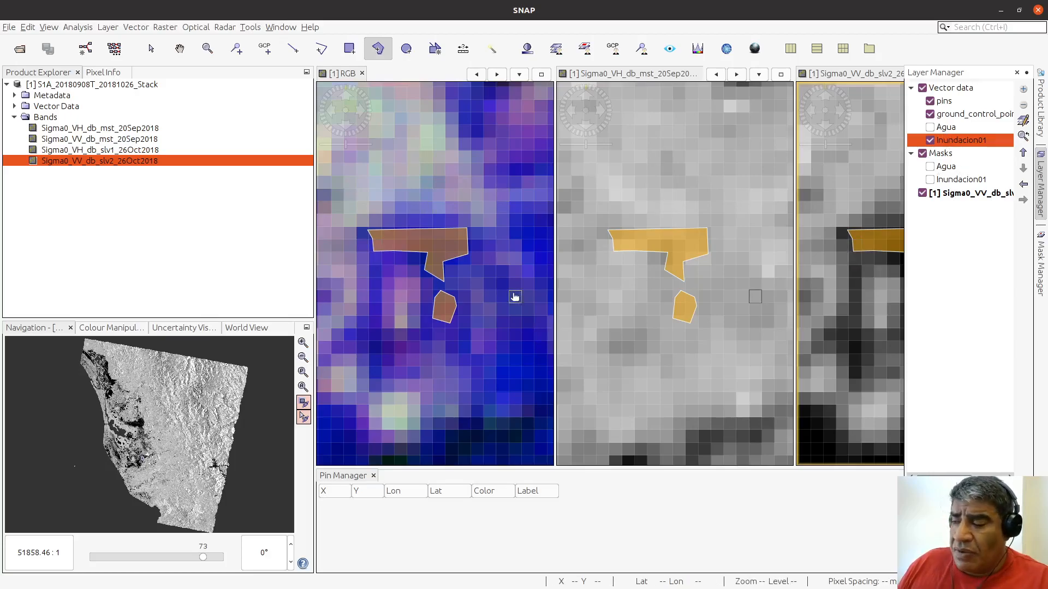
{"action": "scroll", "coordinate": [502, 308], "scroll_direction": "down", "scroll_amount": 2}
{"action": "scroll", "coordinate": [504, 311], "scroll_direction": "down", "scroll_amount": 5}
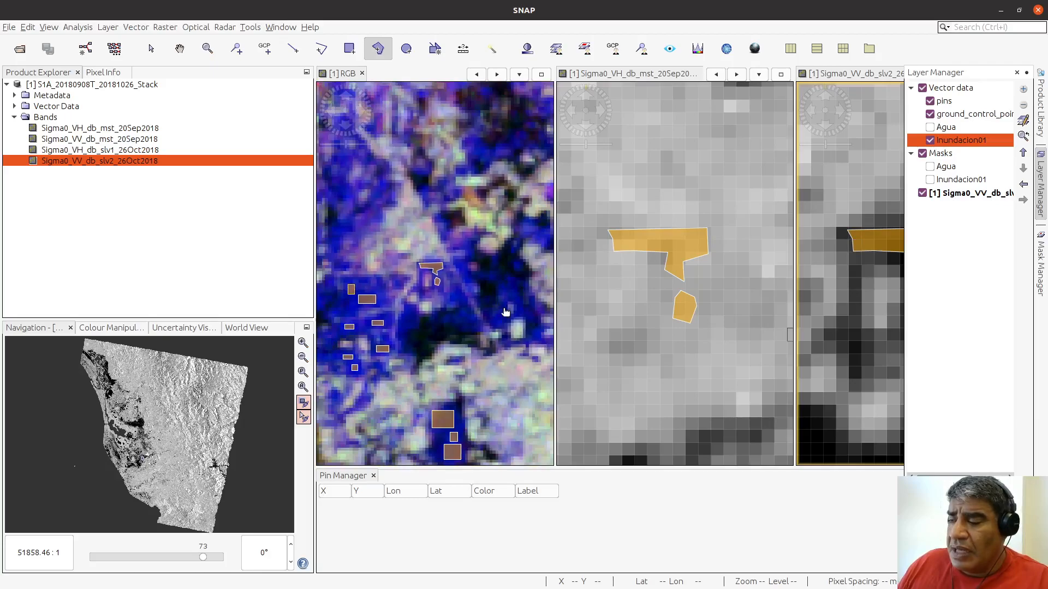
{"action": "scroll", "coordinate": [505, 310], "scroll_direction": "up", "scroll_amount": 4}
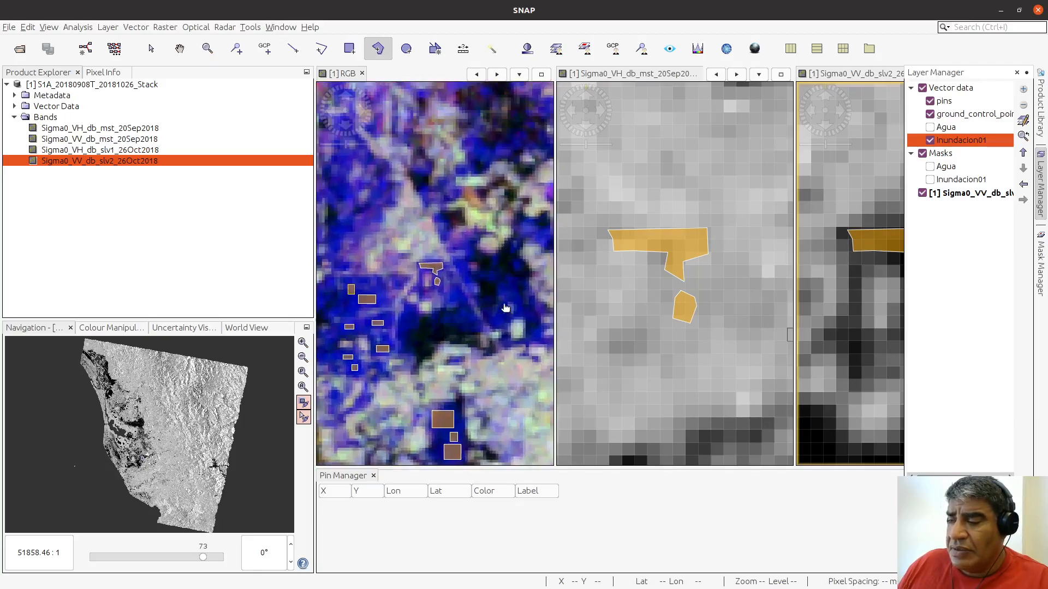
Step: Draw five Inundacion01 rectangles over the dark pixels on the Sigma0_VV_db_slv2_26Oct2018 view, north of the earlier samples, three in the north and two farther south
{"action": "left_click", "coordinate": [177, 50]}
{"action": "left_click_drag", "start_coordinate": [348, 172], "coordinate": [436, 248]}
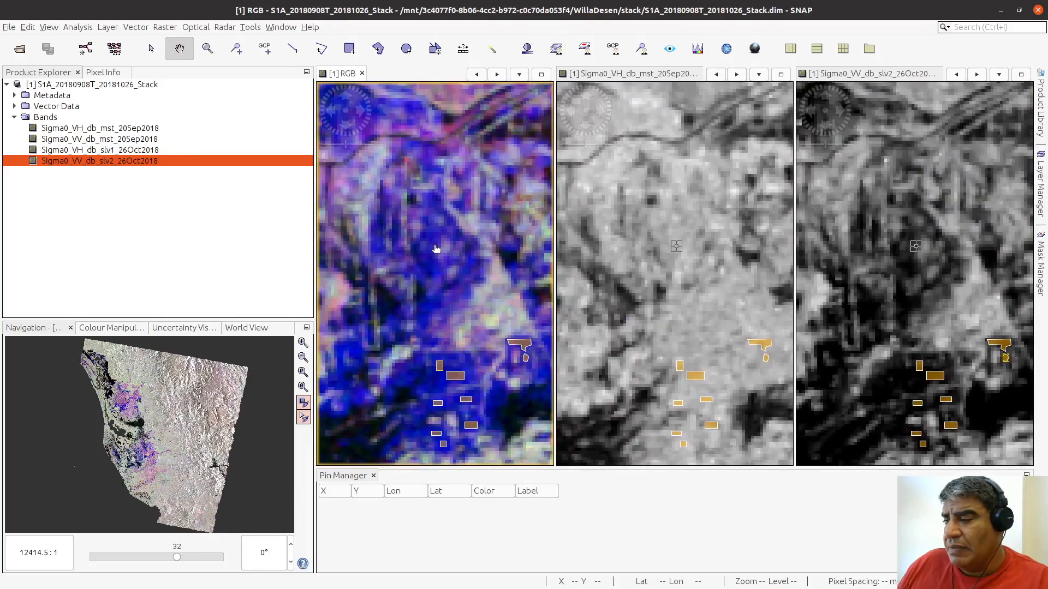
{"action": "scroll", "coordinate": [436, 248], "scroll_direction": "up", "scroll_amount": 6}
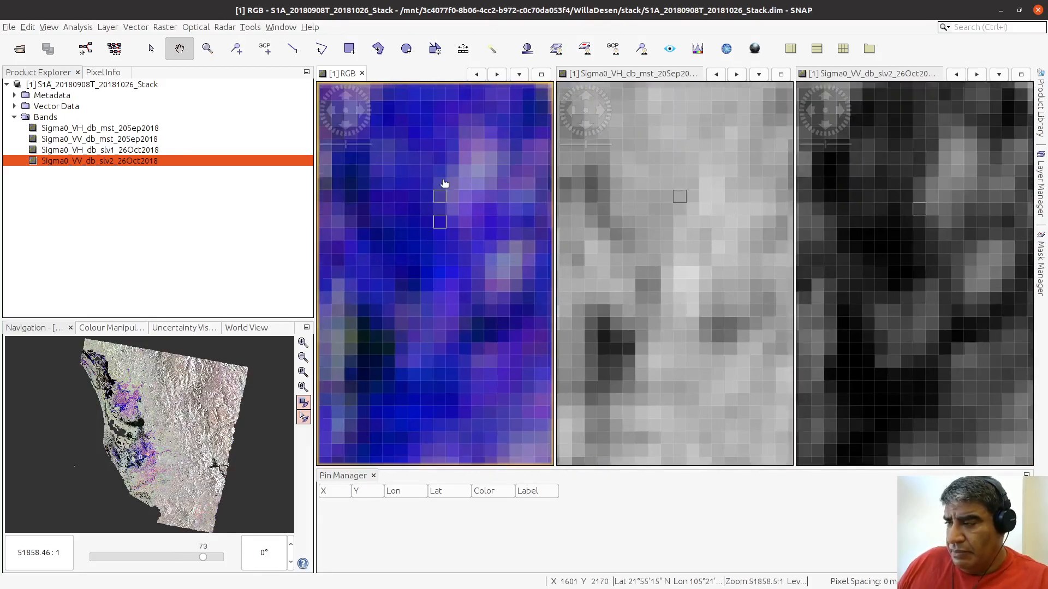
{"action": "left_click_drag", "start_coordinate": [456, 191], "coordinate": [466, 133]}
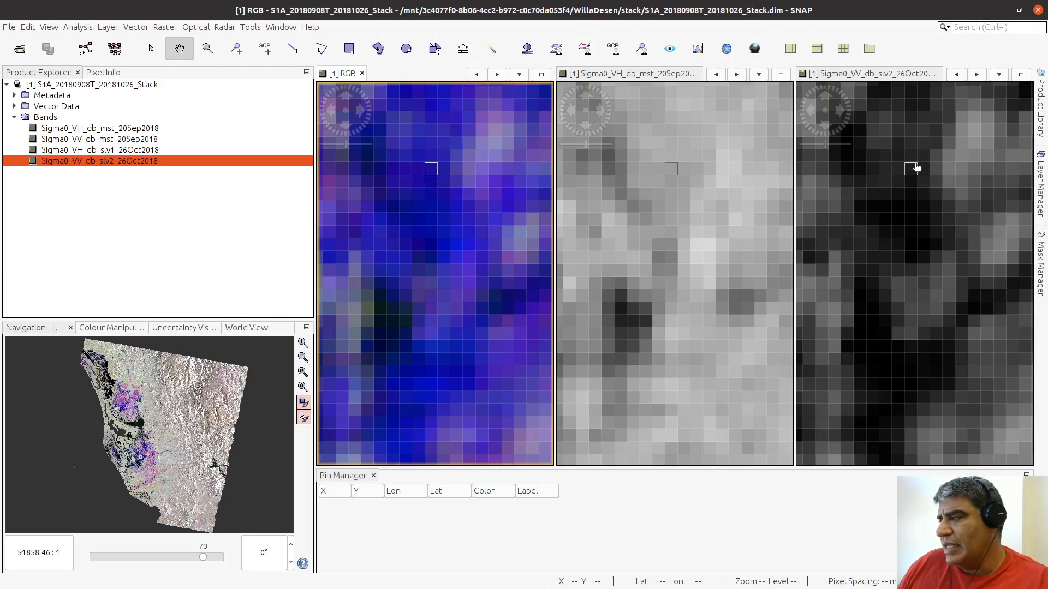
{"action": "left_click", "coordinate": [349, 48]}
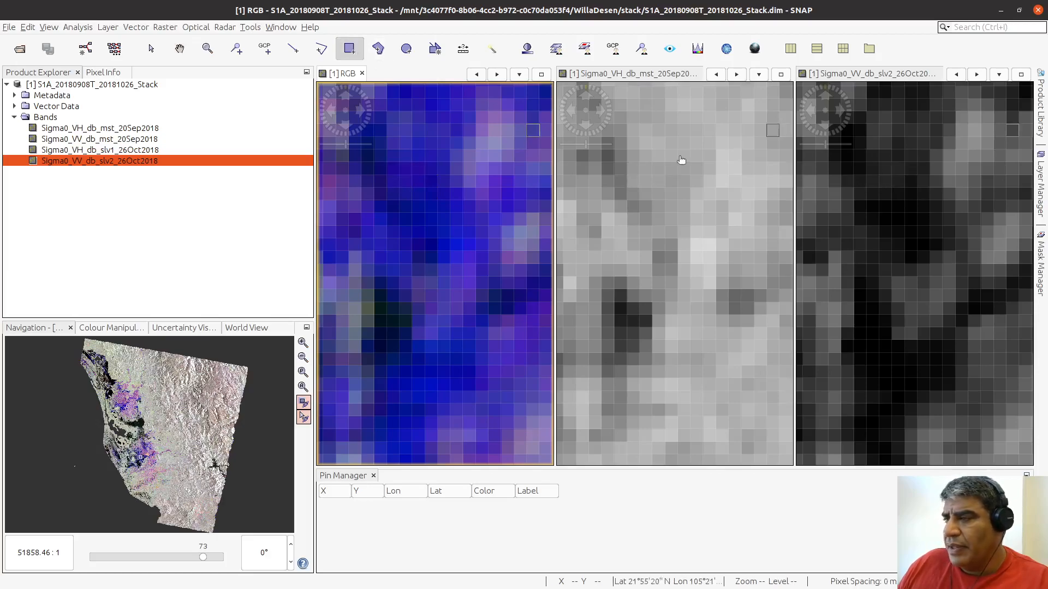
{"action": "left_click", "coordinate": [862, 159]}
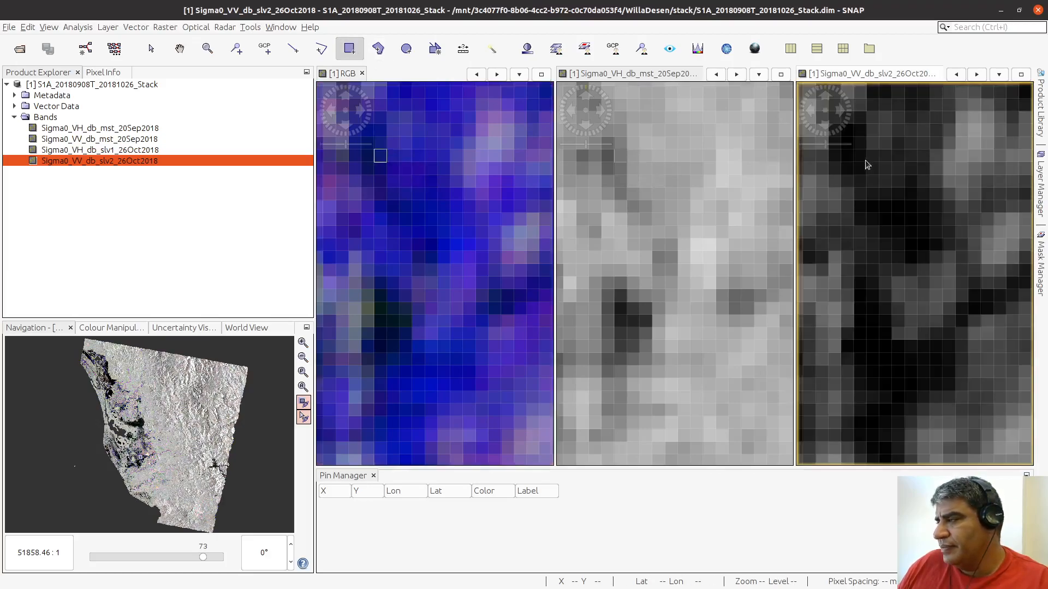
{"action": "mouse_move", "coordinate": [864, 159]}
{"action": "left_mouse_down"}
{"action": "mouse_move", "coordinate": [920, 199]}
{"action": "mouse_move", "coordinate": [930, 252]}
{"action": "left_mouse_up"}
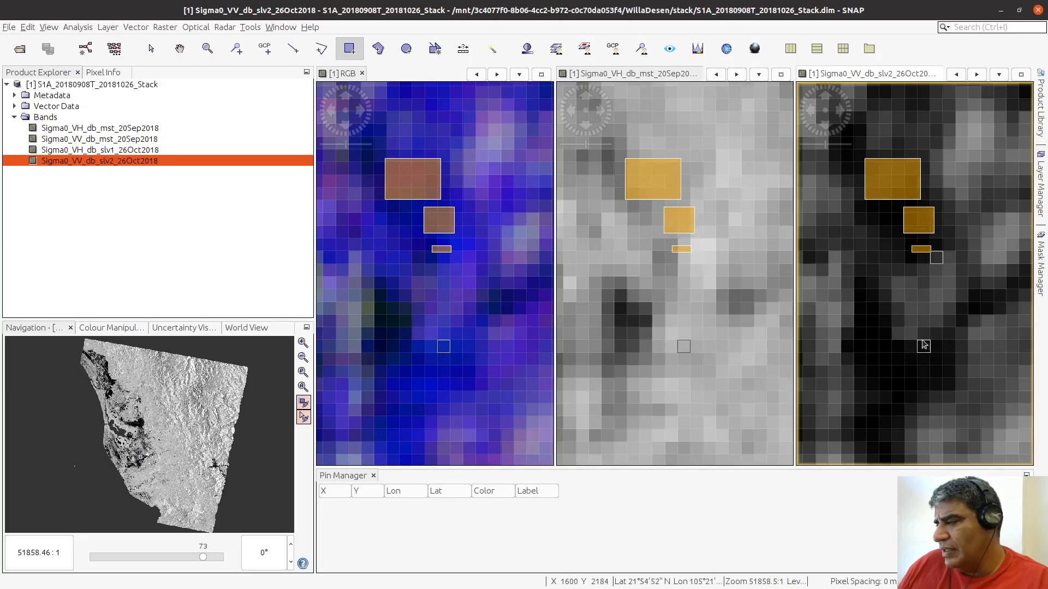
{"action": "left_click_drag", "start_coordinate": [911, 344], "coordinate": [948, 386]}
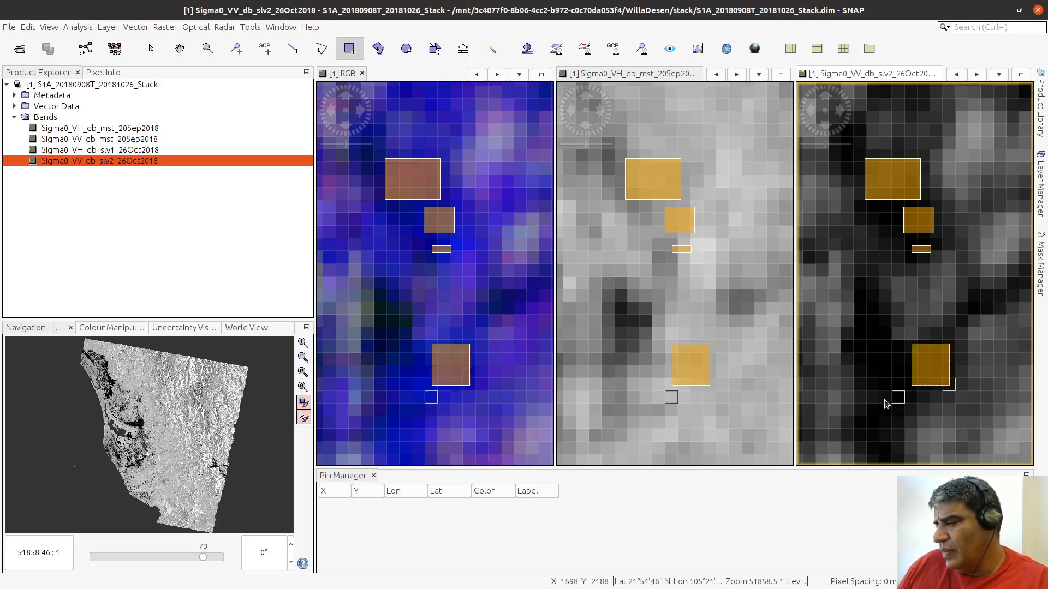
{"action": "left_click_drag", "start_coordinate": [877, 409], "coordinate": [899, 456]}
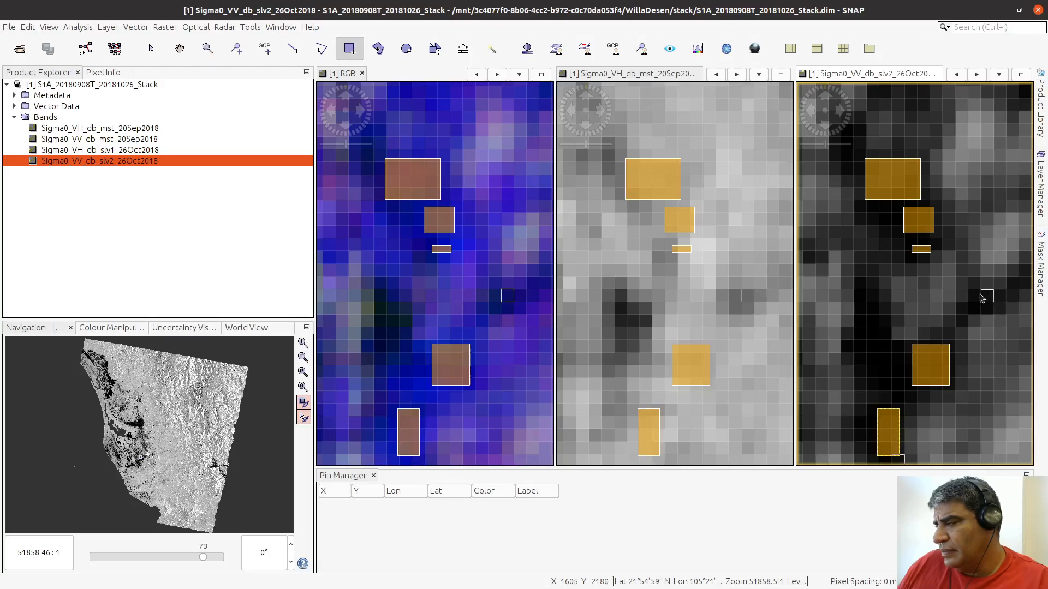
Step: Try a small rectangle over the dark patch east of the new samples and undo it
{"action": "left_click_drag", "start_coordinate": [975, 295], "coordinate": [1002, 316]}
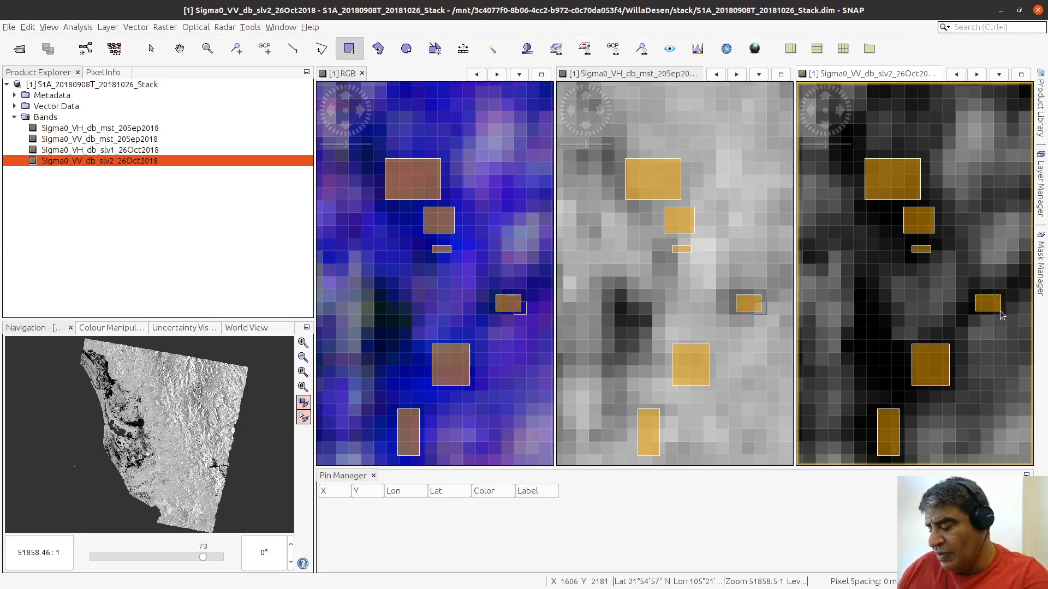
{"action": "key", "text": "ctrl+z"}
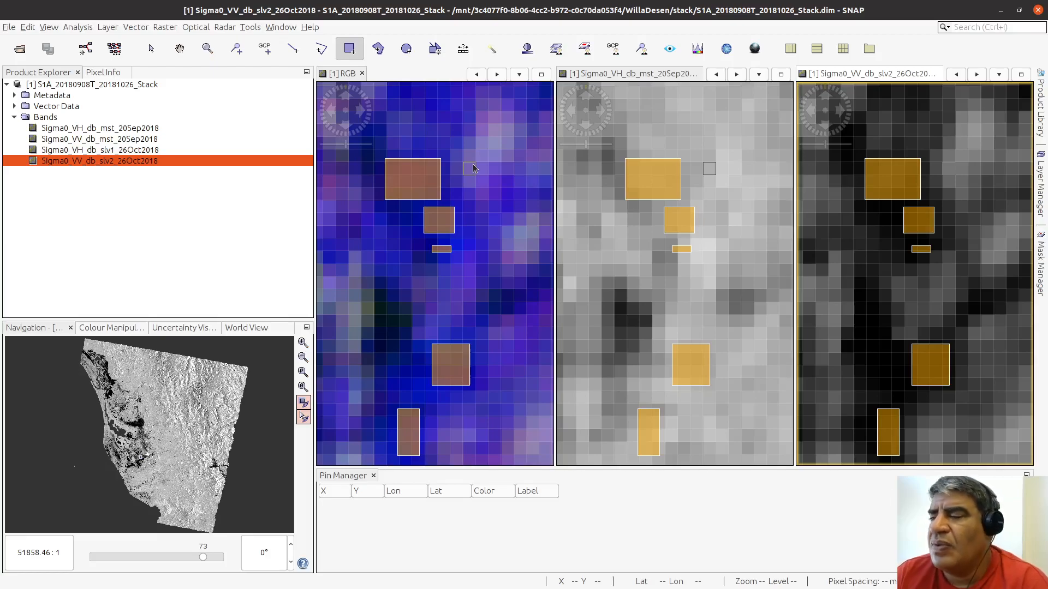
Step: Start a new vector data container named veg_inundada for the flooded vegetation class
{"action": "scroll", "coordinate": [472, 166], "scroll_direction": "down", "scroll_amount": 8}
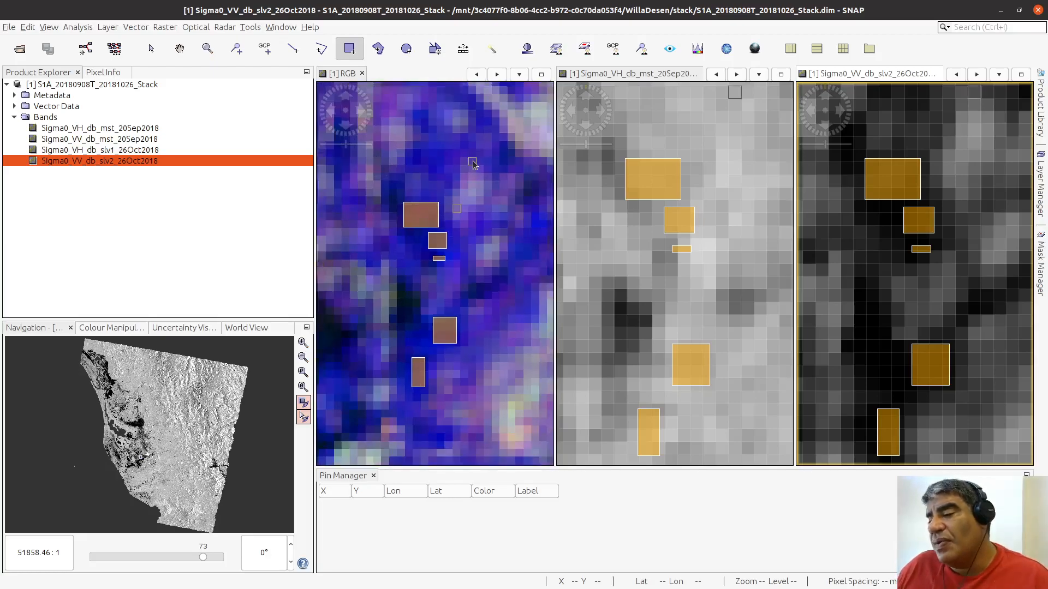
{"action": "scroll", "coordinate": [472, 161], "scroll_direction": "down", "scroll_amount": 3}
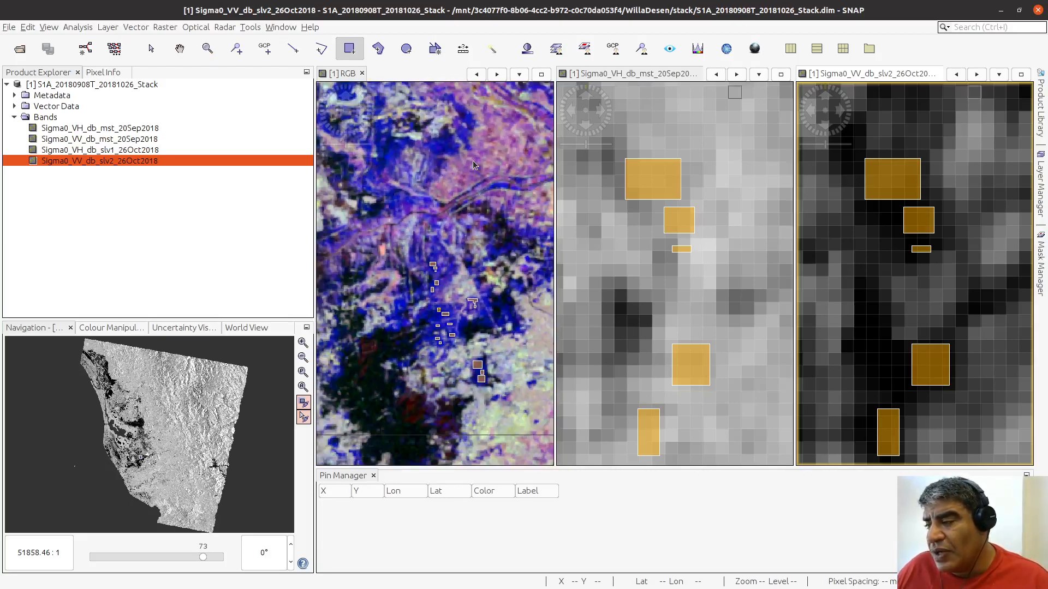
{"action": "scroll", "coordinate": [497, 142], "scroll_direction": "down", "scroll_amount": 2}
{"action": "scroll", "coordinate": [506, 125], "scroll_direction": "up", "scroll_amount": 1}
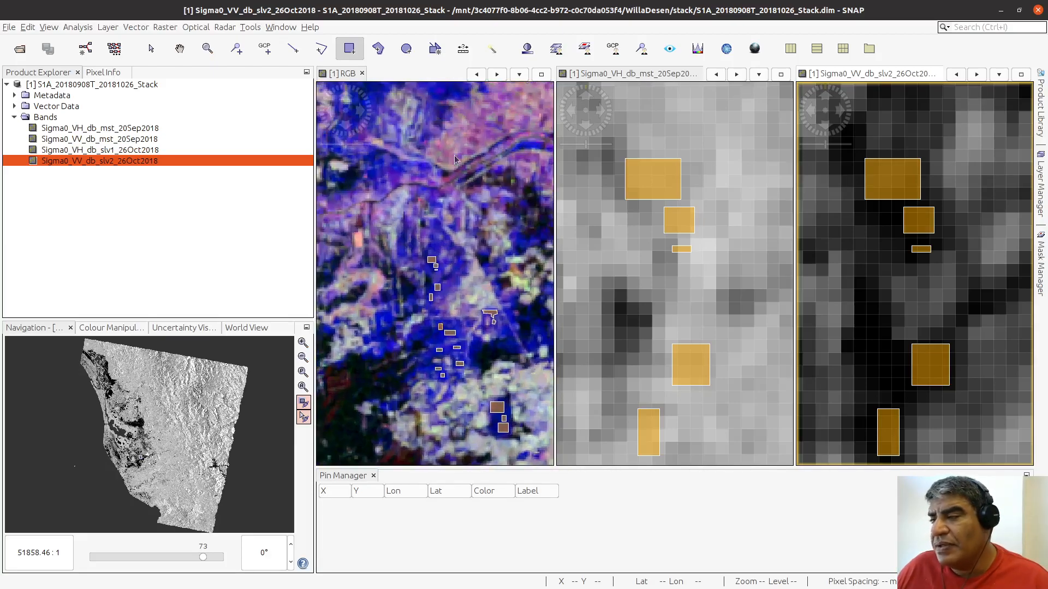
{"action": "left_click", "coordinate": [134, 27]}
{"action": "left_click", "coordinate": [149, 46]}
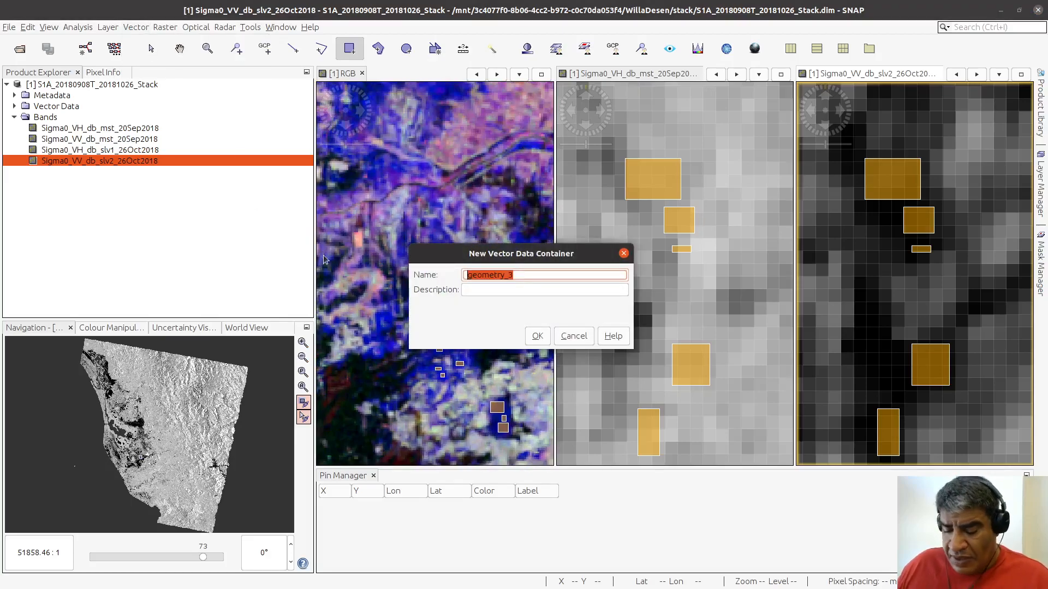
{"action": "type", "text": "ve"}
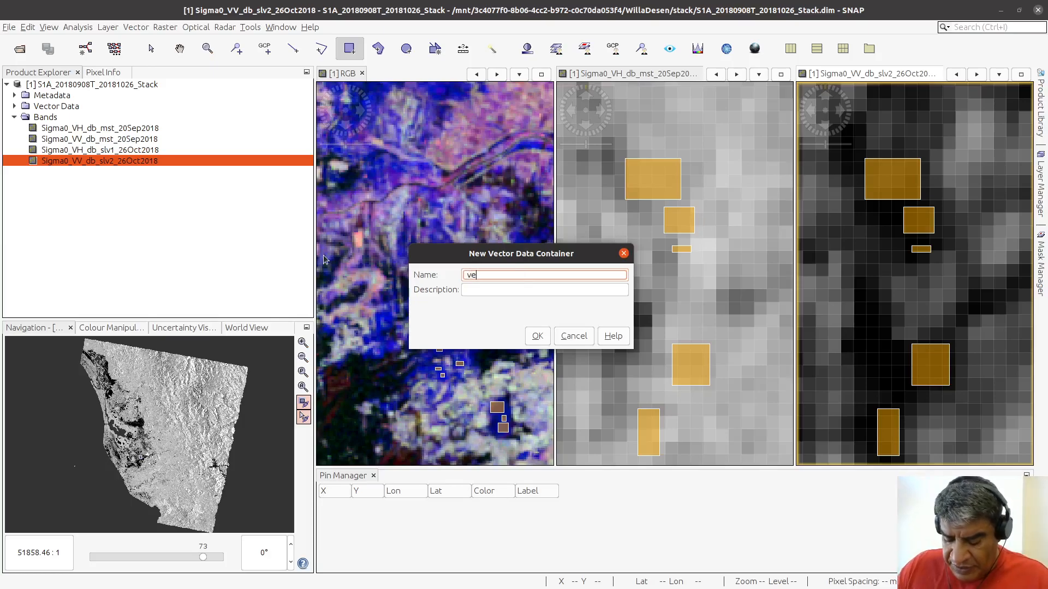
{"action": "type", "text": "g_"}
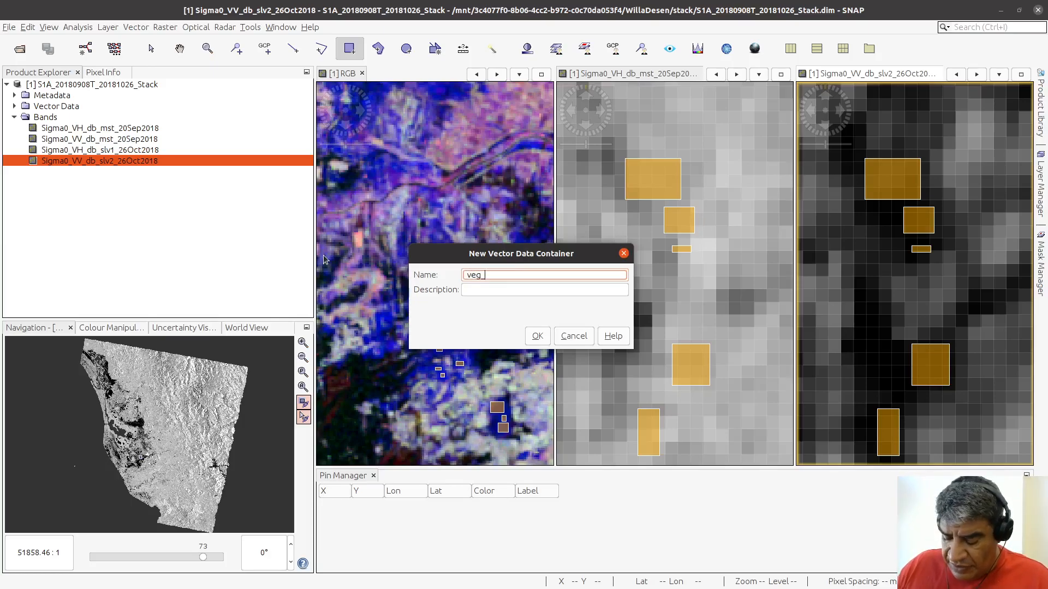
{"action": "type", "text": "inundada"}
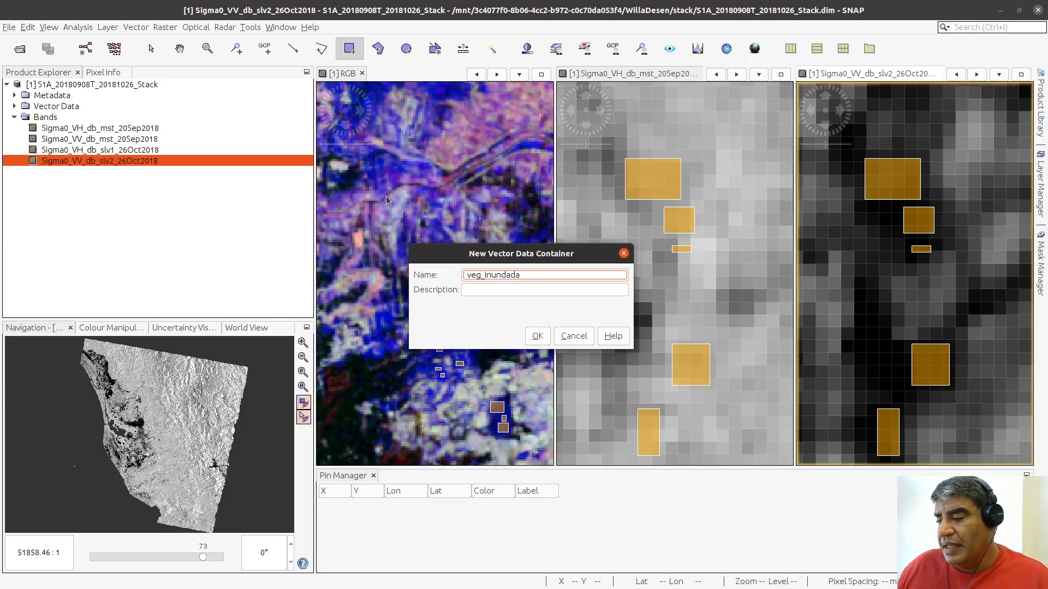
Step: Give the container the description "vegetacion con agua o duelo saturado", create it, and check its layer in the Layer Manager
{"action": "left_click", "coordinate": [496, 291]}
{"action": "type", "text": "vegetation "}
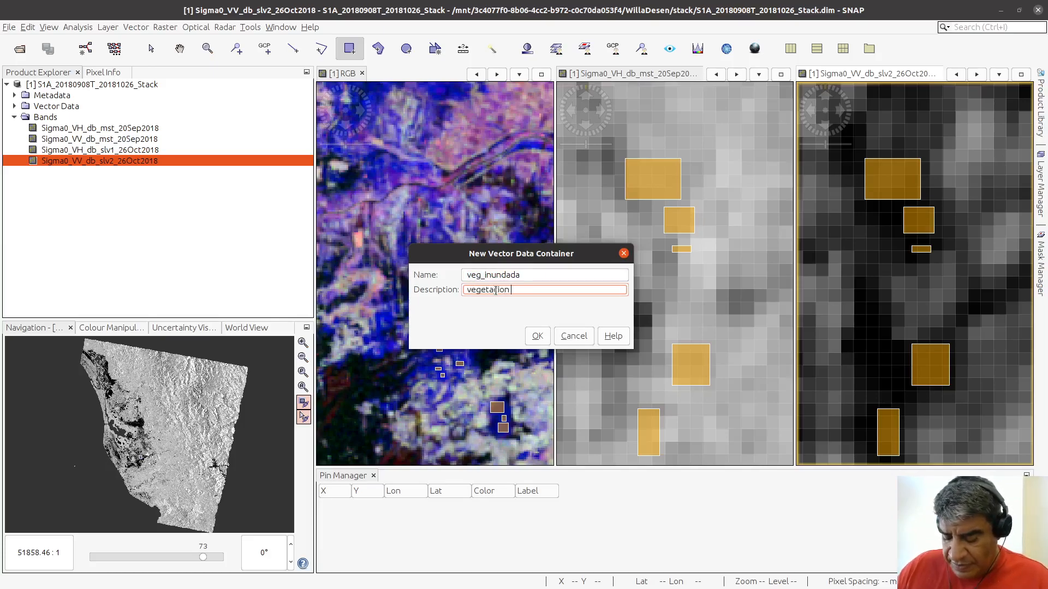
{"action": "type", "text": "con ag"}
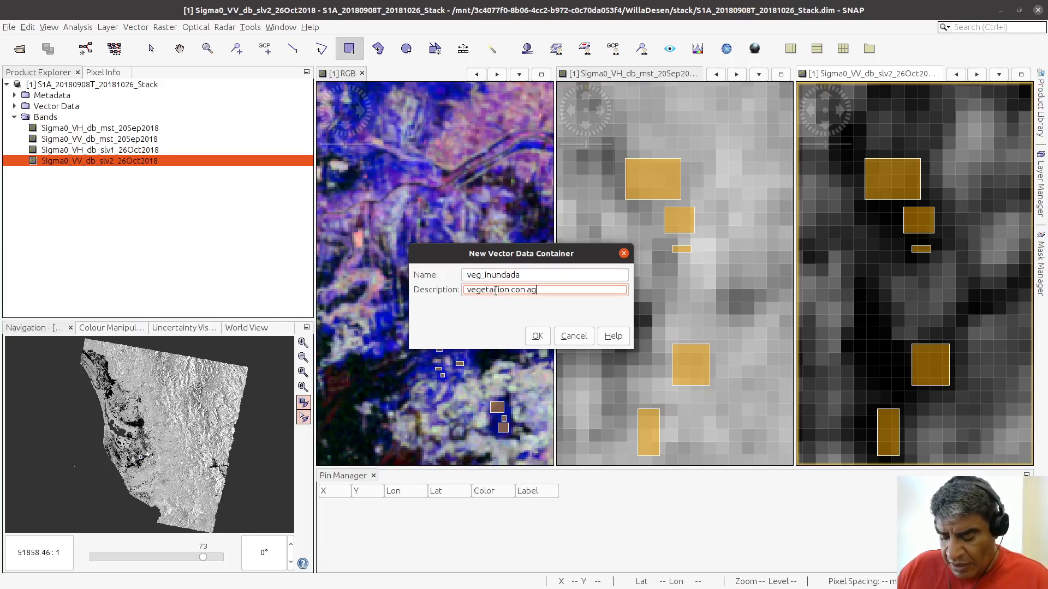
{"action": "type", "text": "ua o a"}
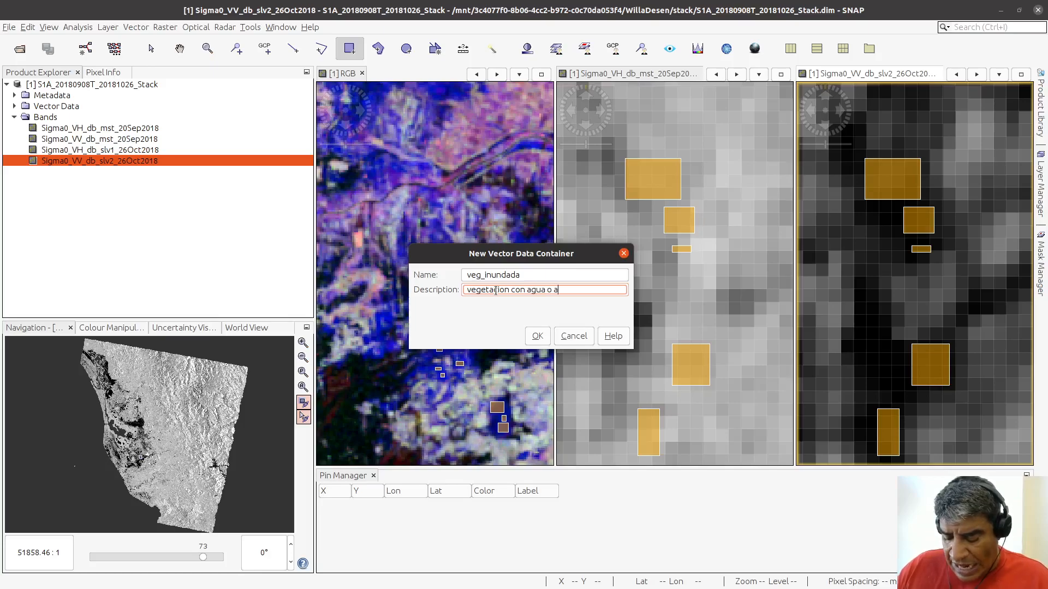
{"action": "type", "text": "ltisima hum"}
{"action": "key", "text": "BackSpace"}
{"action": "key", "text": "BackSpace"}
{"action": "key", "text": "BackSpace"}
{"action": "key", "text": "BackSpace"}
{"action": "key", "text": "BackSpace"}
{"action": "key", "text": "BackSpace"}
{"action": "key", "text": "BackSpace"}
{"action": "key", "text": "BackSpace"}
{"action": "key", "text": "BackSpace"}
{"action": "key", "text": "BackSpace"}
{"action": "key", "text": "BackSpace"}
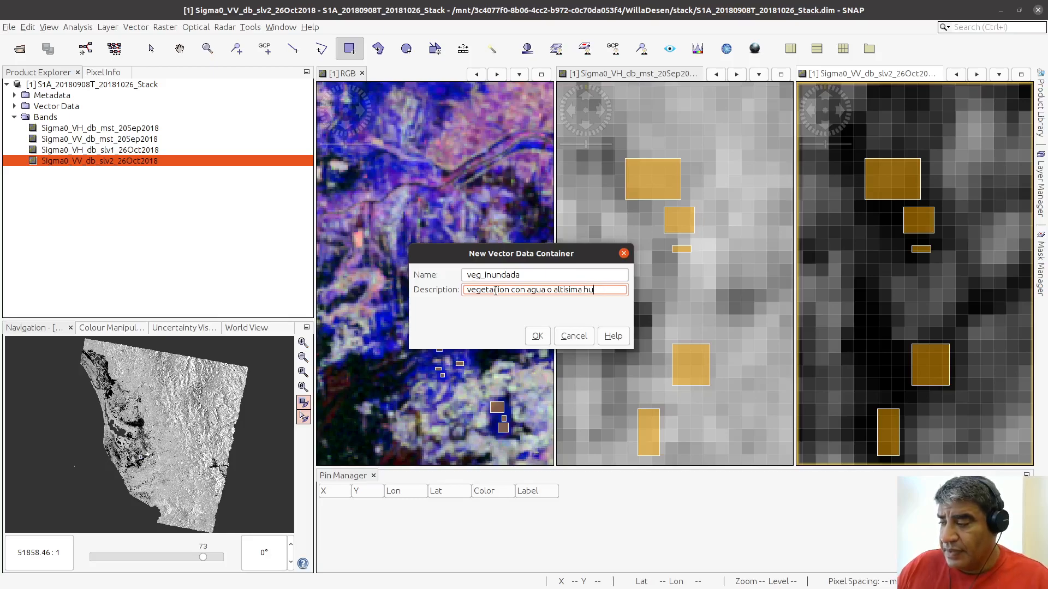
{"action": "key", "text": "BackSpace"}
{"action": "type", "text": "duelo saturado"}
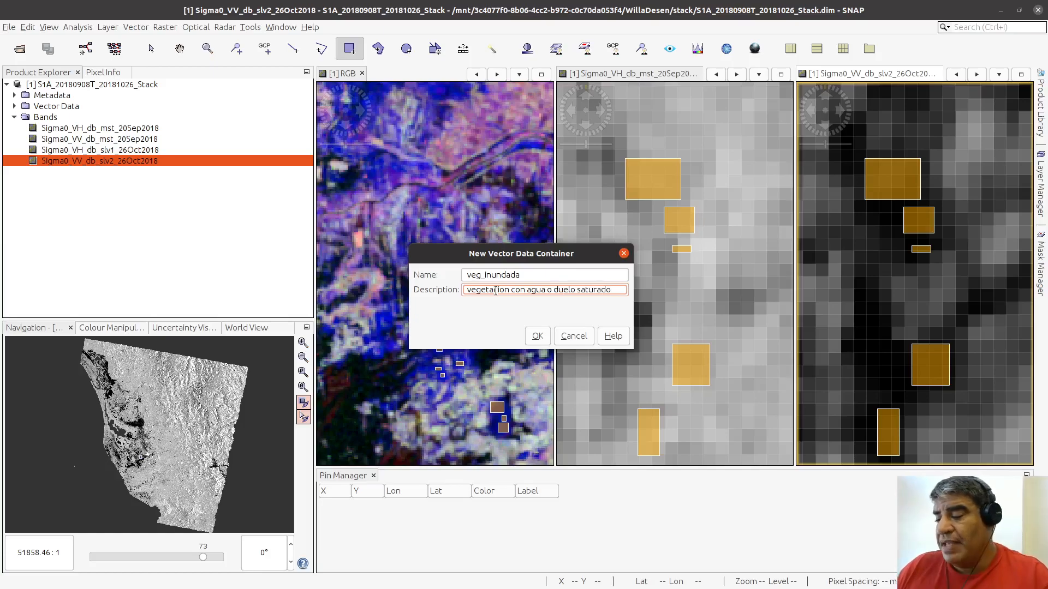
{"action": "left_click", "coordinate": [535, 336]}
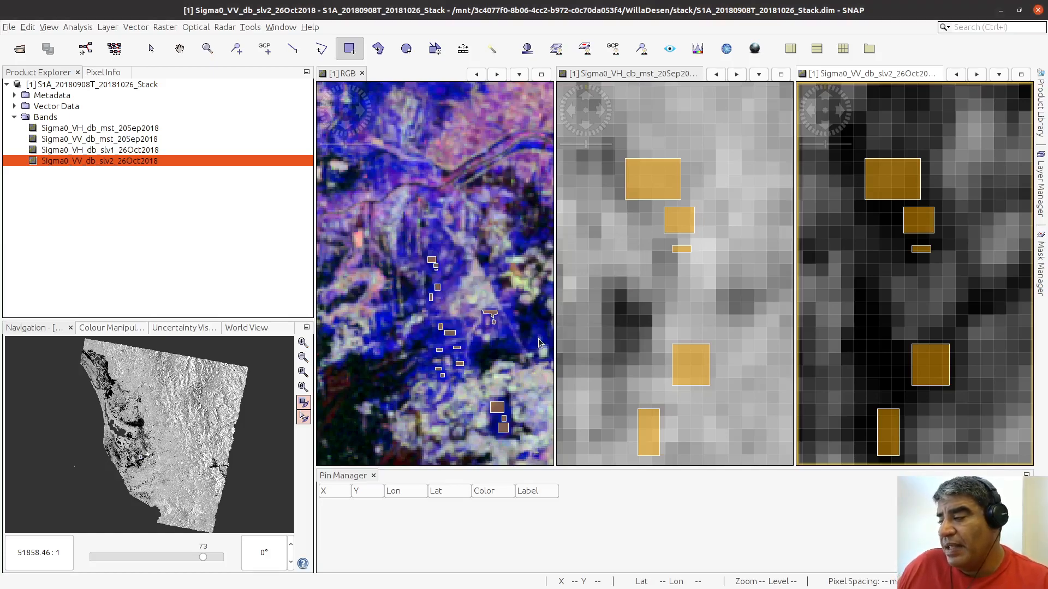
{"action": "left_click", "coordinate": [1040, 183]}
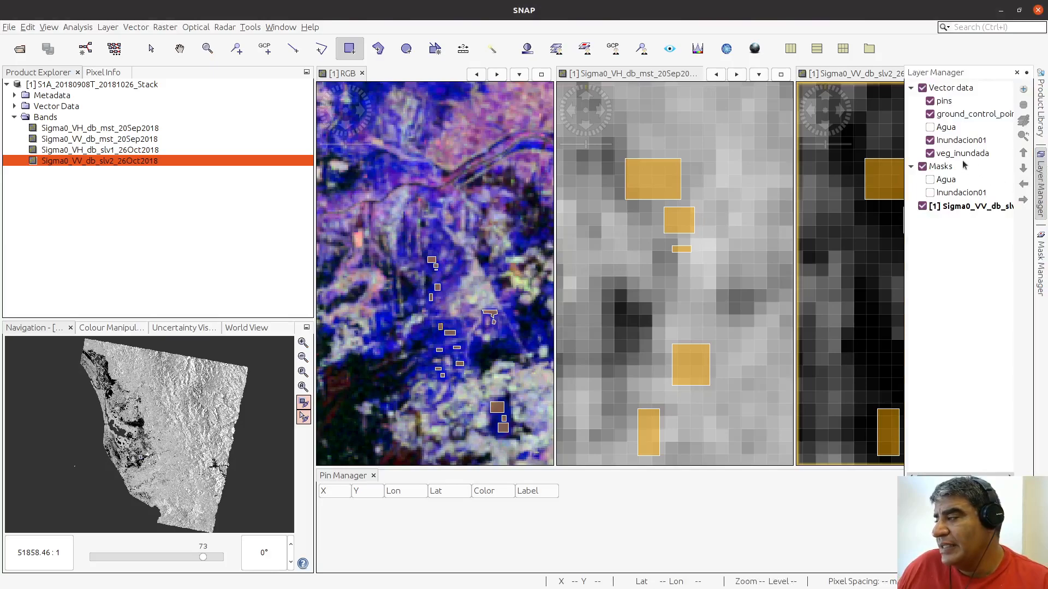